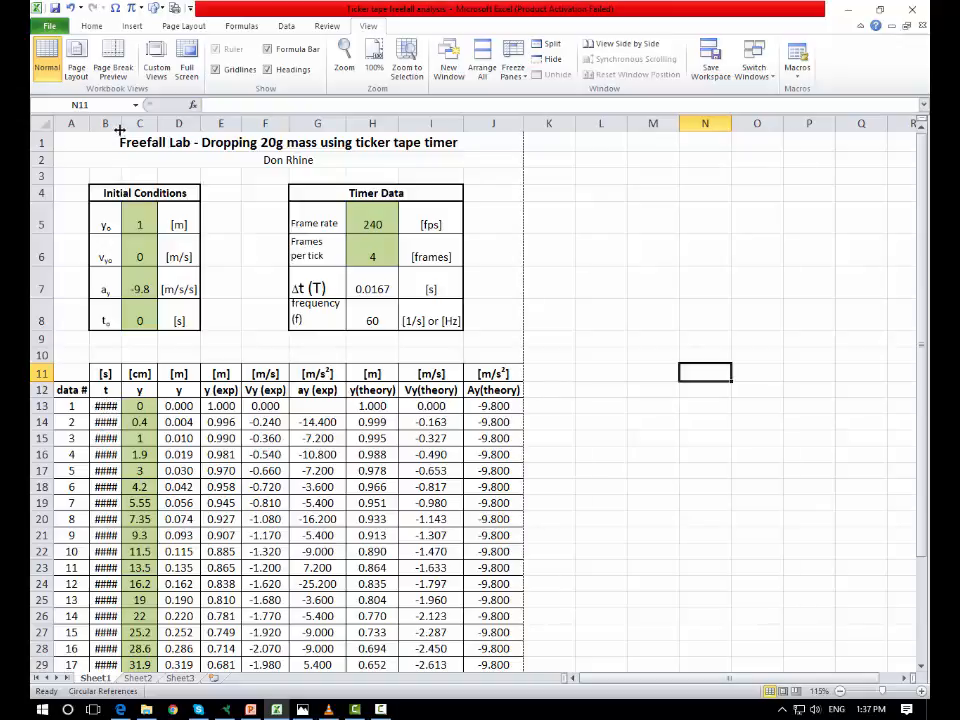
- Widen column B so the time values display in full
left_click_drag(120, 125, 178, 124)
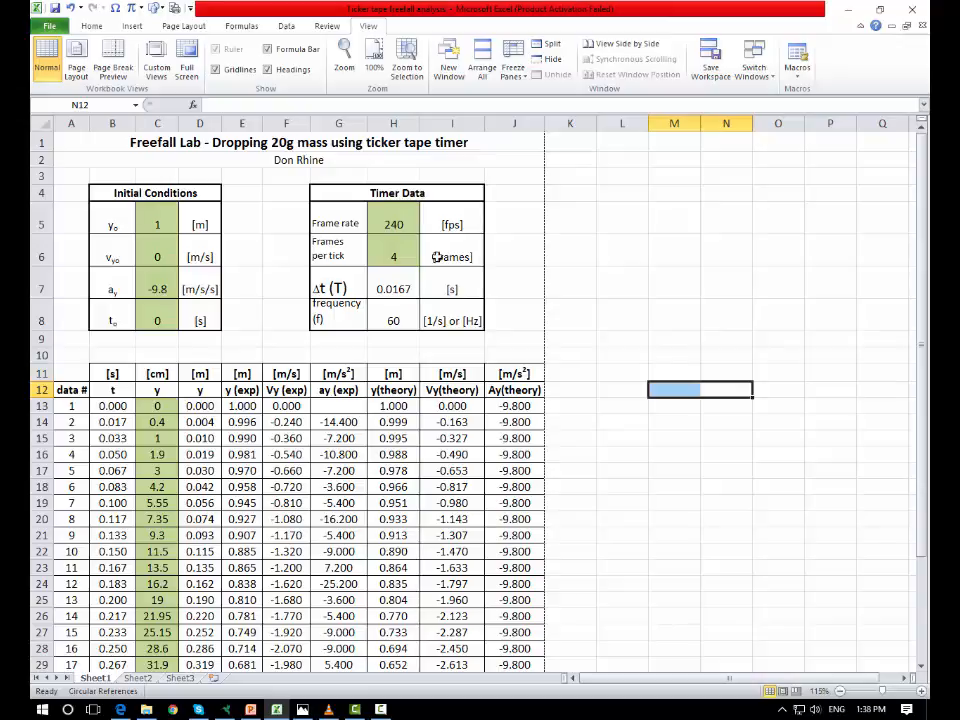
left_click(701, 229)
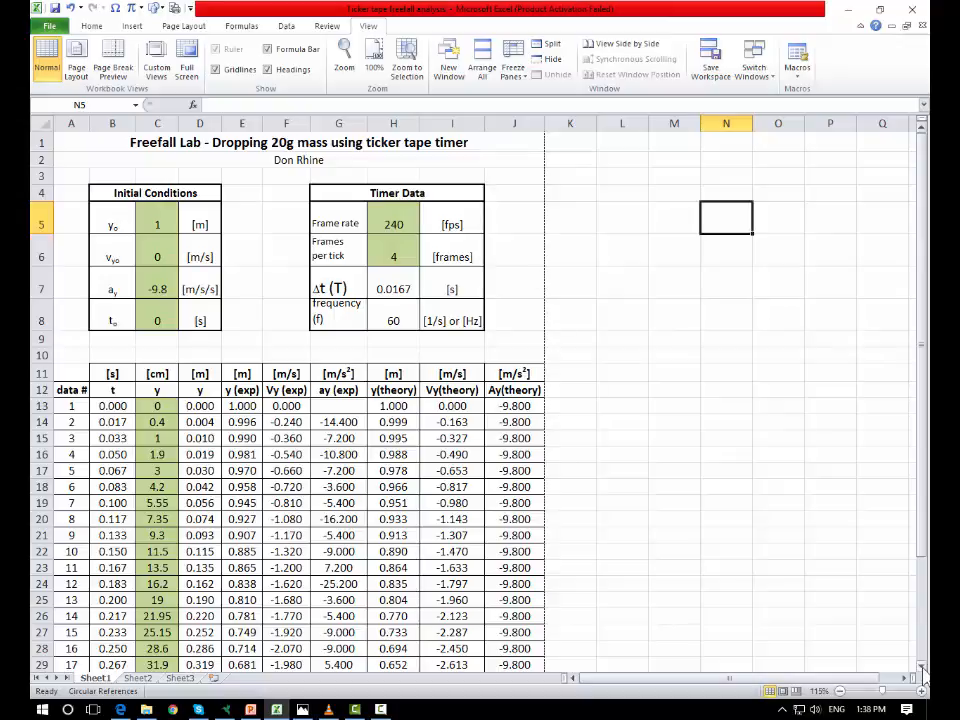
scroll(922, 677, "down", 4)
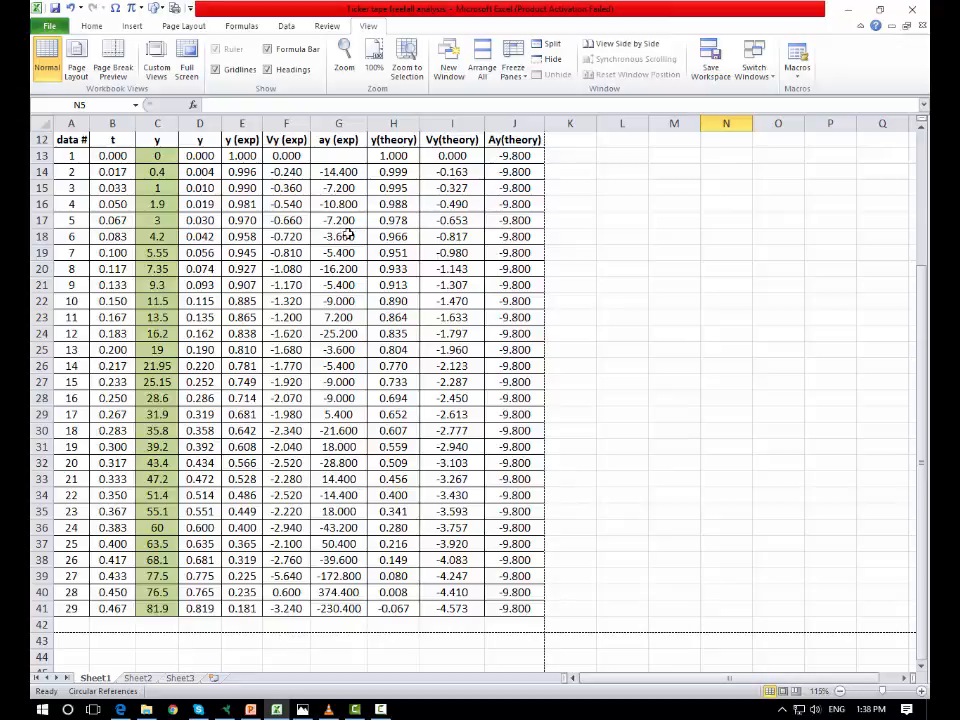
scroll(444, 462, "up", 4)
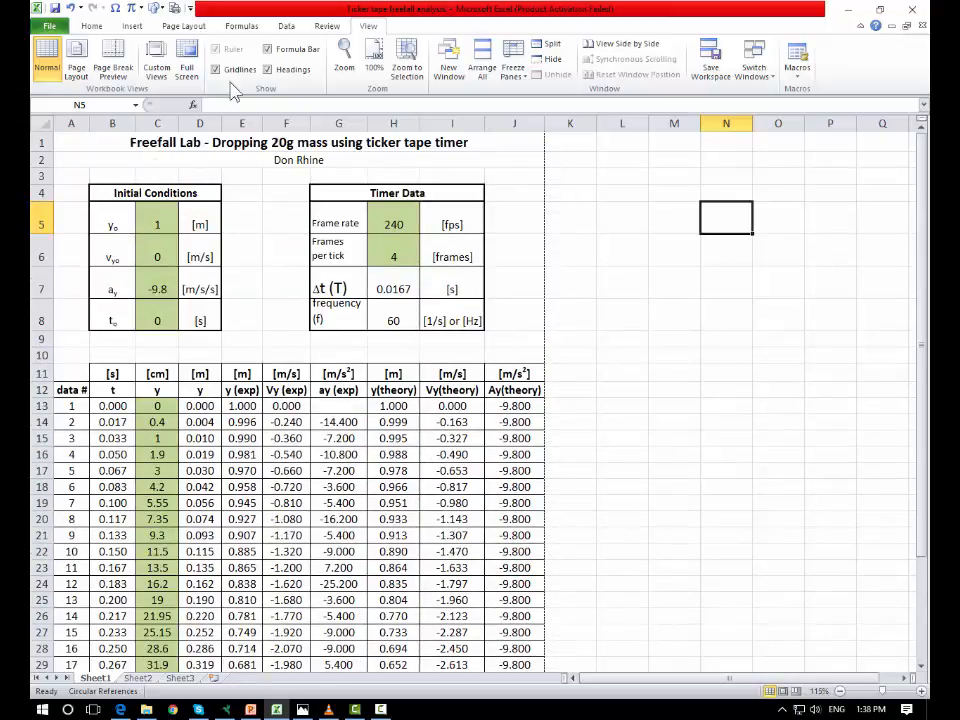
- Zoom out to examine how the sheet's data falls across the print pages
left_click(183, 27)
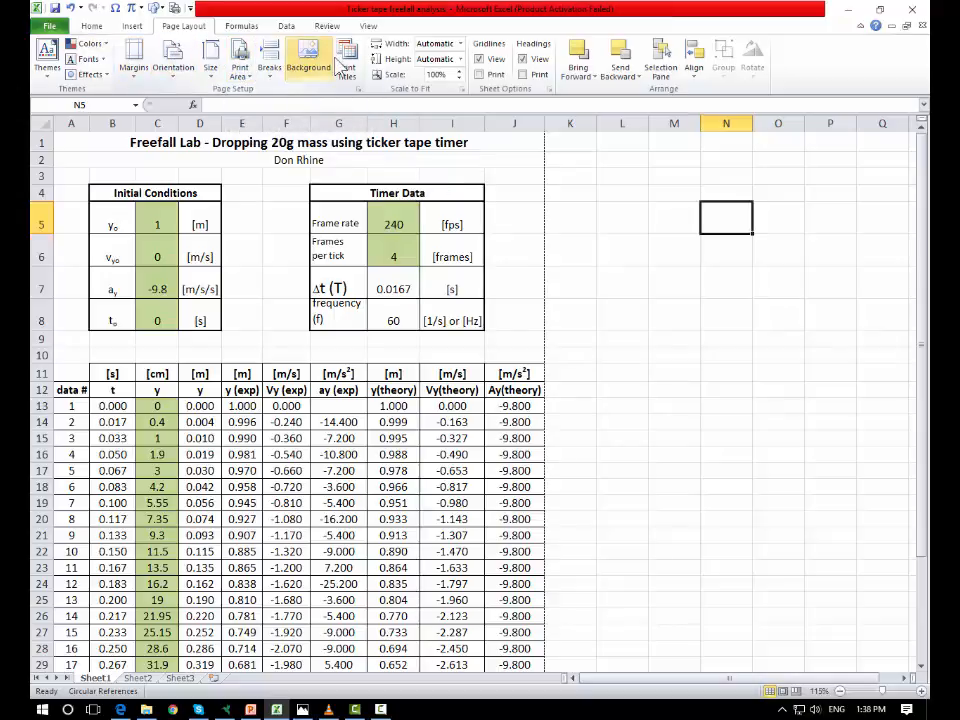
left_click(651, 306)
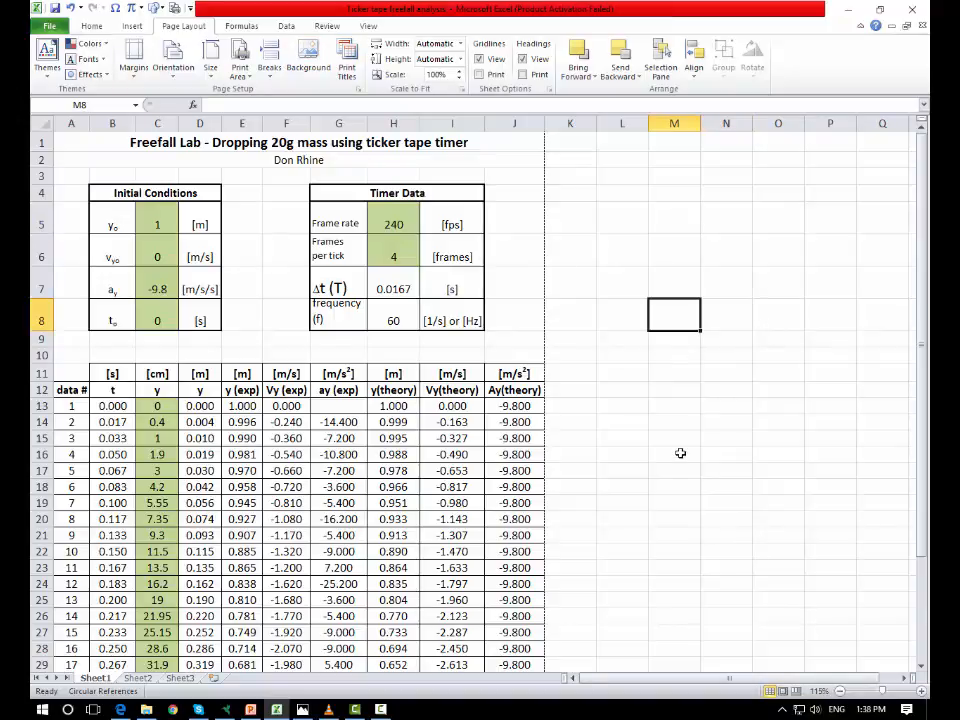
scroll(680, 453, "down", 1)
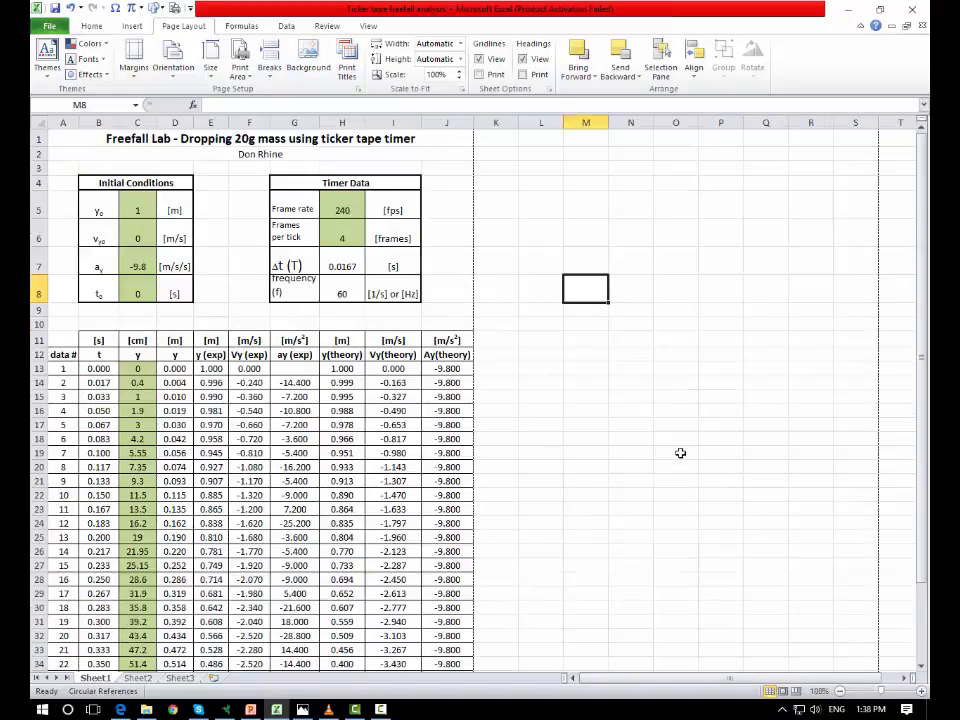
scroll(680, 453, "down", 3)
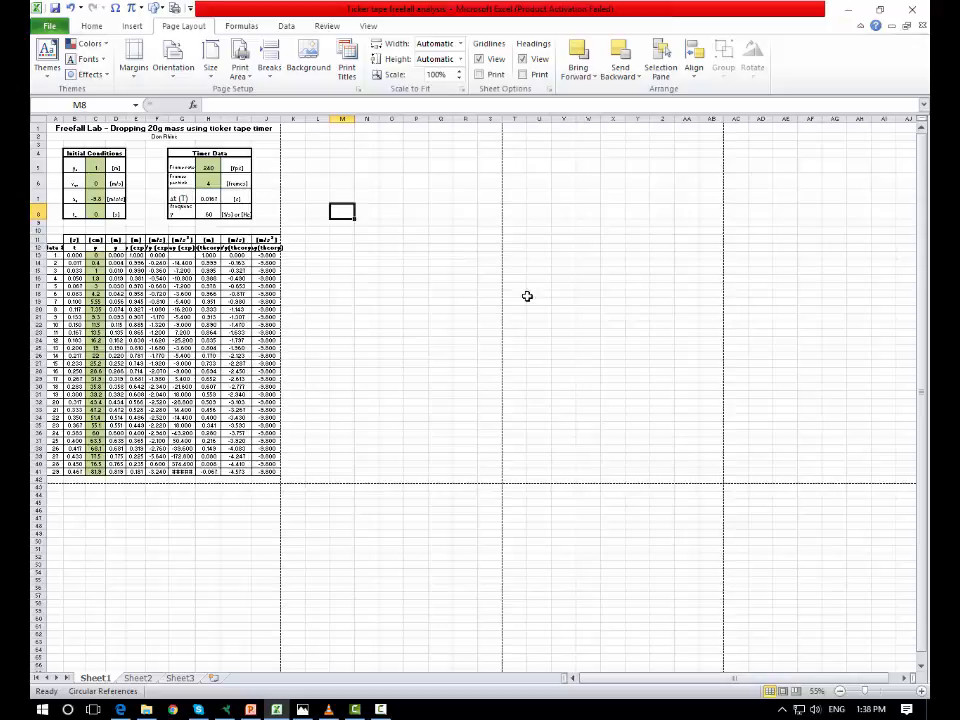
left_click(342, 311)
left_click(405, 166)
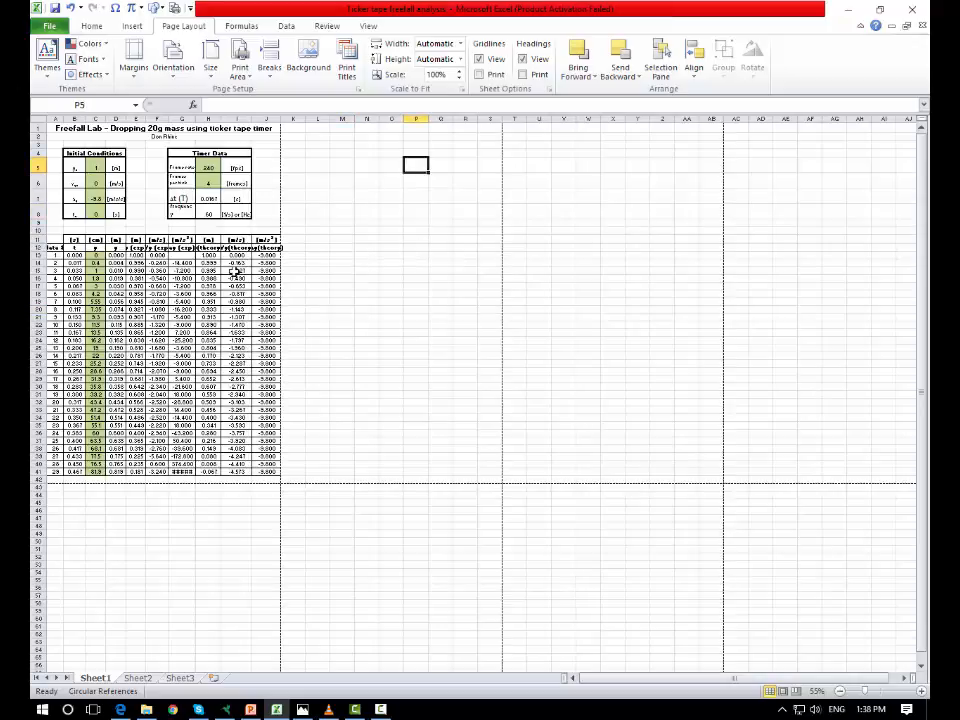
left_click(419, 372)
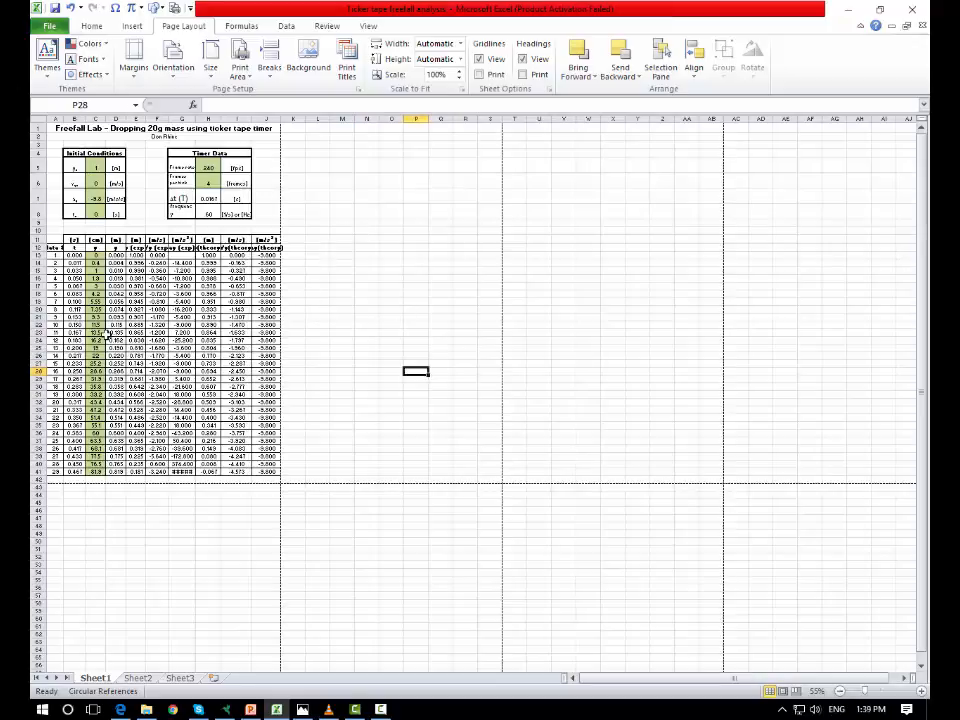
left_click(369, 215)
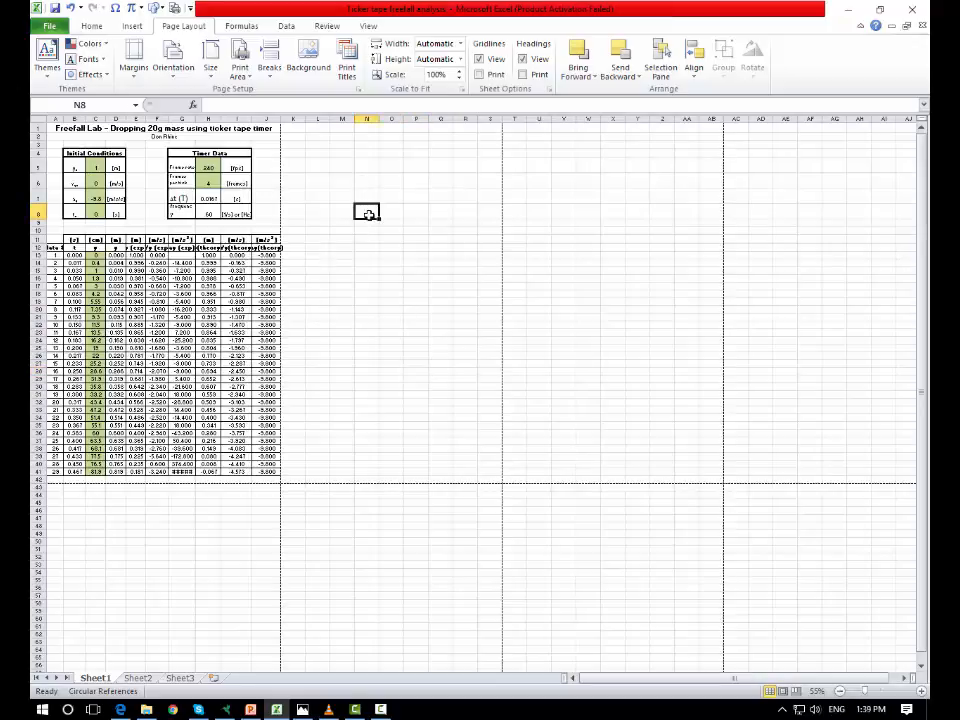
left_click(818, 594)
type("1")
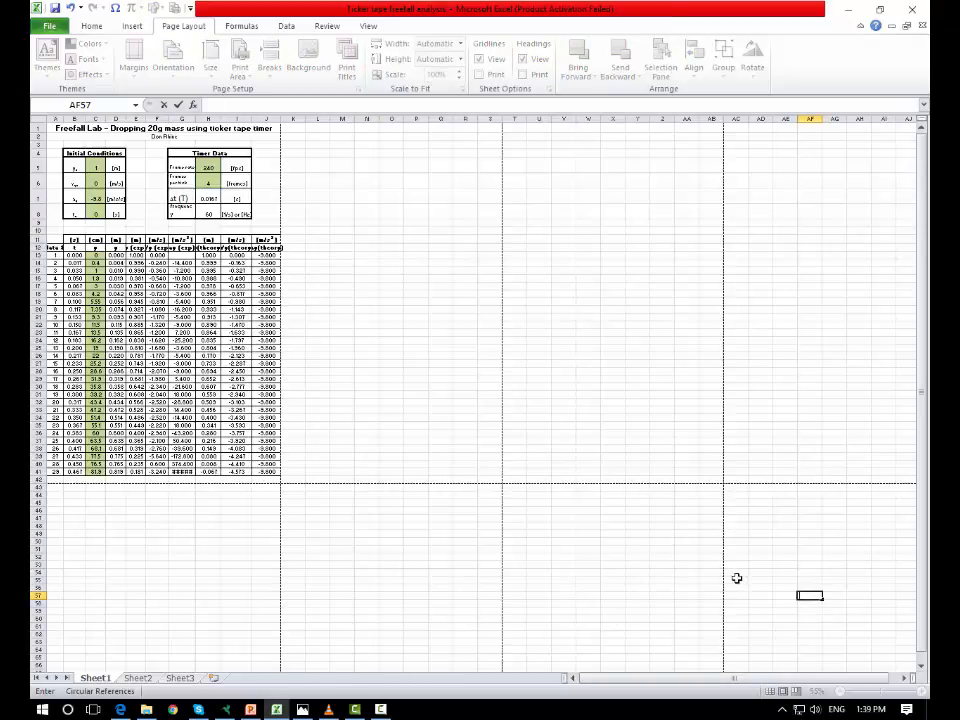
left_click(383, 293)
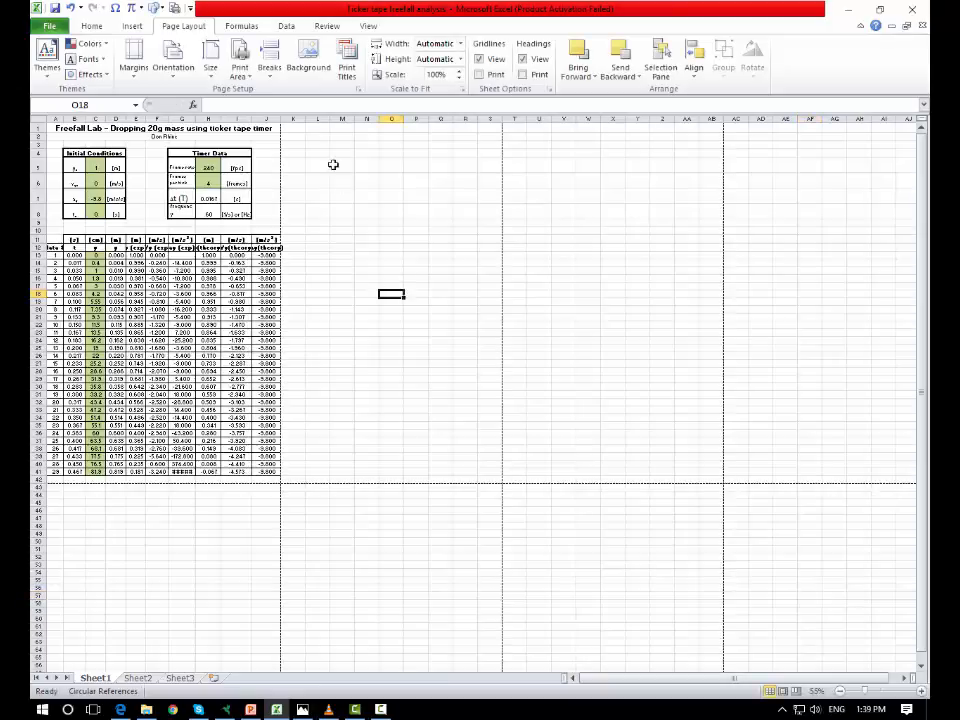
left_click(366, 180)
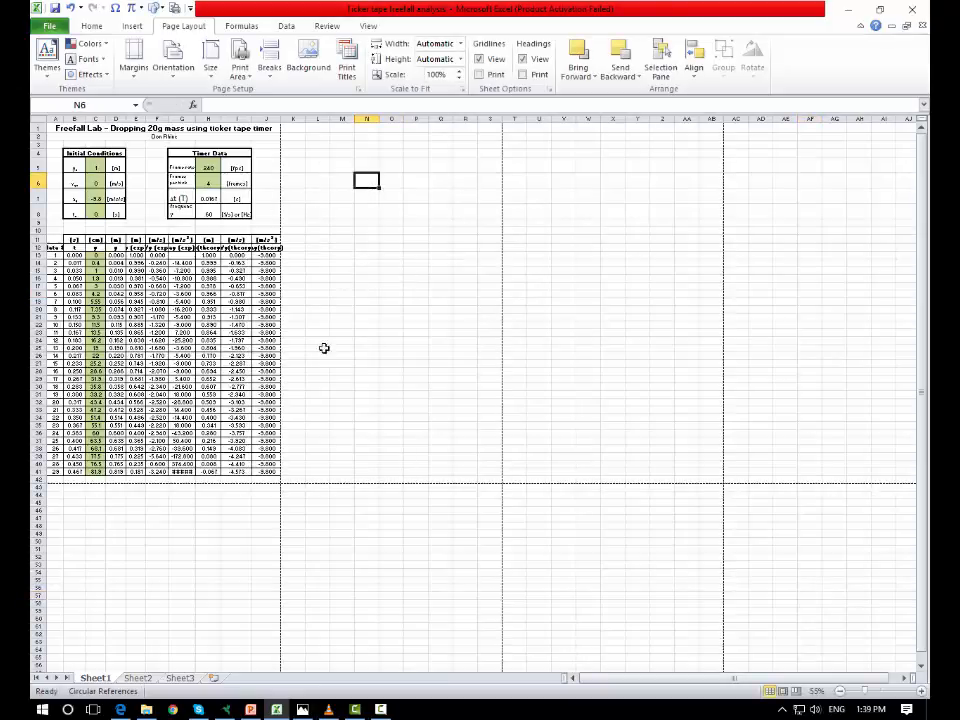
left_click(144, 680)
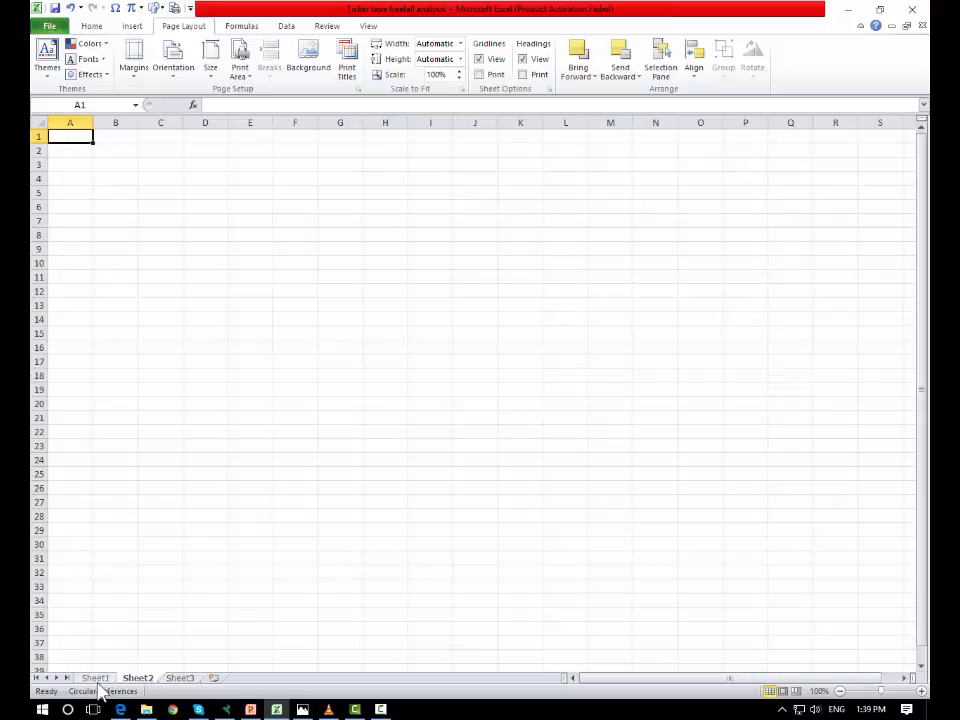
left_click(96, 679)
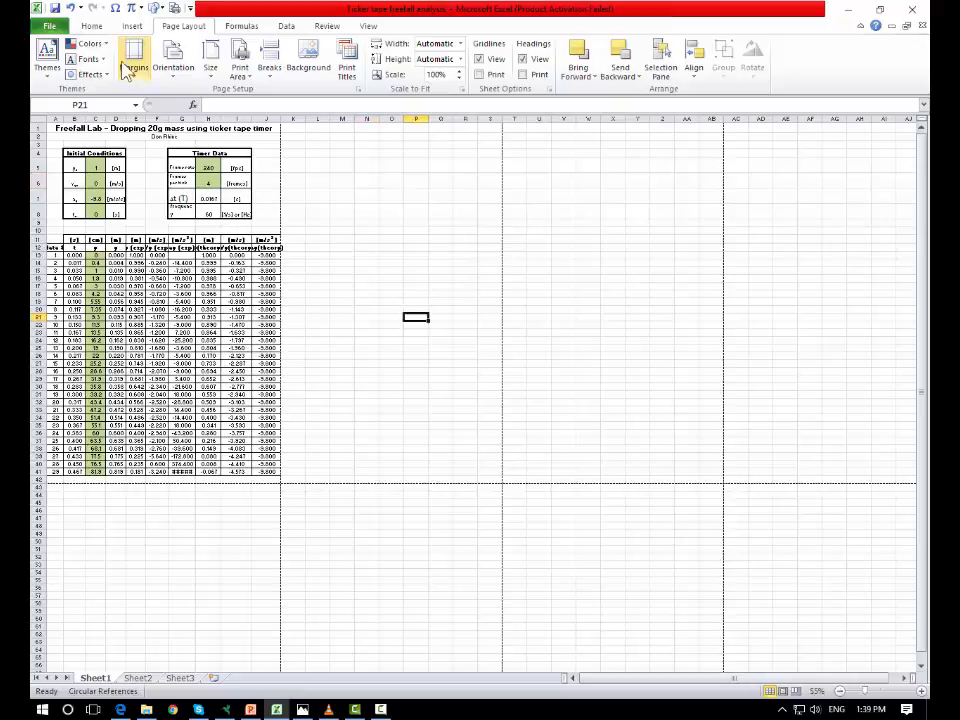
left_click(342, 164)
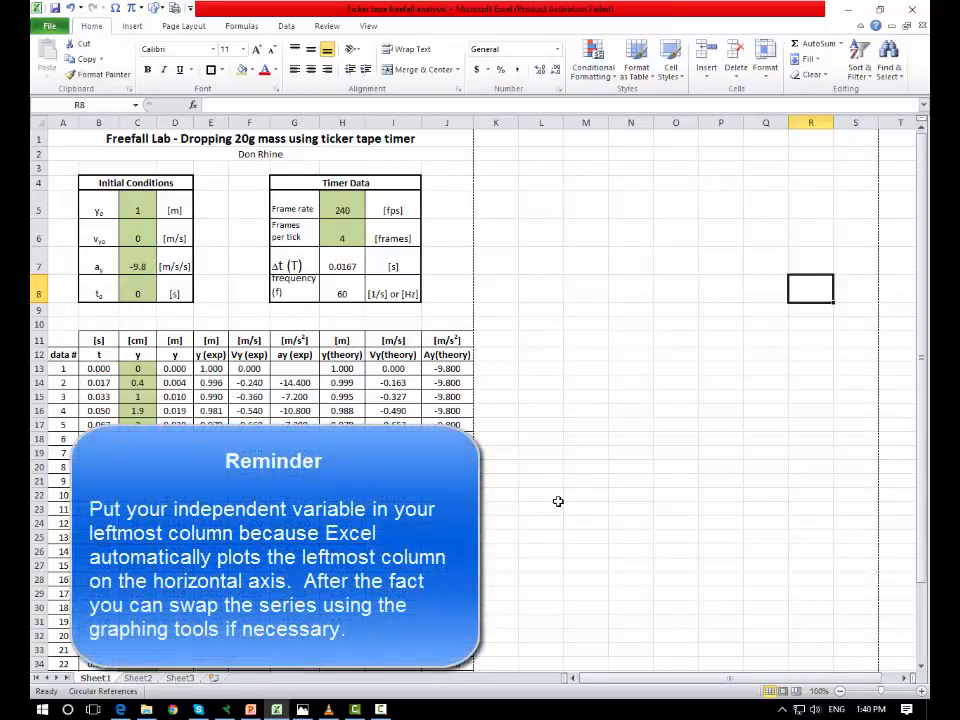
- Select the t and y data in B12:C41 and insert a Scatter with only Markers chart
left_click(99, 341)
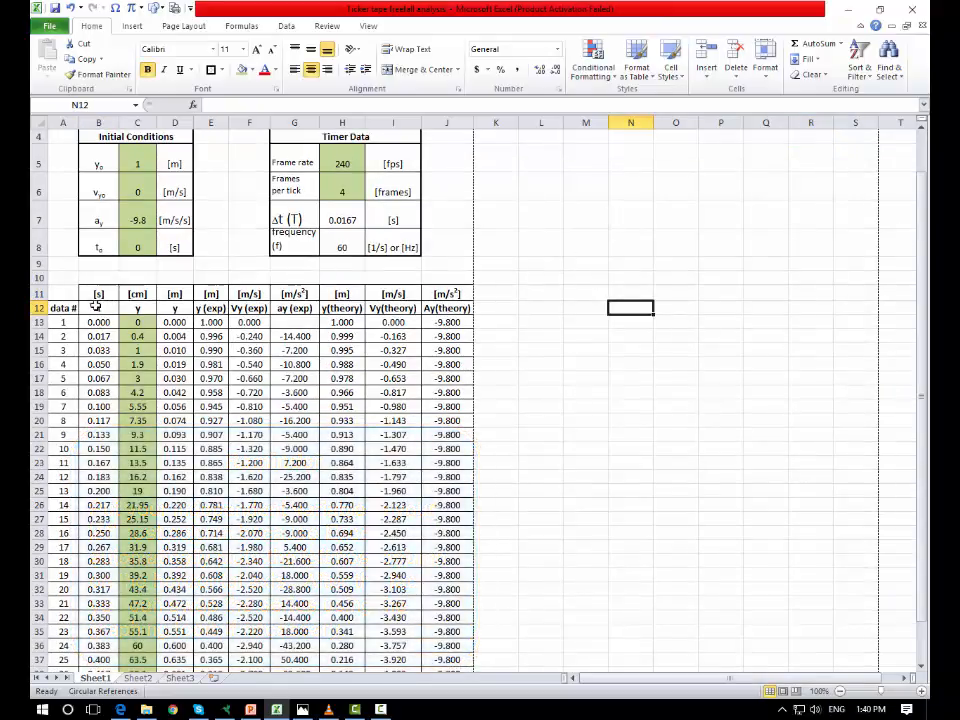
left_click_drag(99, 308, 140, 646)
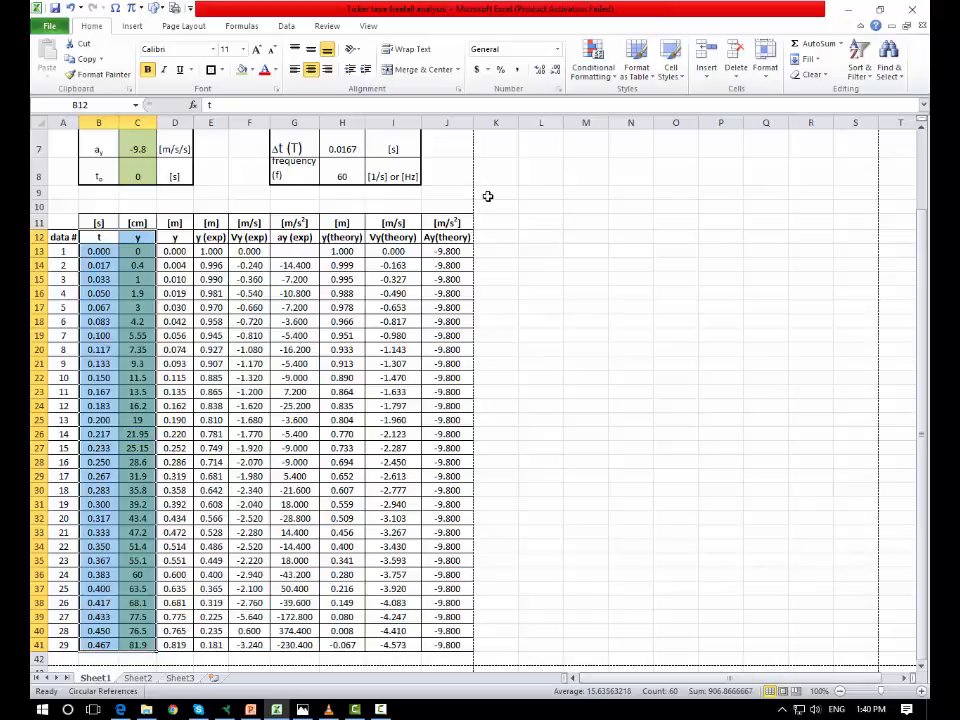
left_click(134, 27)
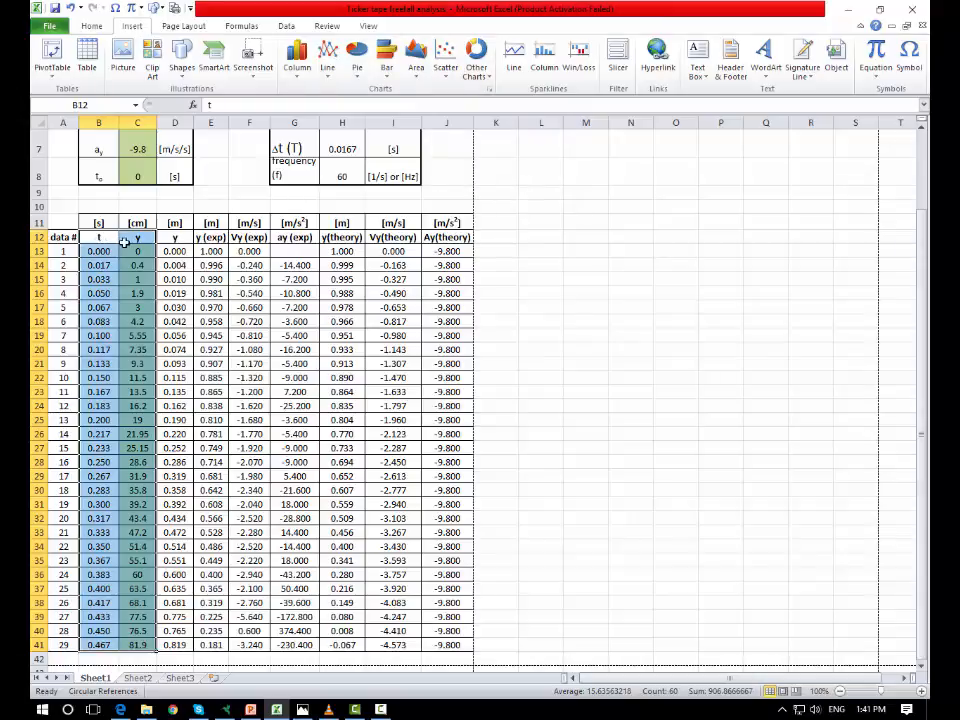
left_click(445, 64)
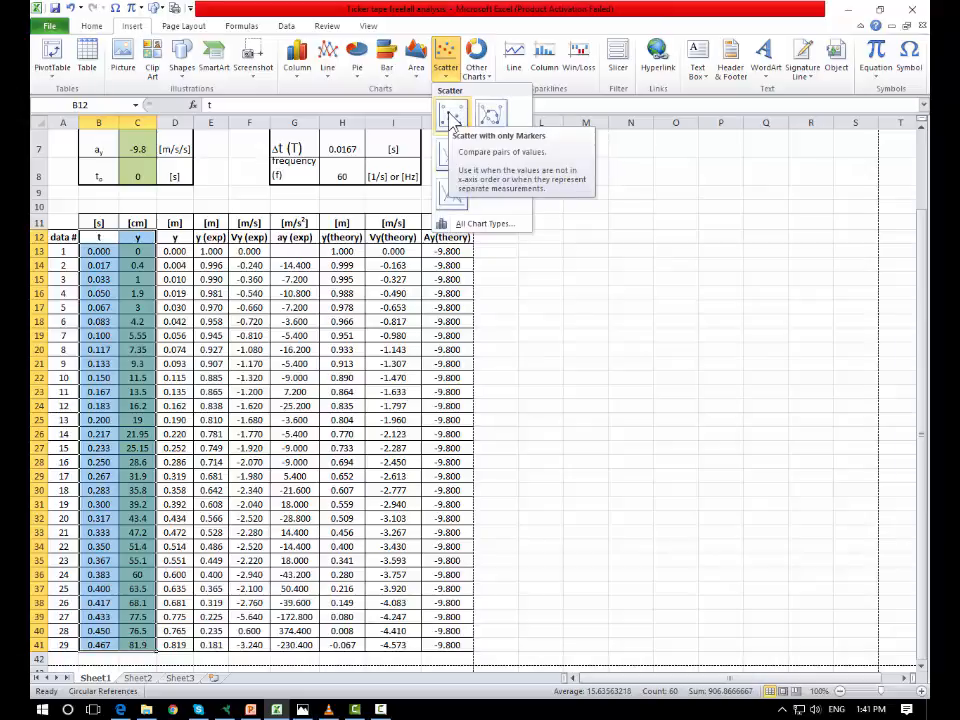
left_click(452, 118)
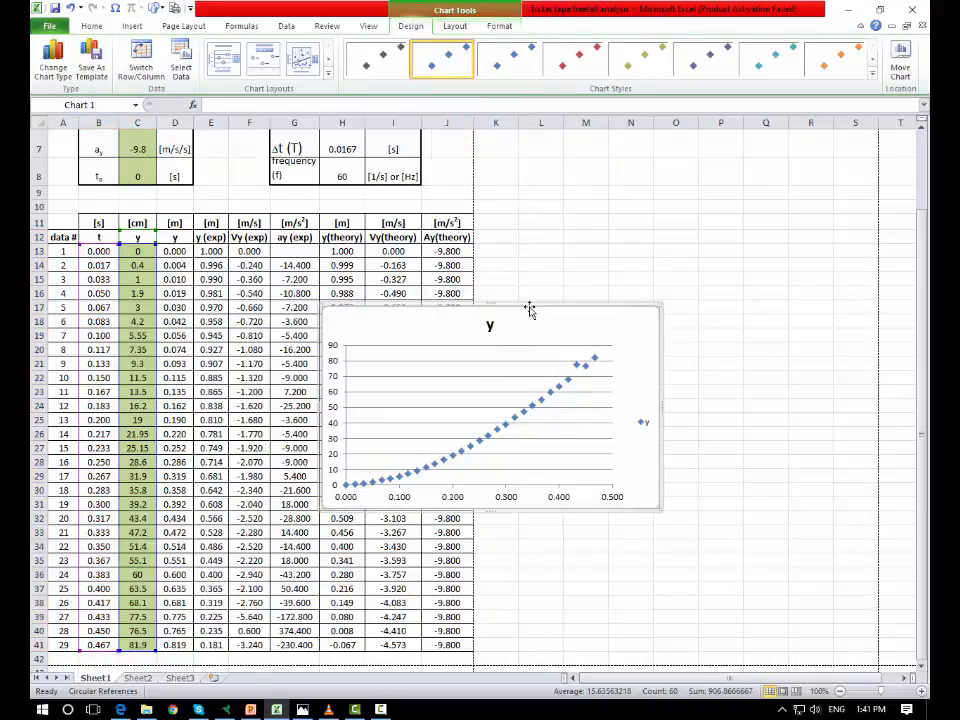
- Move the chart beside the data table and apply a teal-marker chart style
left_click_drag(530, 310, 720, 160)
left_click(566, 62)
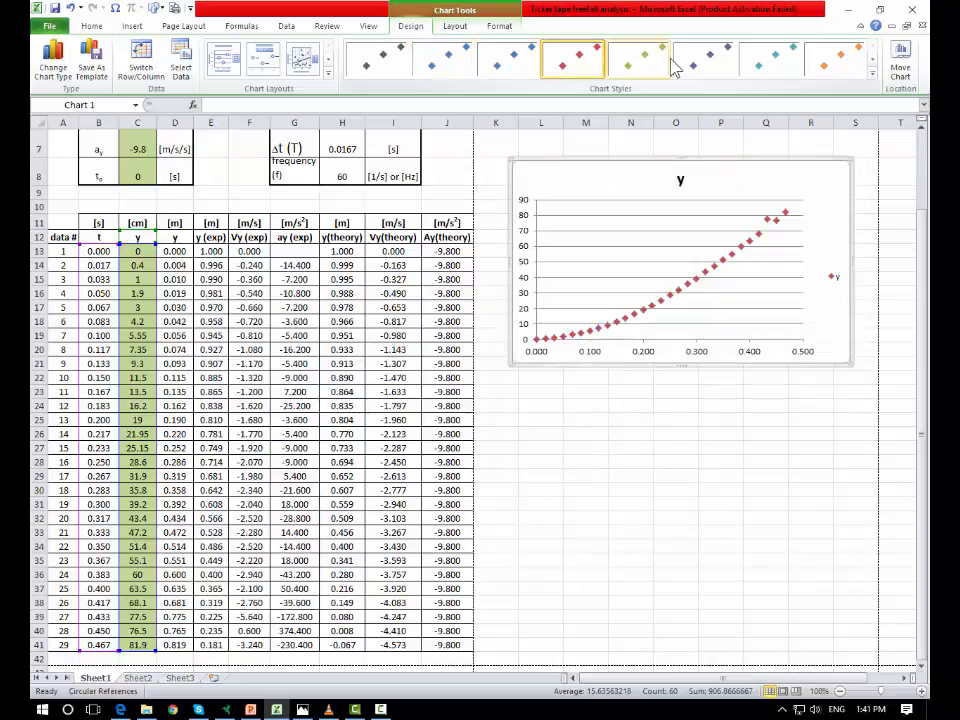
left_click(636, 62)
left_click(720, 62)
left_click(768, 62)
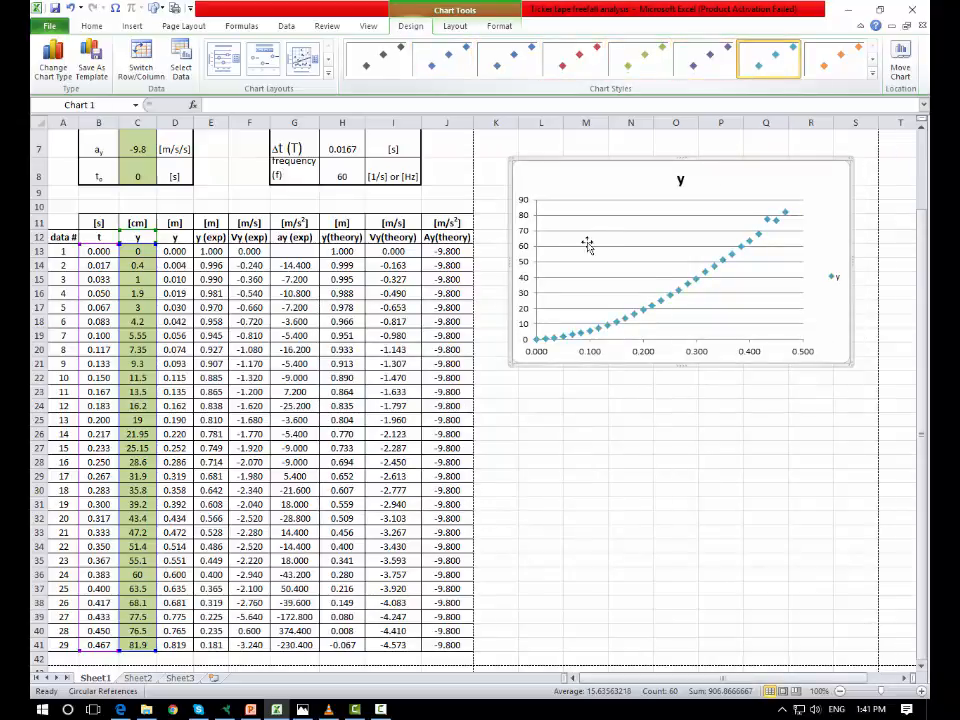
right_click(651, 260)
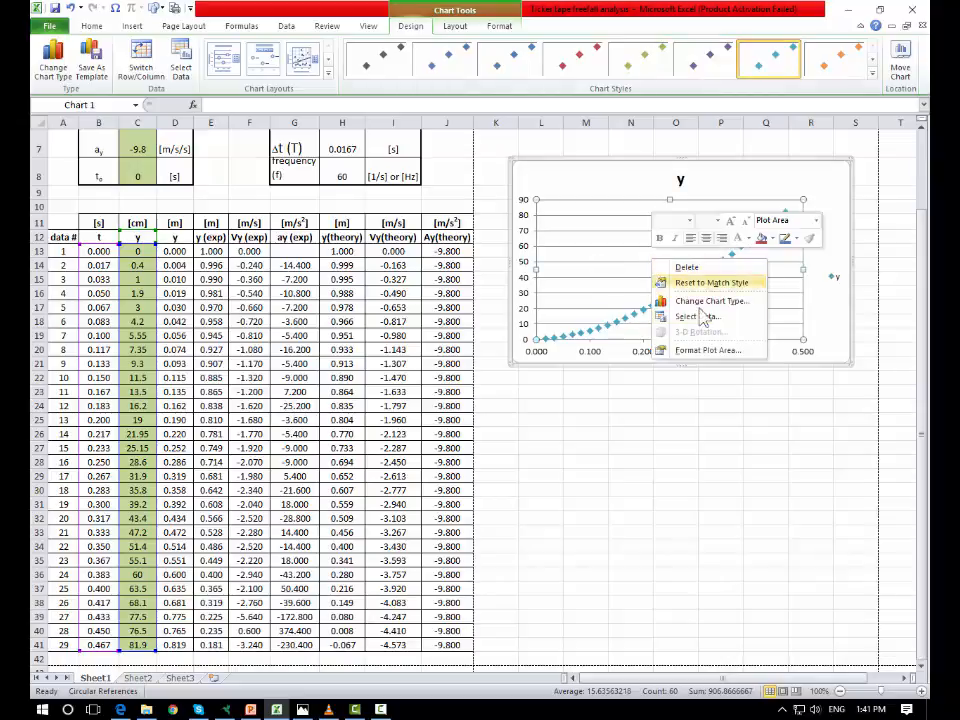
left_click(701, 423)
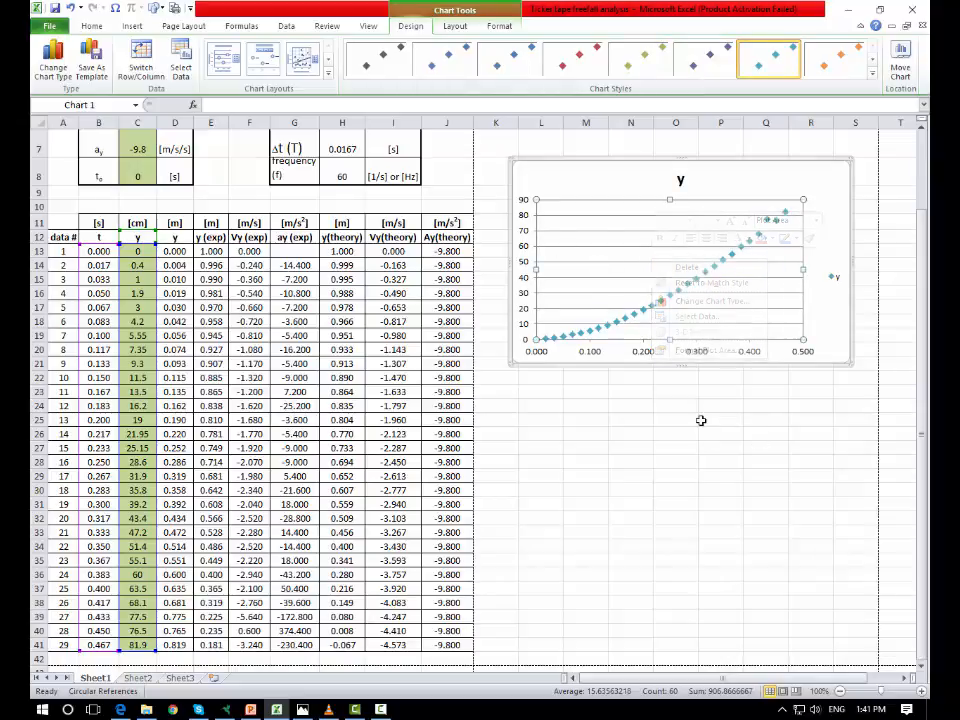
left_click(591, 194)
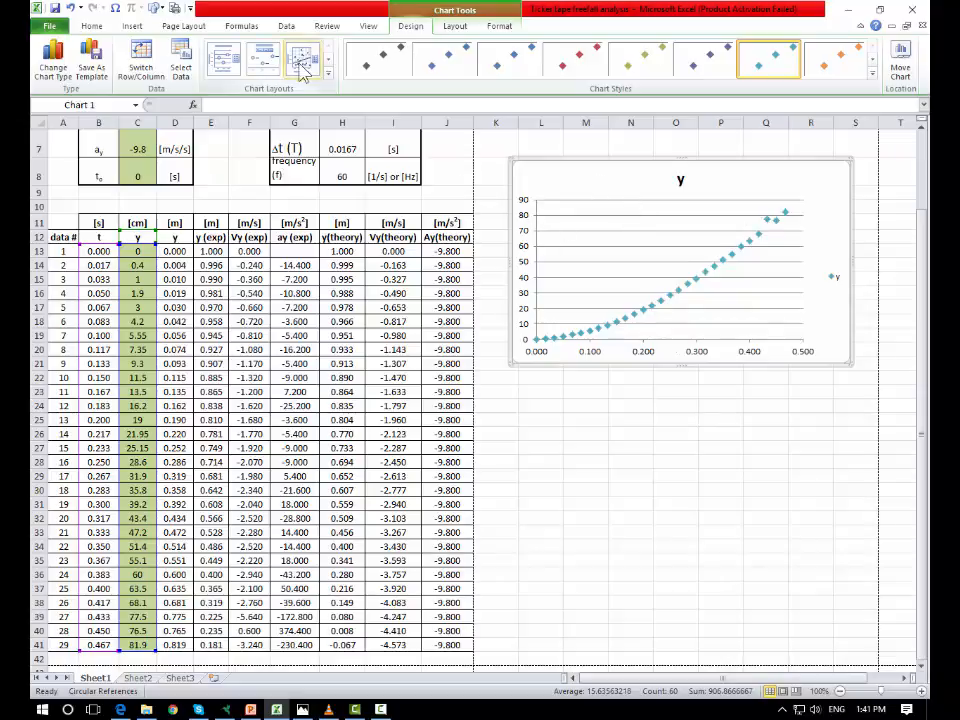
- Try chart layouts 1, 2 and 3 and delete the linear trendline that Layout 3 adds
left_click(224, 66)
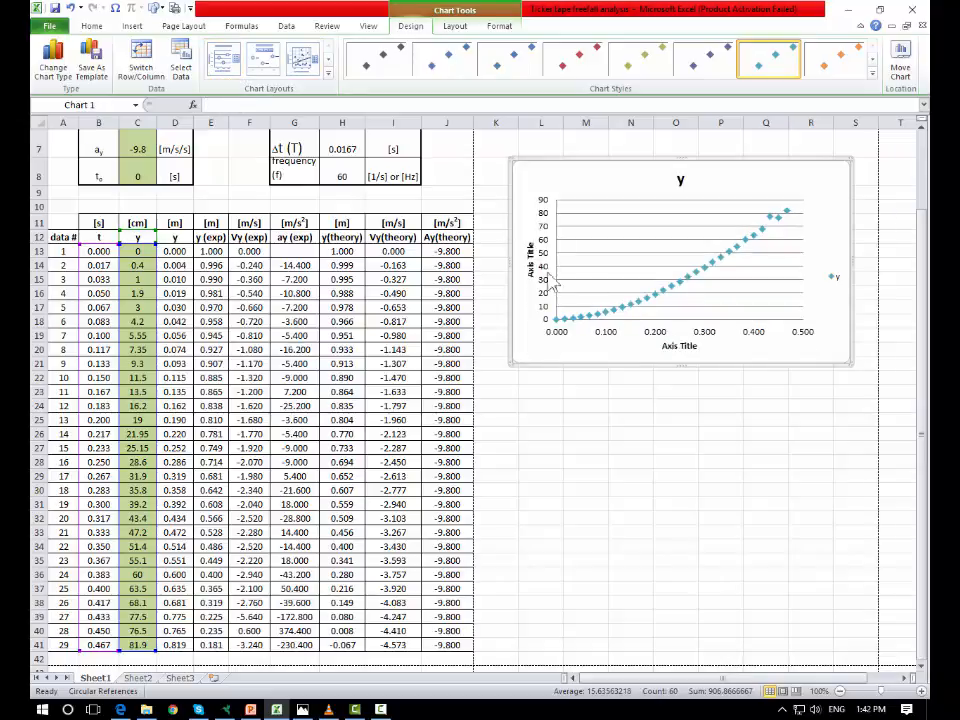
left_click(276, 66)
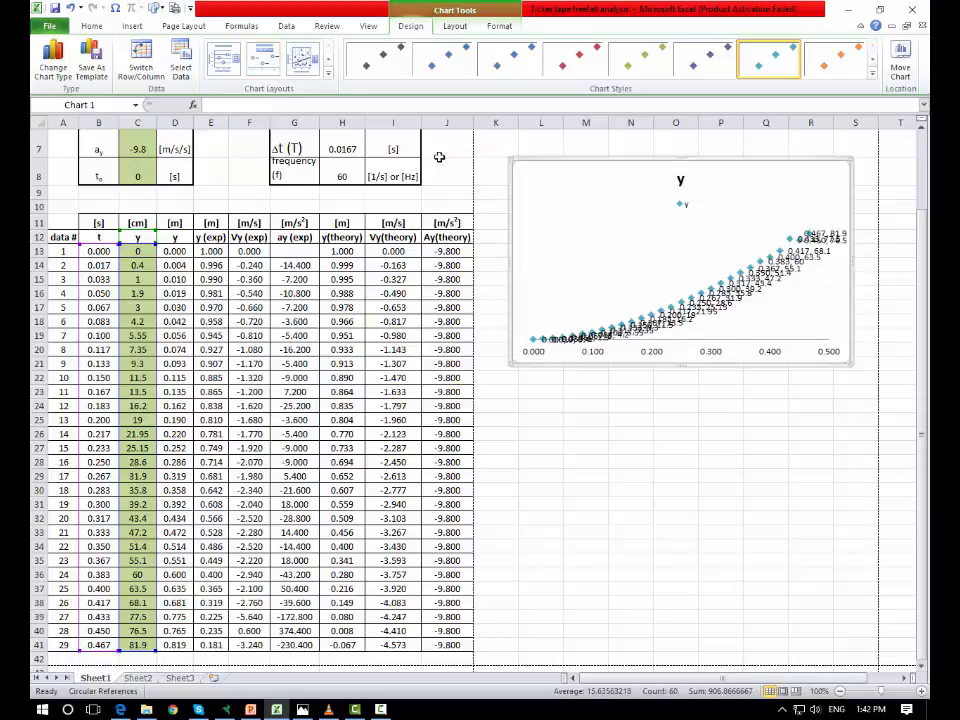
left_click(304, 63)
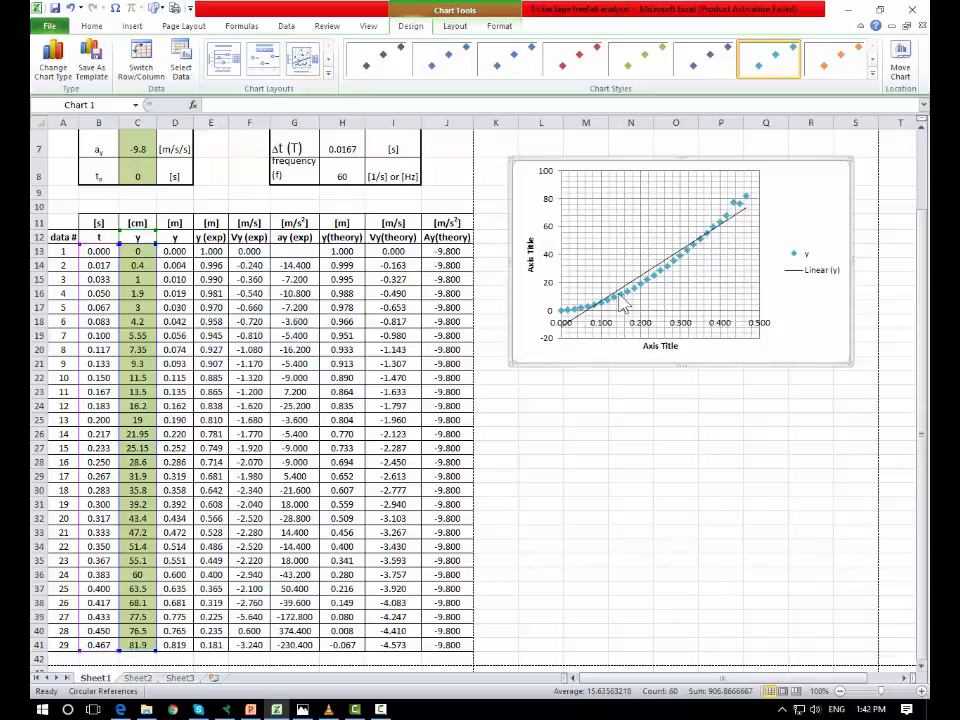
mouse_move(649, 291)
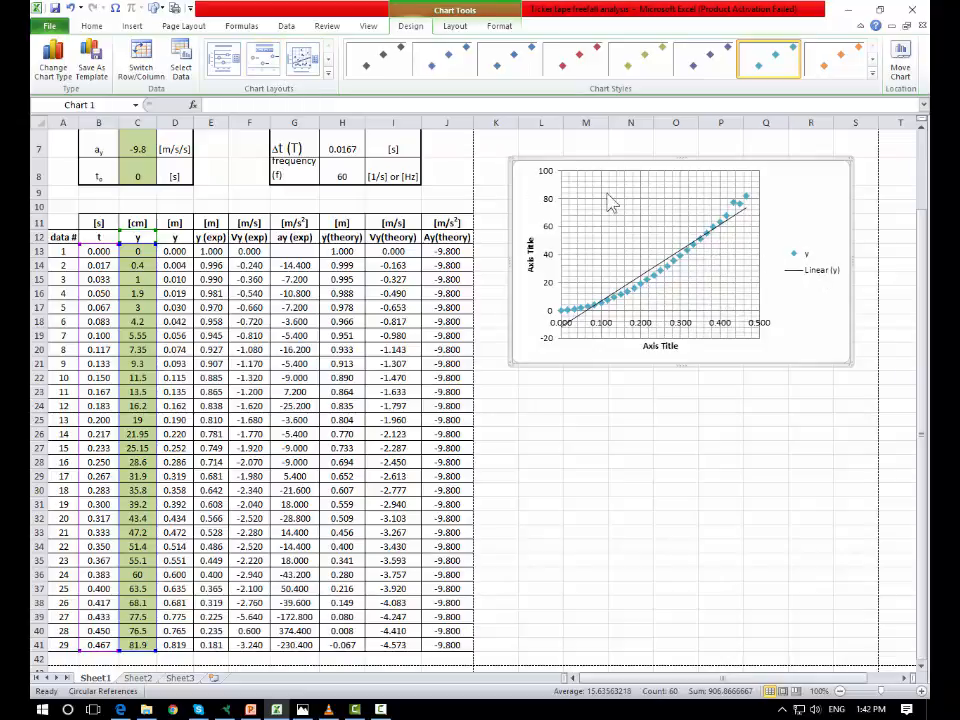
left_click(655, 283)
key("Delete")
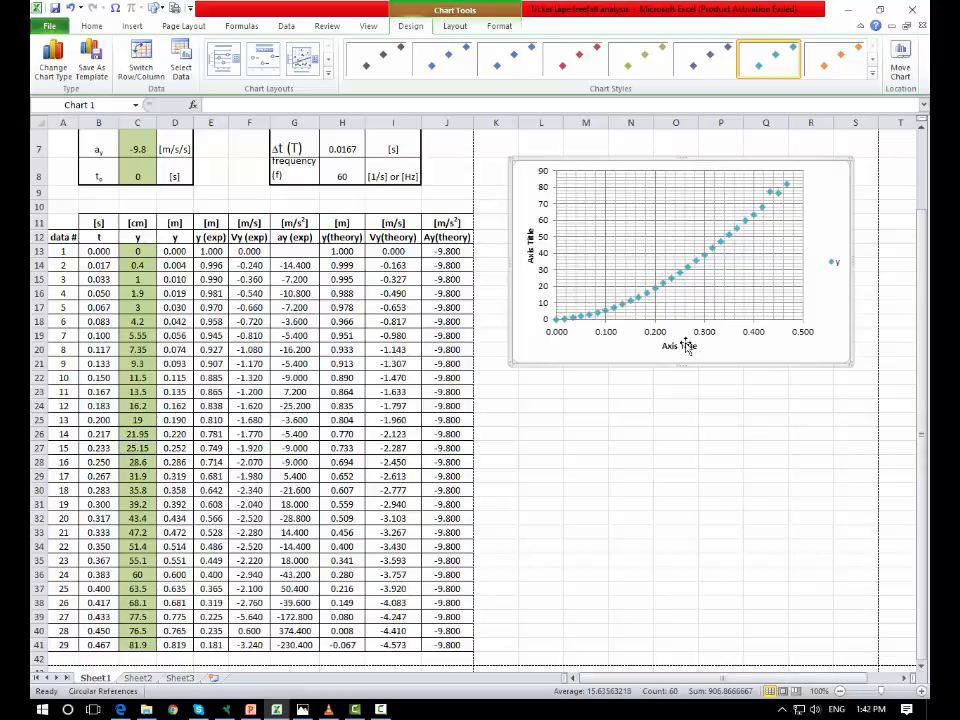
- Apply chart Layout 1 to the scatter chart
left_click(588, 343)
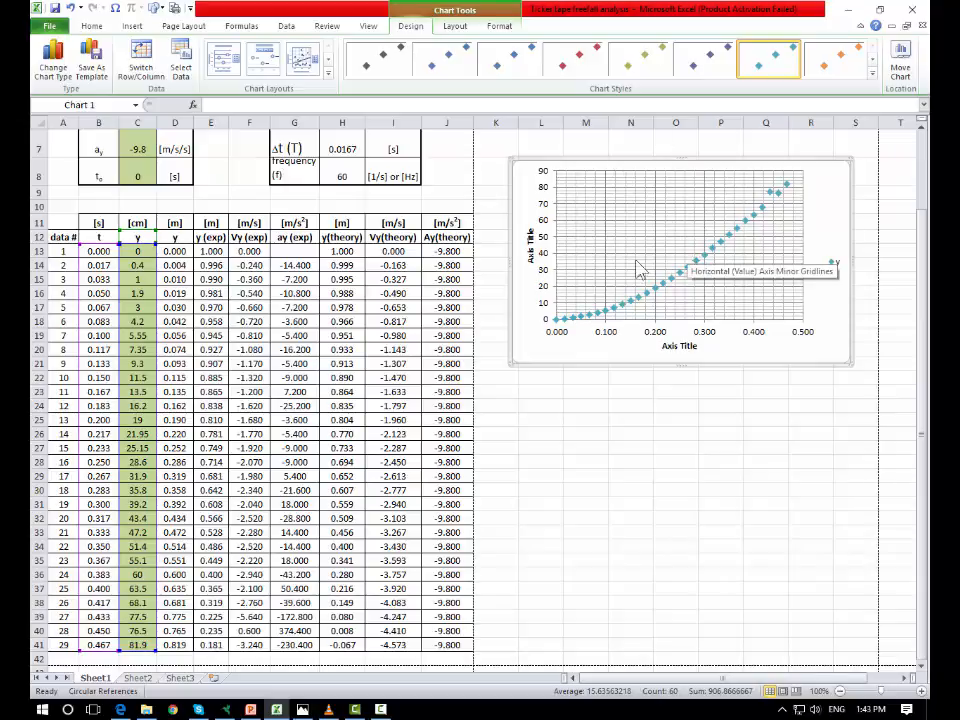
left_click(226, 64)
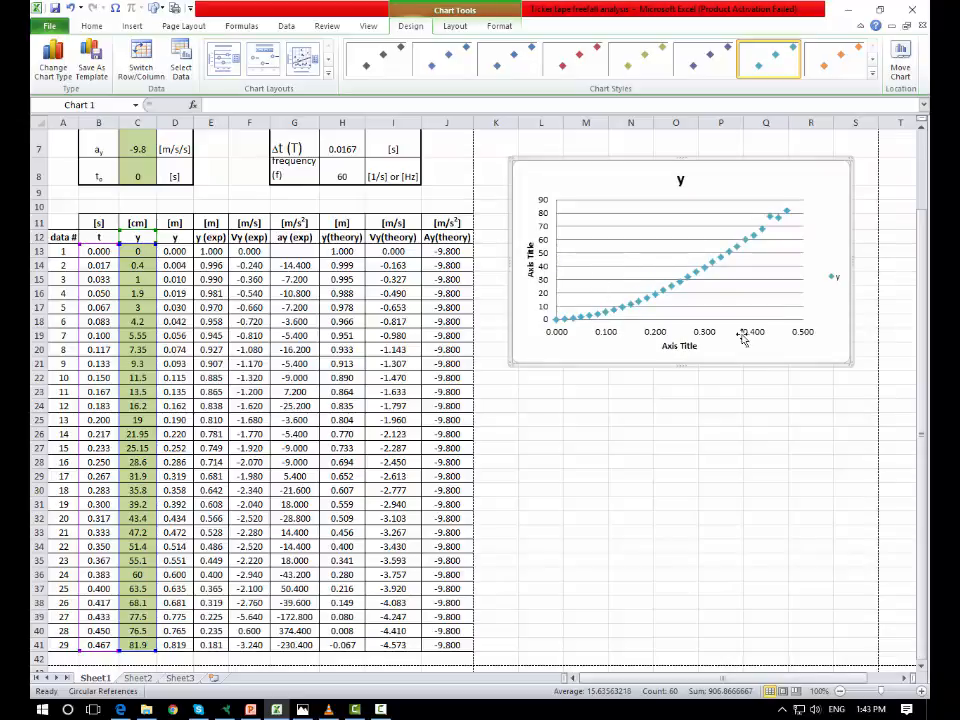
- Set the chart title to "Position vs Time"
left_click(835, 283)
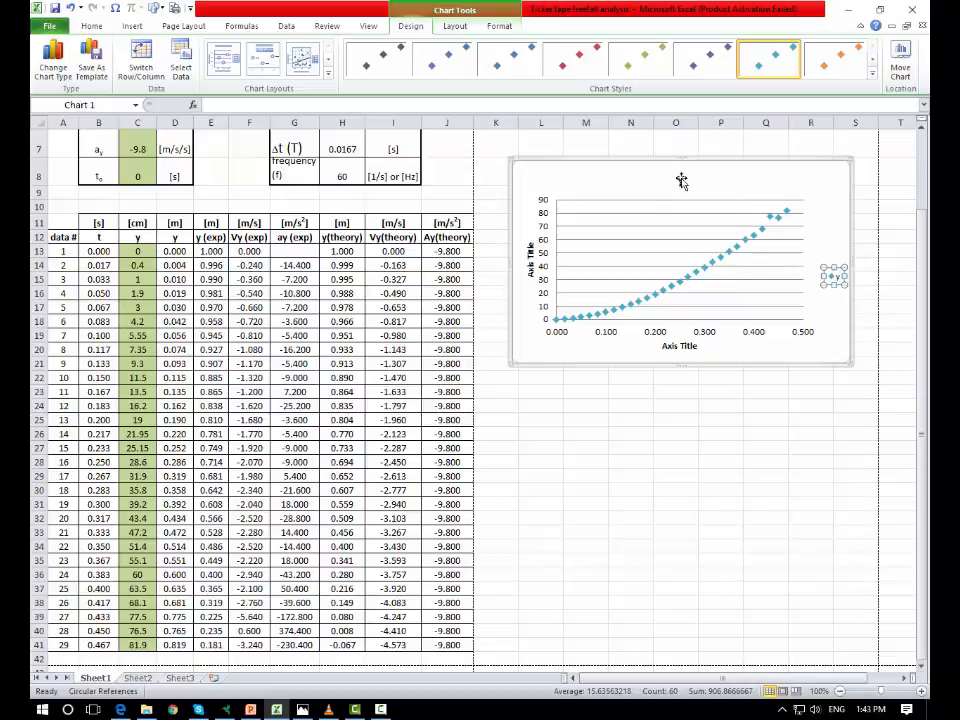
left_click(680, 180)
double_click(680, 180)
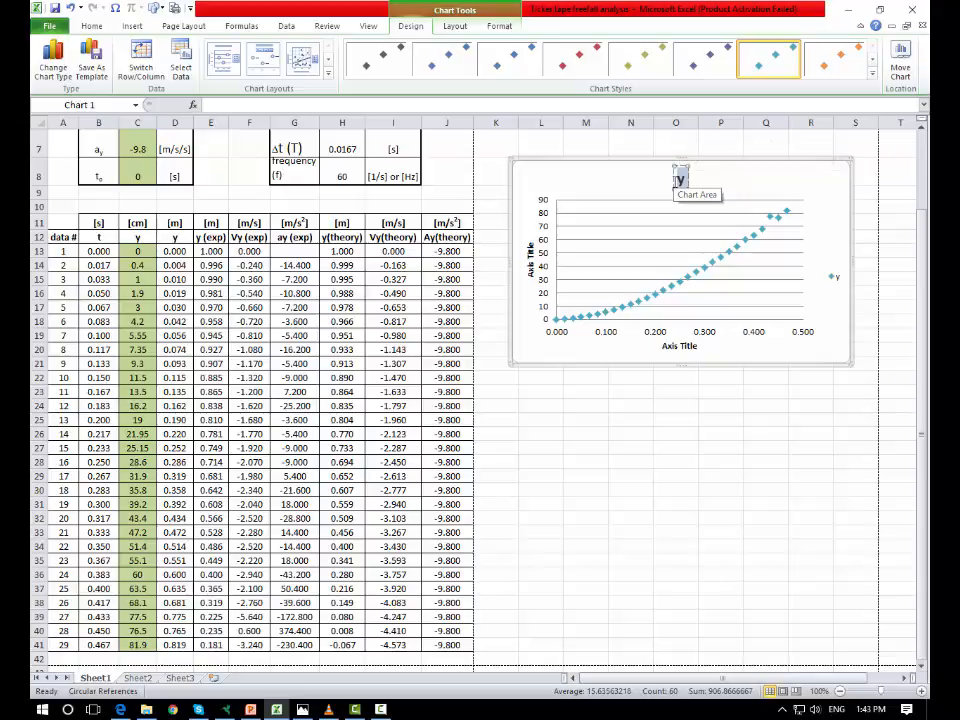
type("Posi")
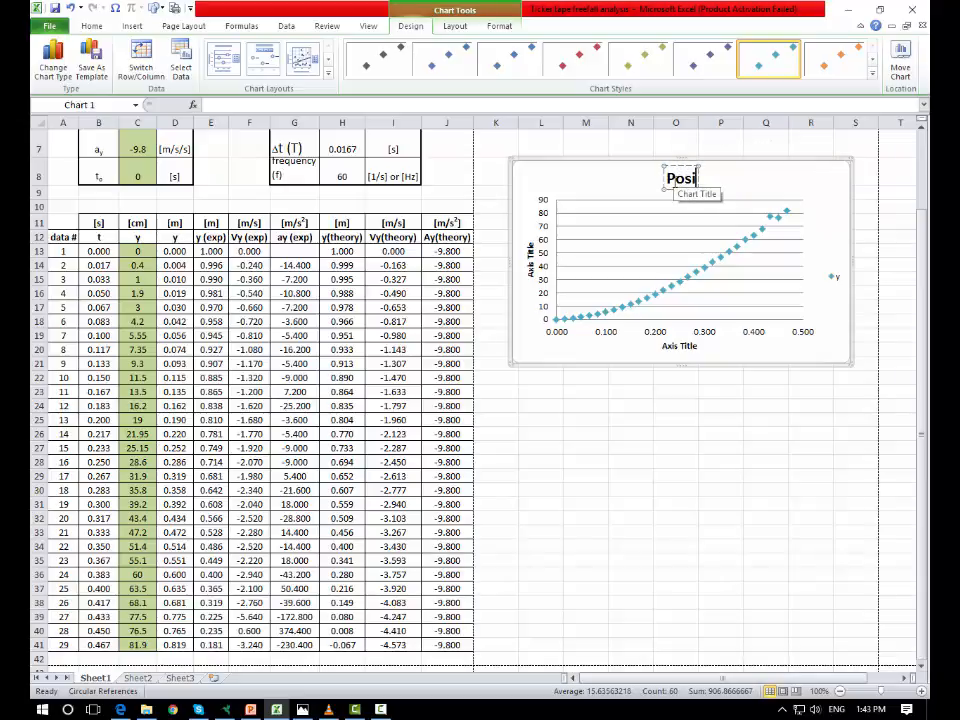
type("tion vs Time")
- Set the vertical axis title to "y (cm)"
left_click(530, 258)
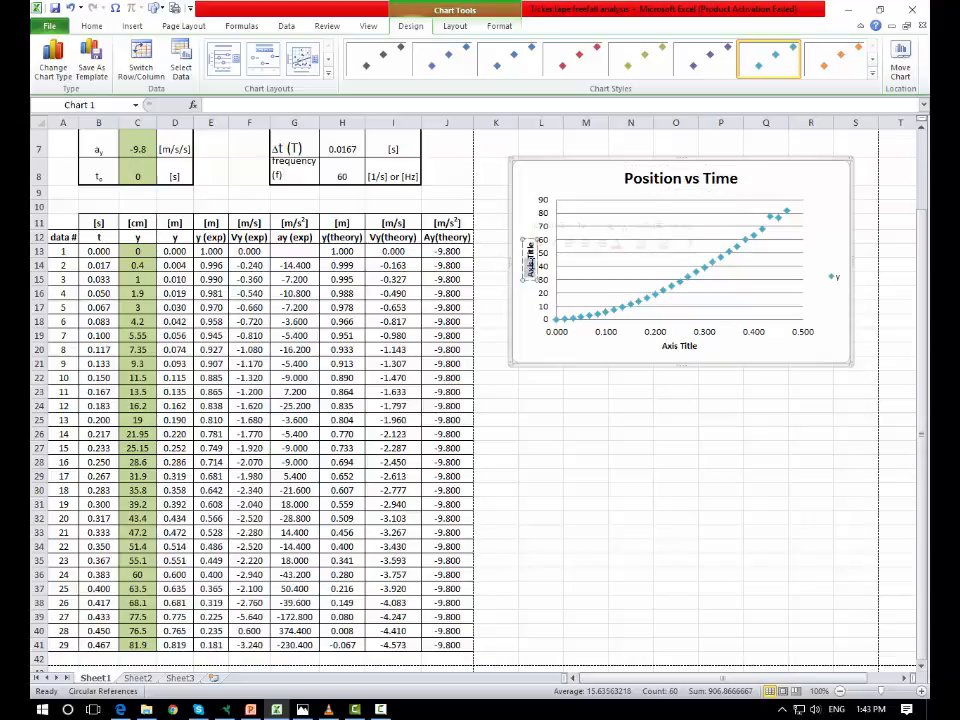
type("y (cm)")
left_click(675, 419)
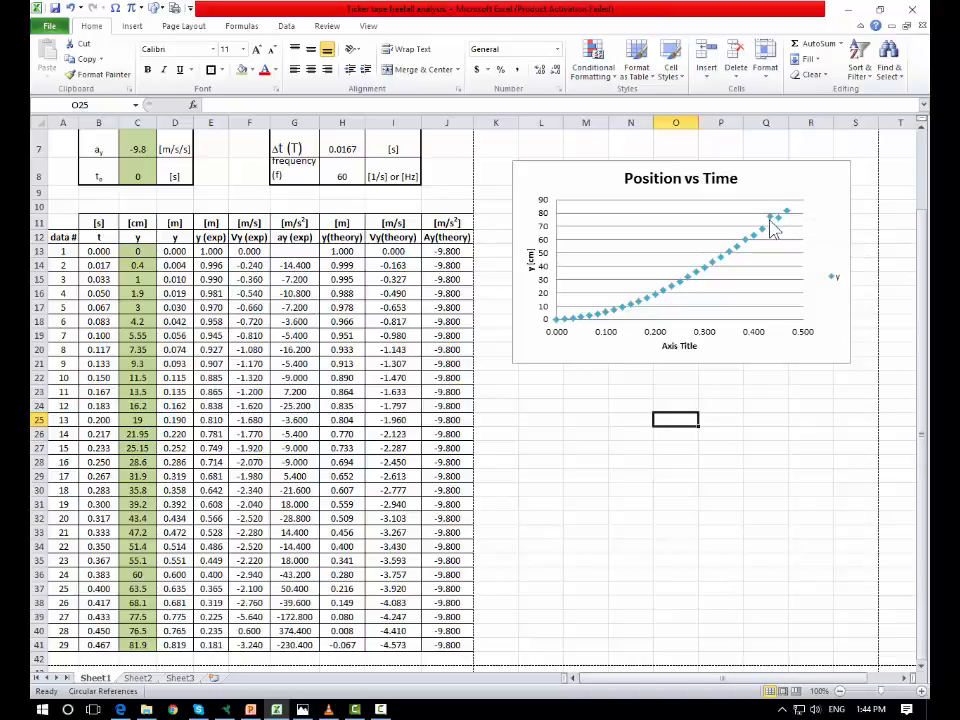
- Delete the Position vs Time scatter chart
mouse_move(771, 228)
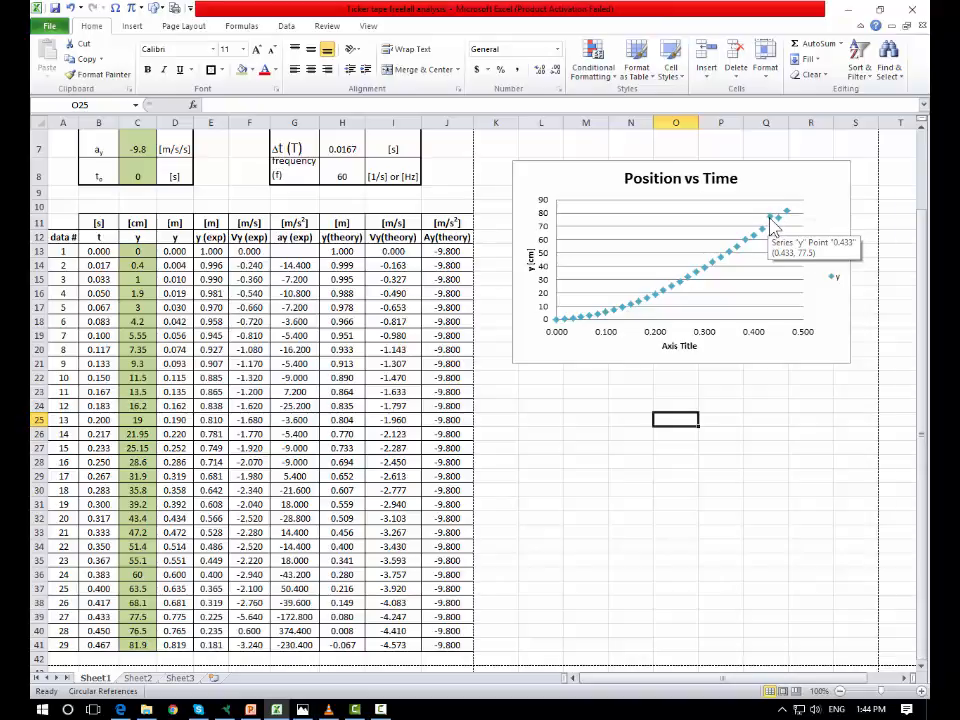
left_click(101, 236)
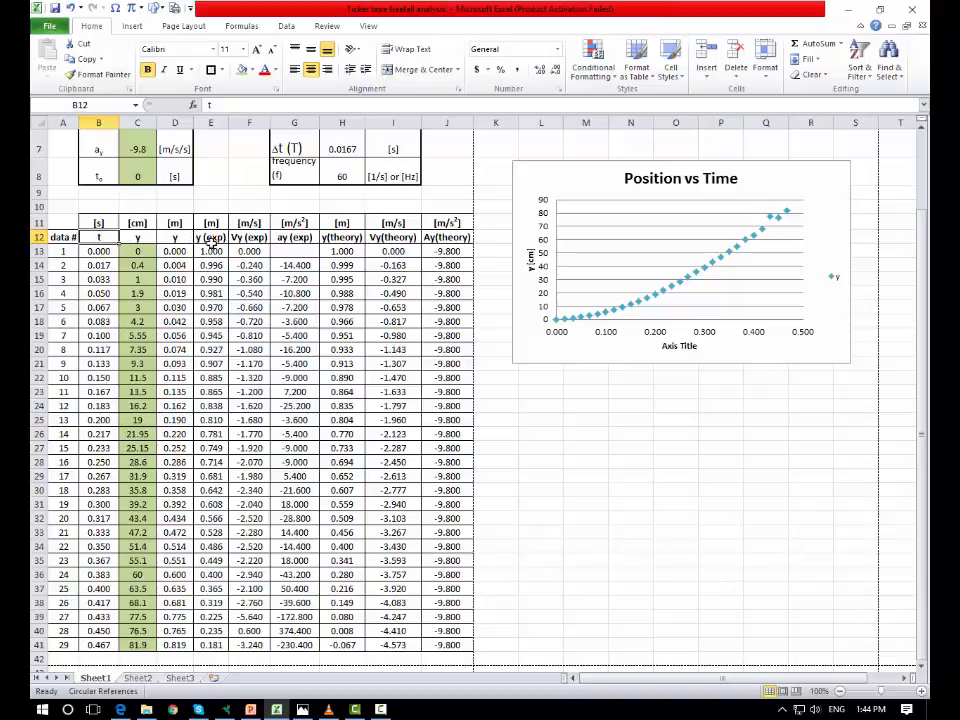
left_click(217, 237)
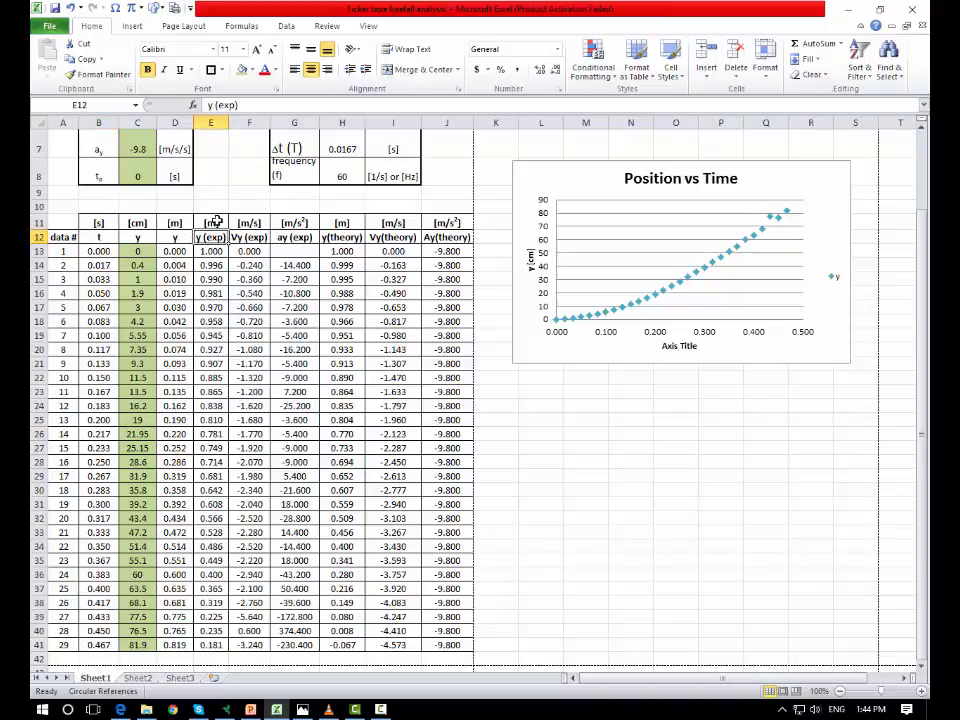
key("Up")
key("Down")
left_click(596, 176)
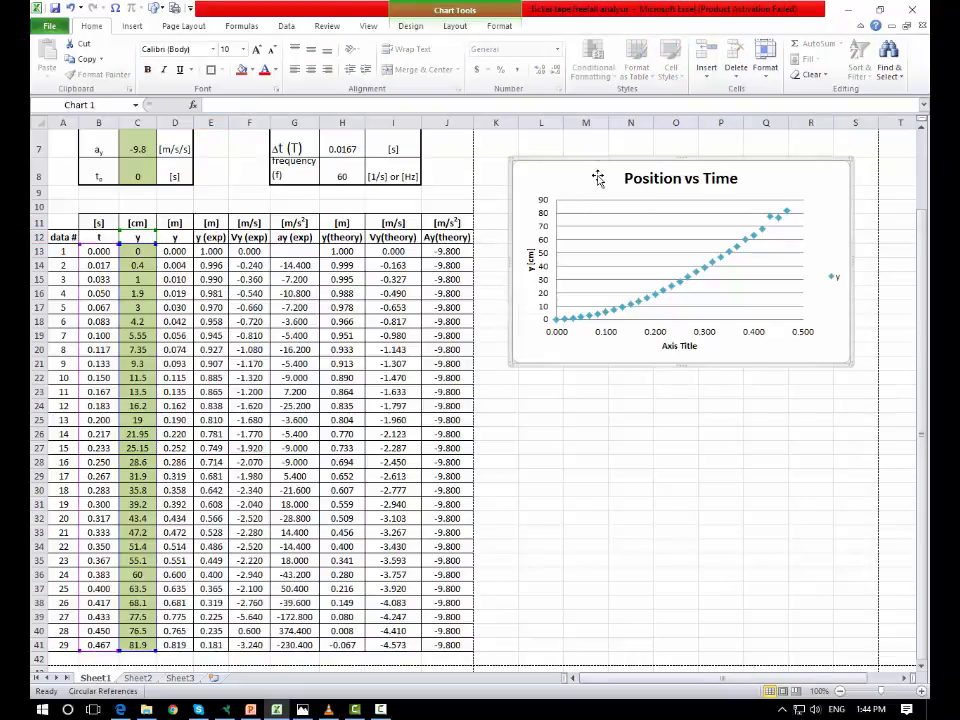
key("Delete")
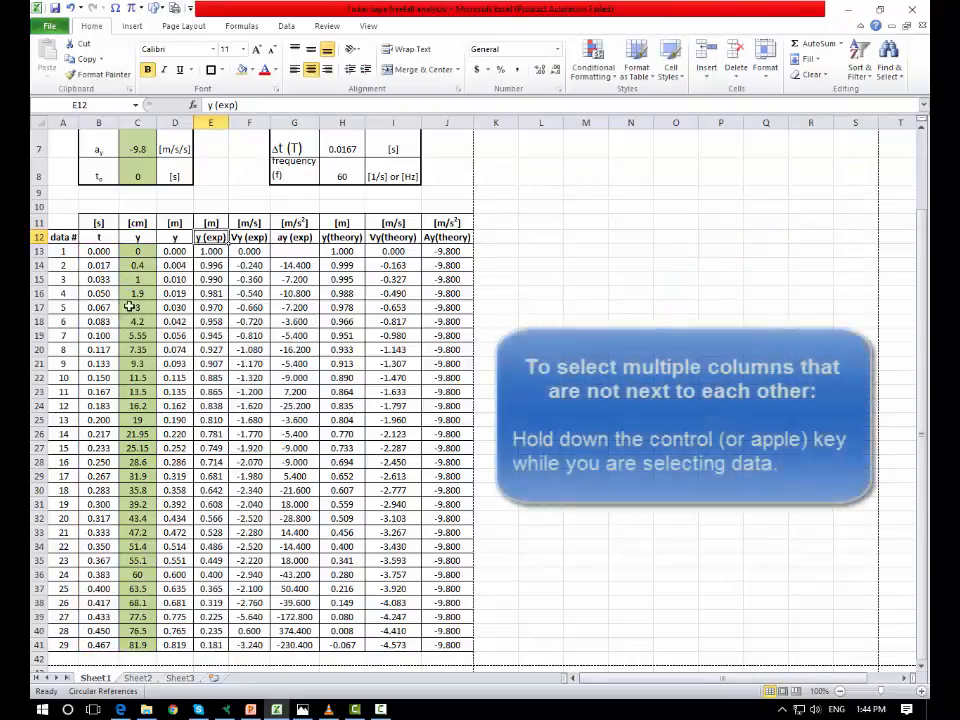
- Insert a Scatter with only Markers chart of t (B12:B41) and y (exp) (E12:E41) and move it beside the table
left_click(108, 237)
left_click_drag(107, 247, 107, 648)
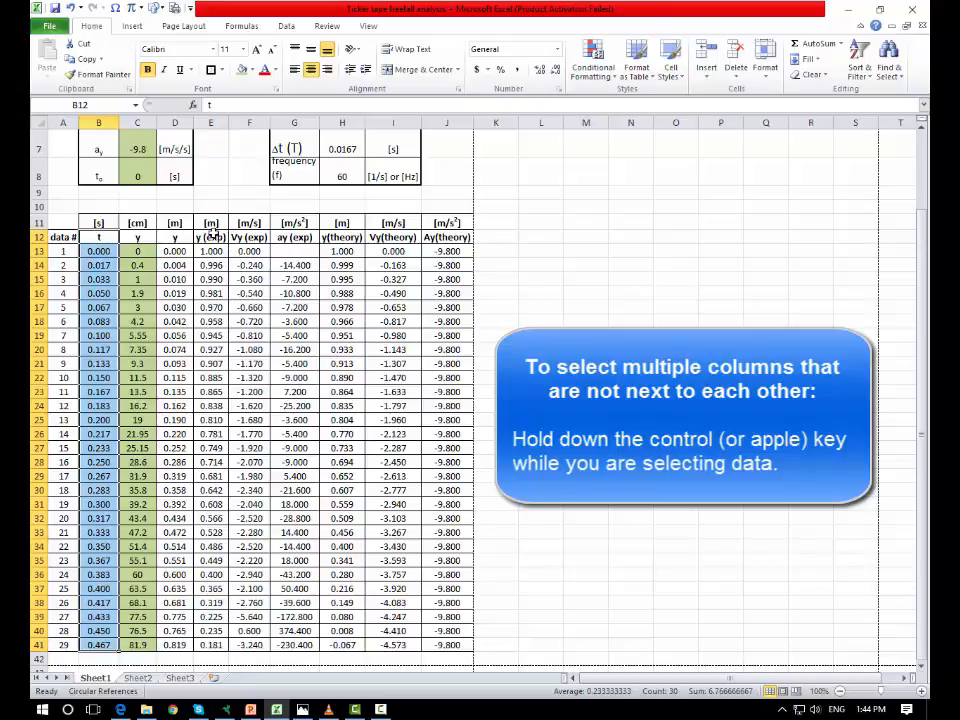
left_click_drag(213, 234, 211, 645)
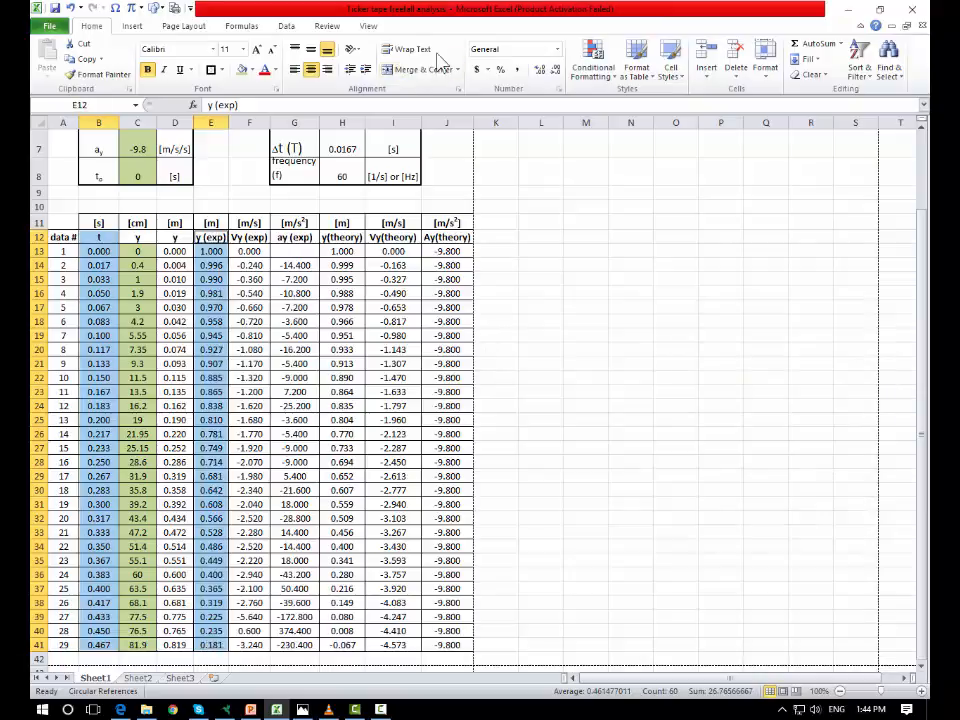
left_click(132, 26)
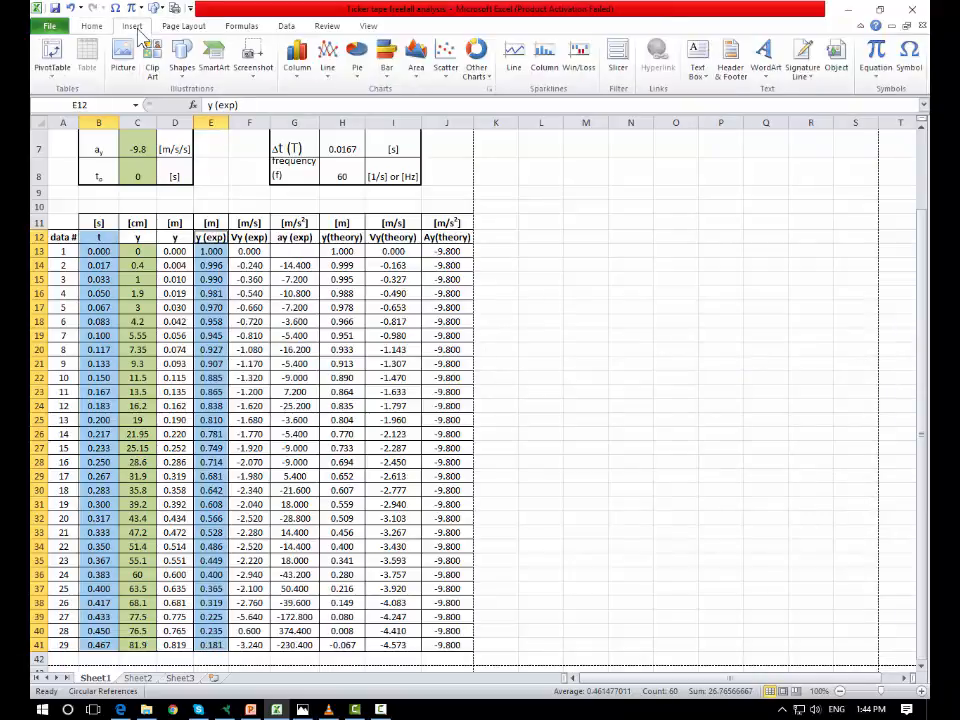
left_click(447, 62)
left_click(451, 118)
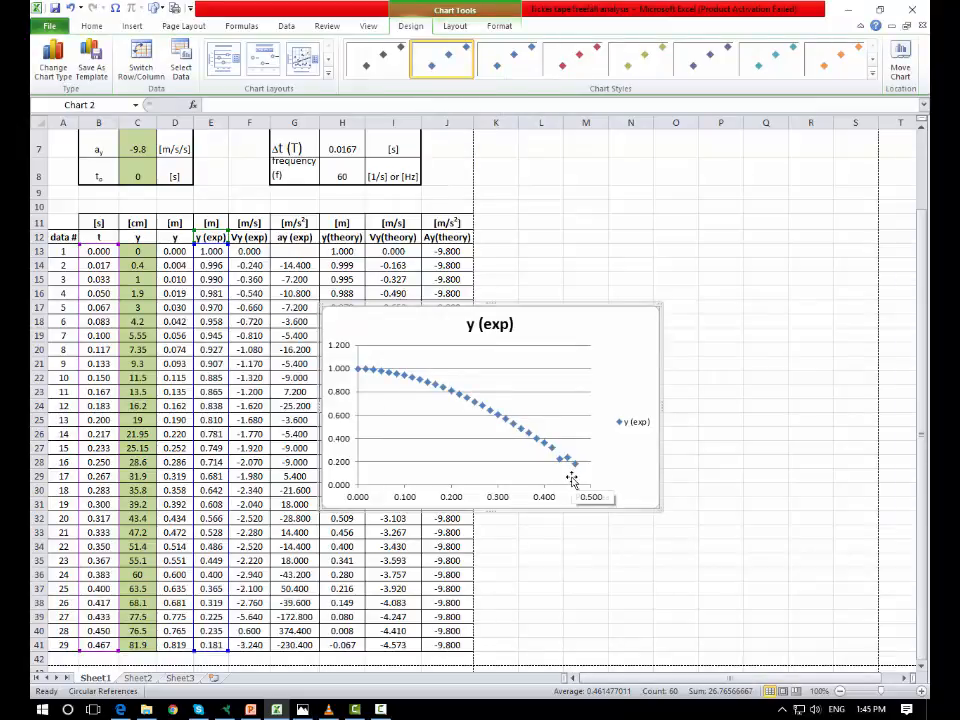
left_click_drag(572, 332, 786, 244)
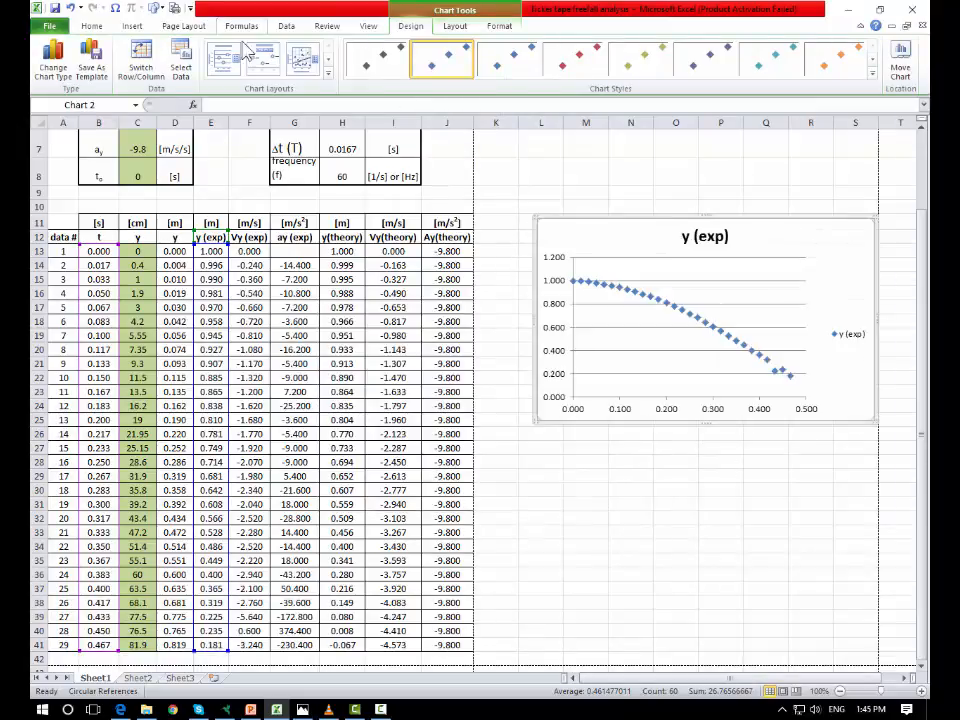
- Apply Layout 1 to the y (exp) chart and delete that chart
left_click(224, 58)
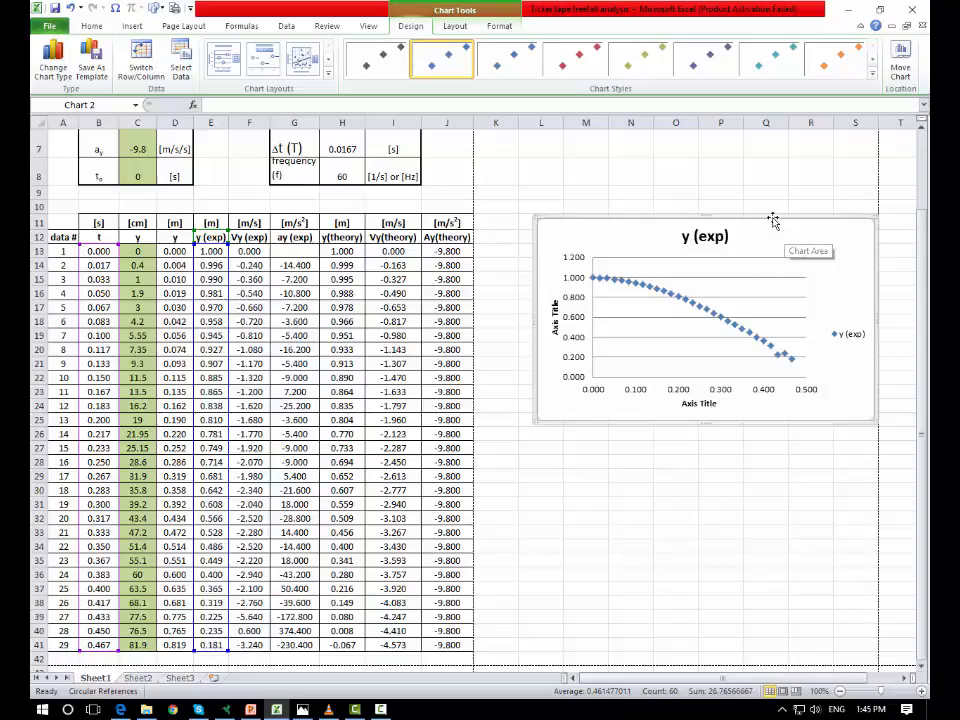
key("Delete")
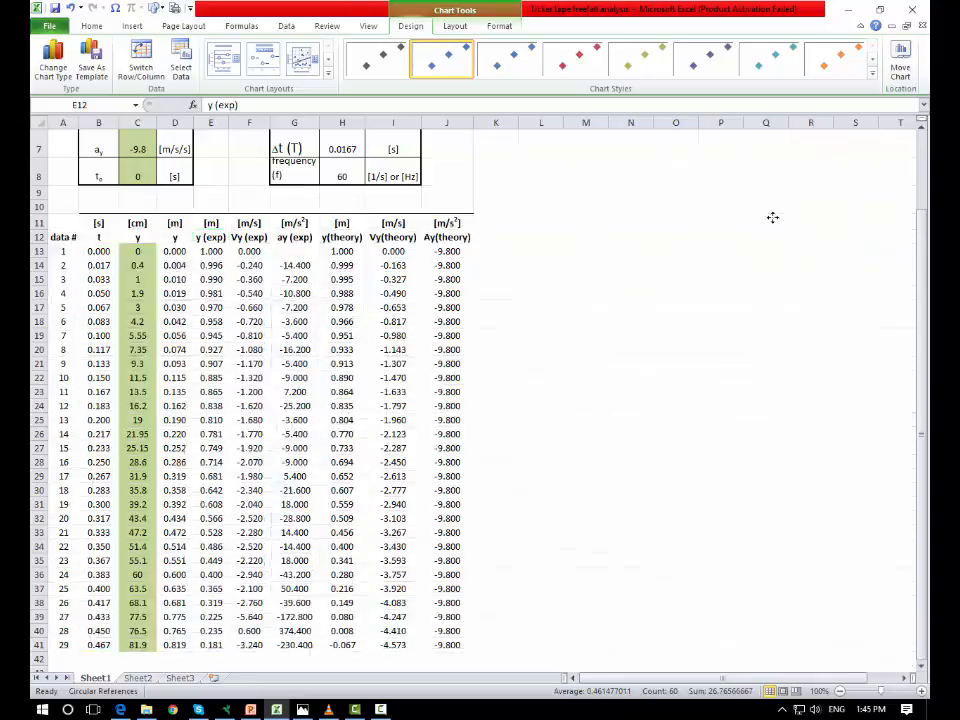
left_click(675, 378)
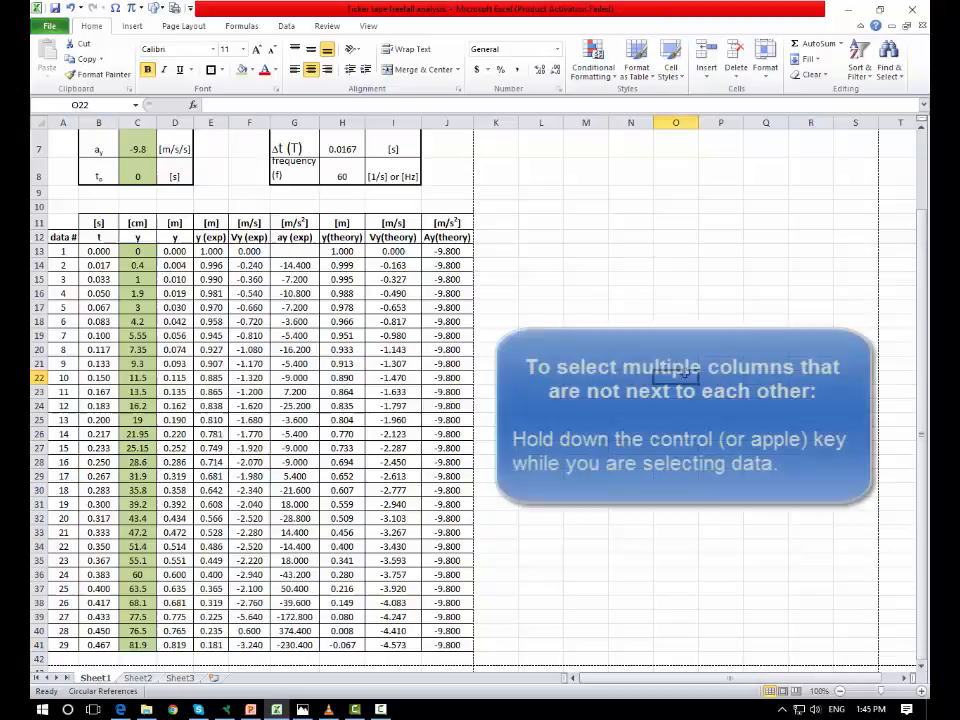
- Select the t, y (exp) and y(theory) columns B12:B41, E12:E41 and H12:H41 and insert a Scatter with only Markers chart
left_click(103, 236)
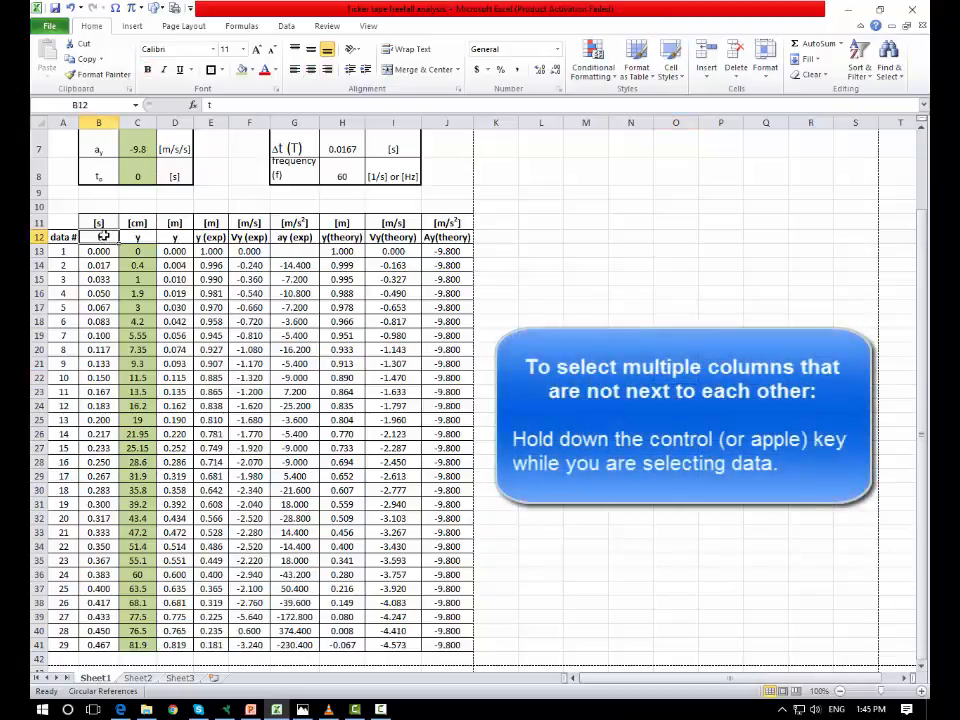
left_click_drag(103, 236, 106, 642)
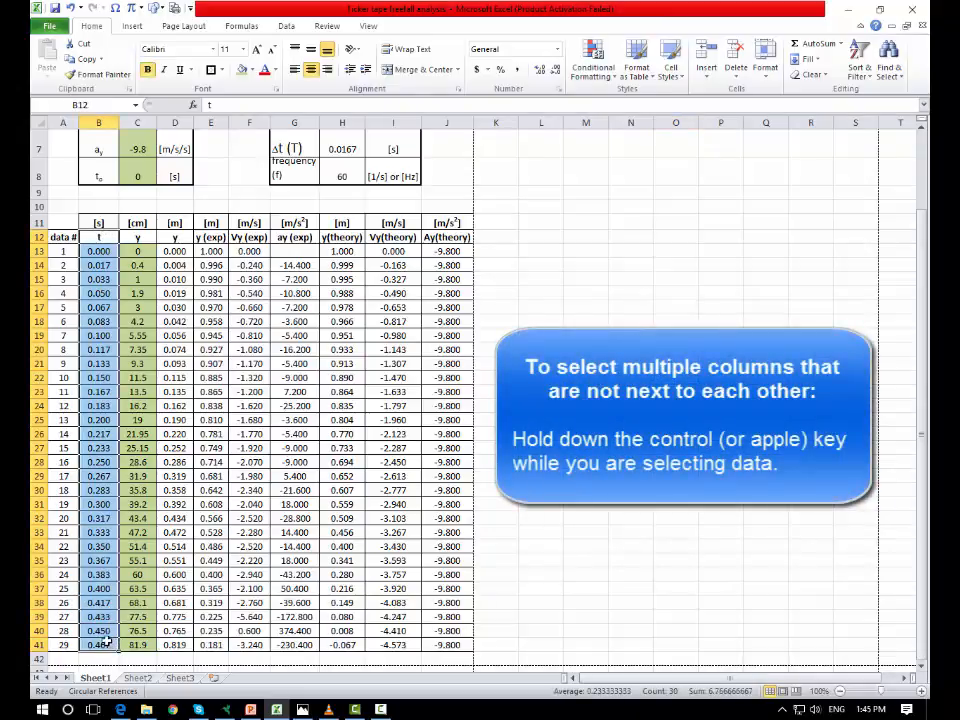
left_click_drag(218, 237, 222, 644)
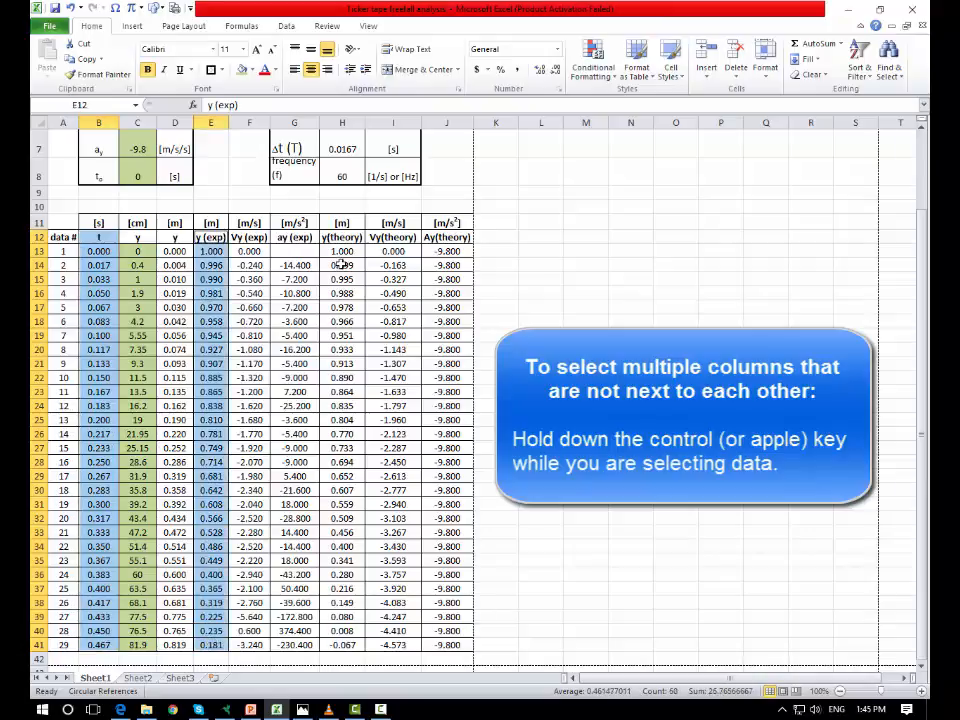
left_click_drag(342, 237, 355, 644)
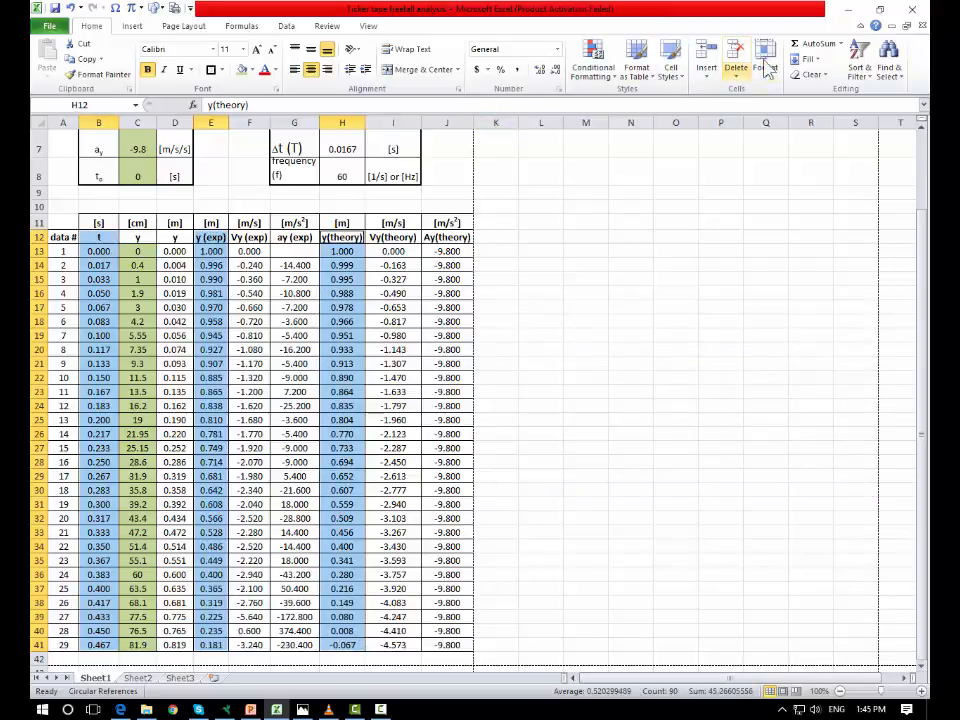
left_click(131, 26)
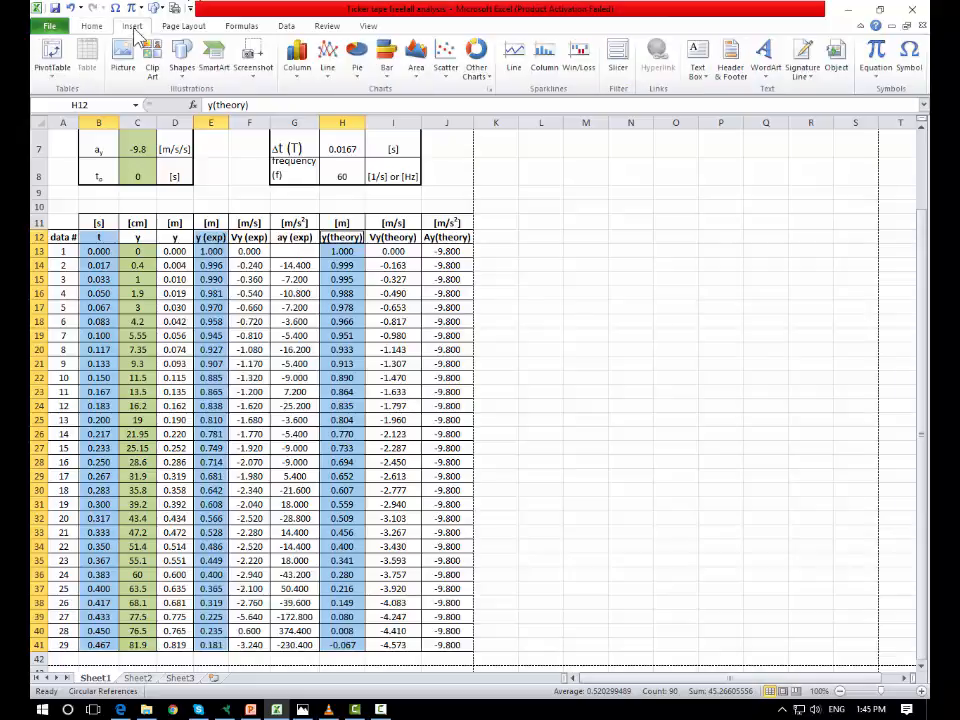
left_click(446, 60)
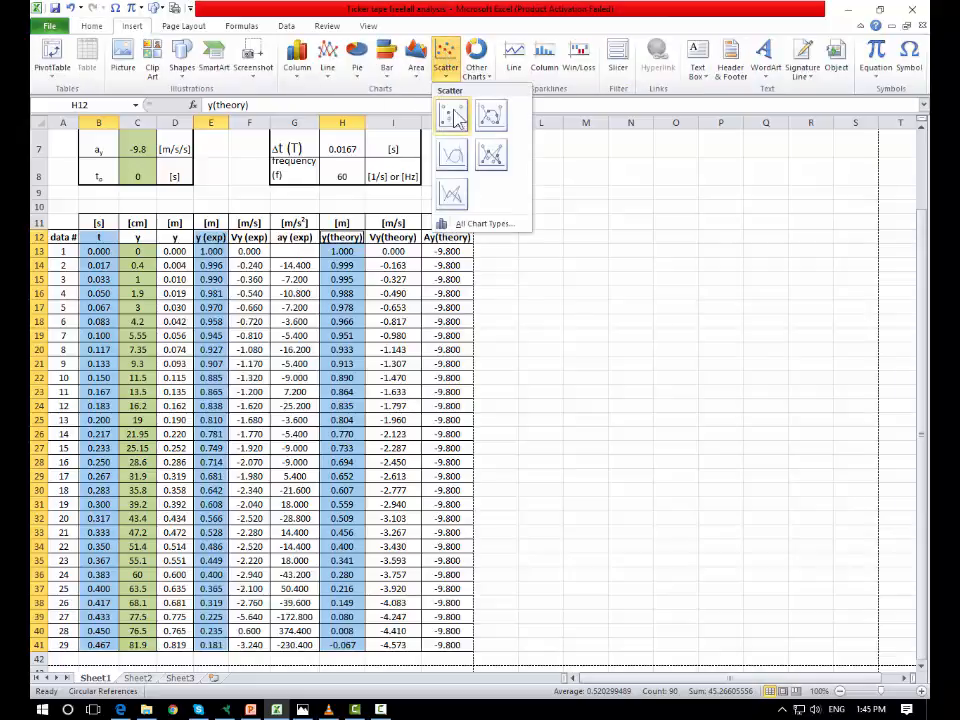
left_click(458, 120)
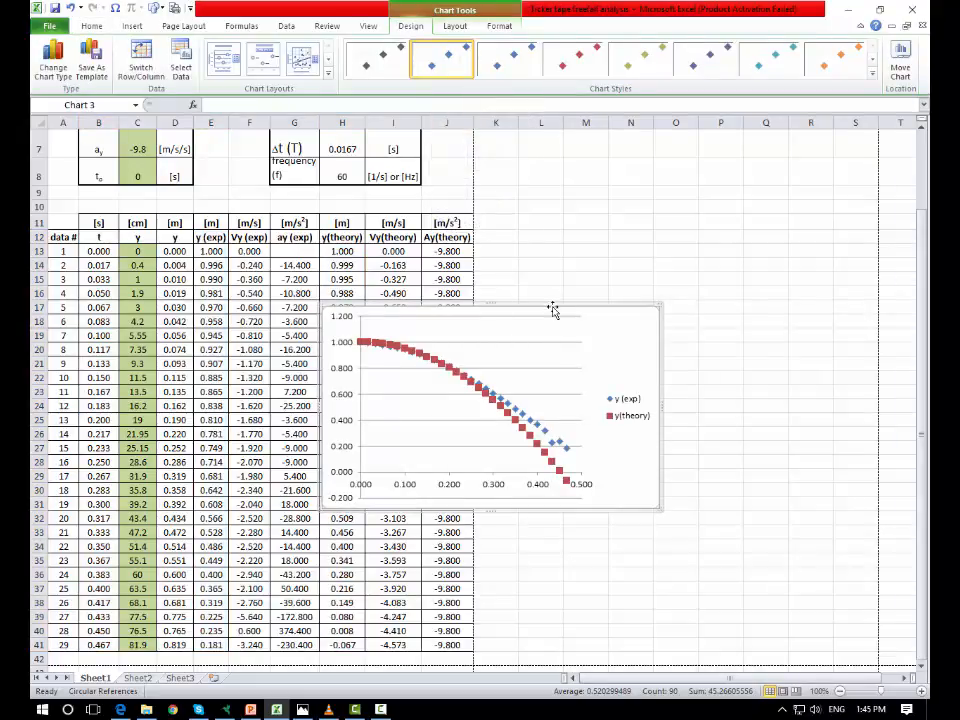
- Move the chart beside the data table and enlarge it to span about rows 9 to 35
left_click_drag(553, 310, 742, 168)
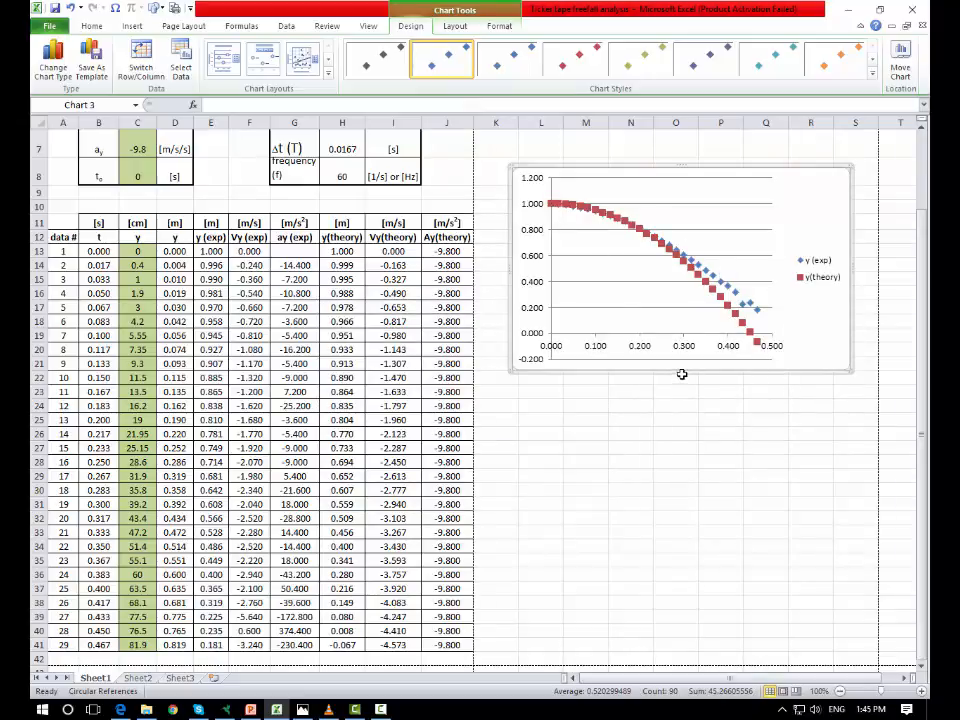
left_click_drag(681, 374, 677, 549)
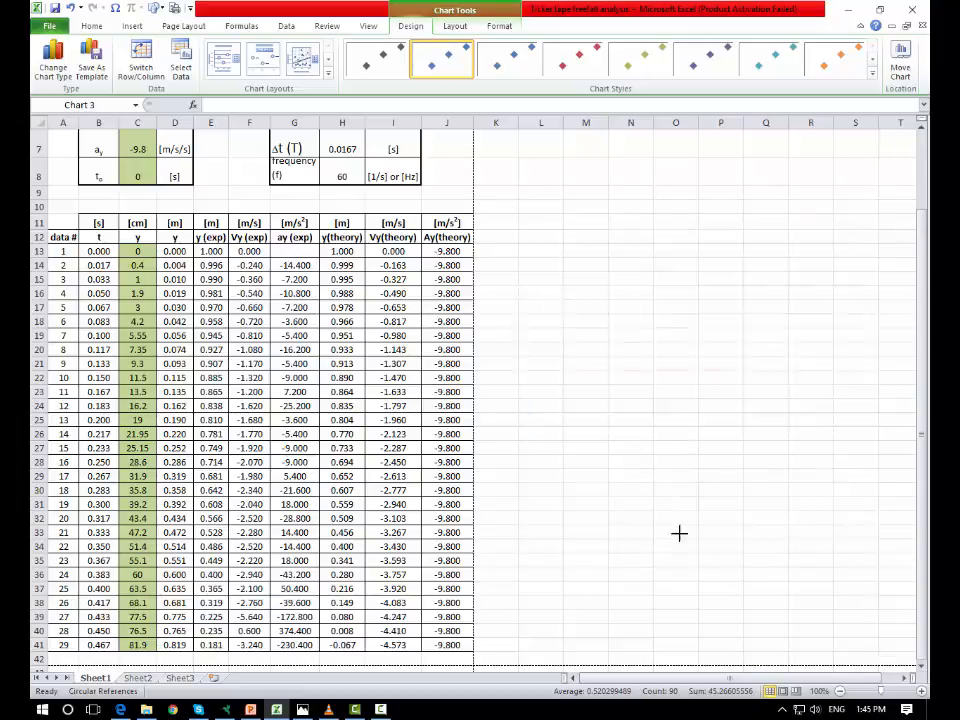
left_click_drag(681, 231, 681, 178)
left_click_drag(855, 368, 857, 366)
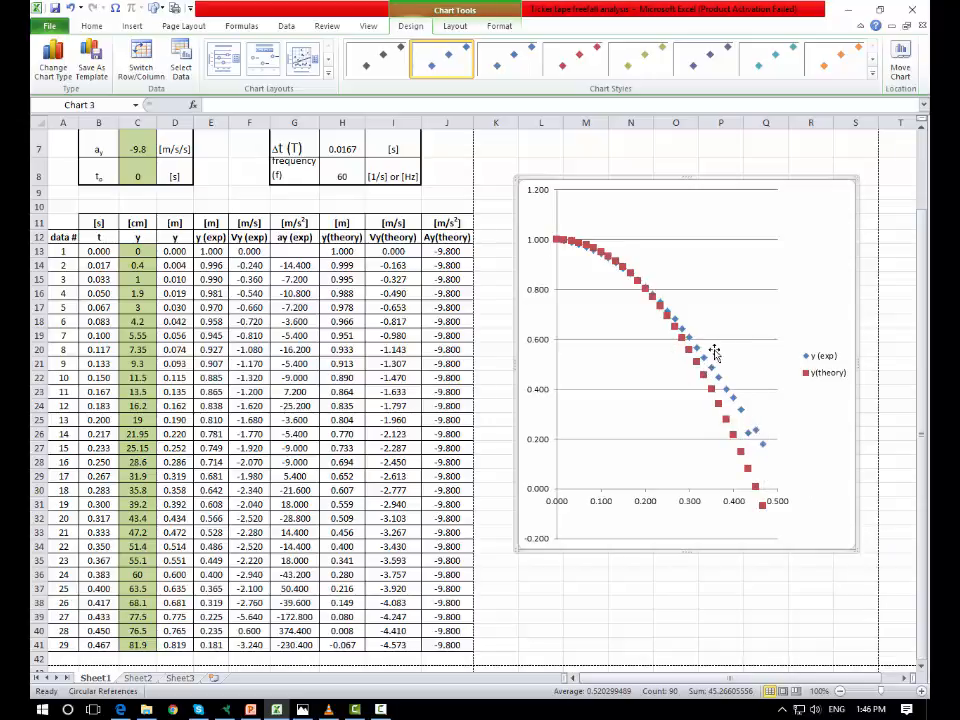
- Select the y(theory) data series and set its marker fill to standard red
left_click(720, 408)
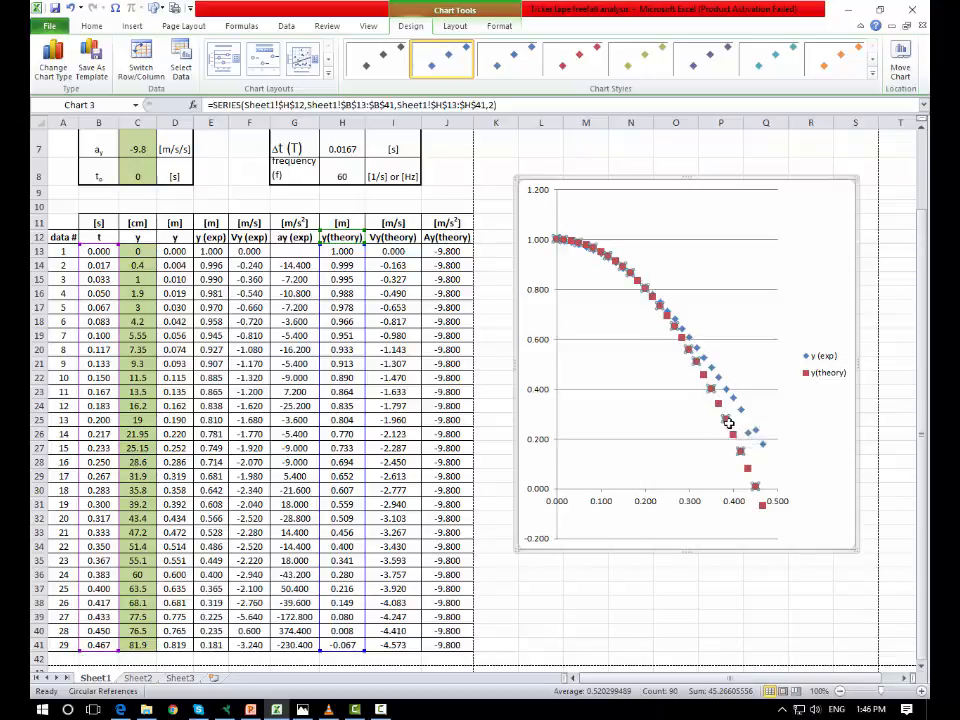
left_click(723, 308)
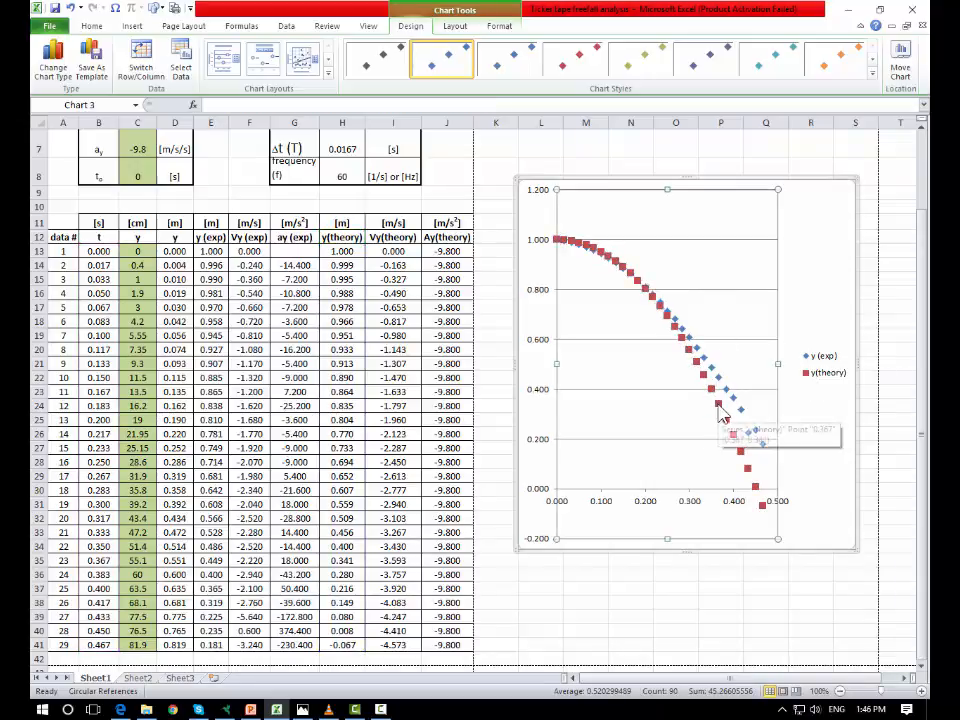
left_click(726, 403)
mouse_move(719, 414)
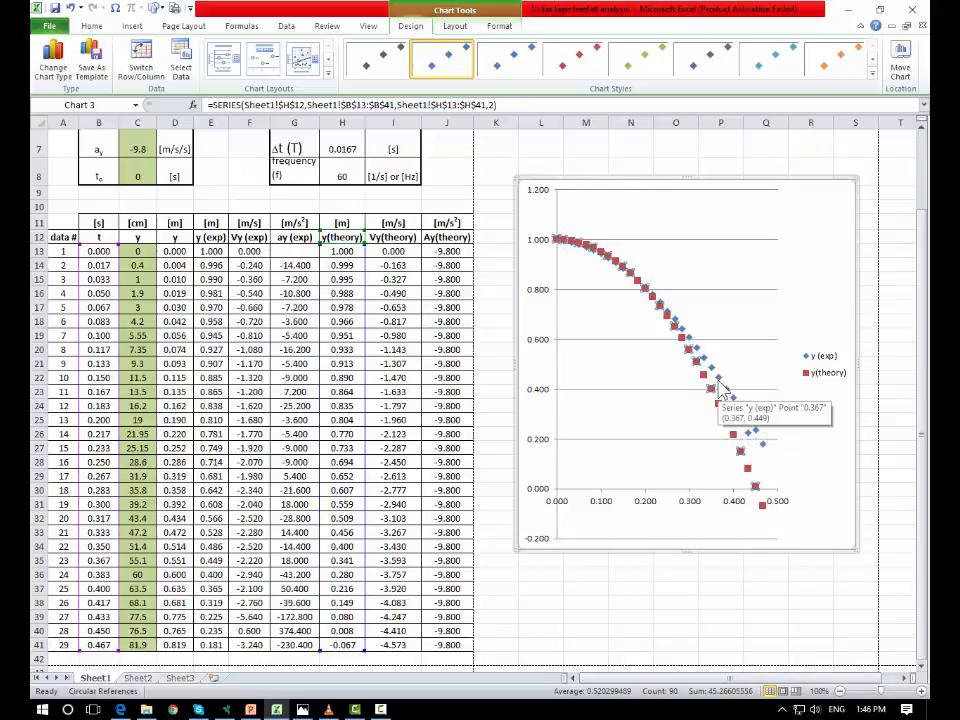
left_click(721, 390)
left_click(720, 416)
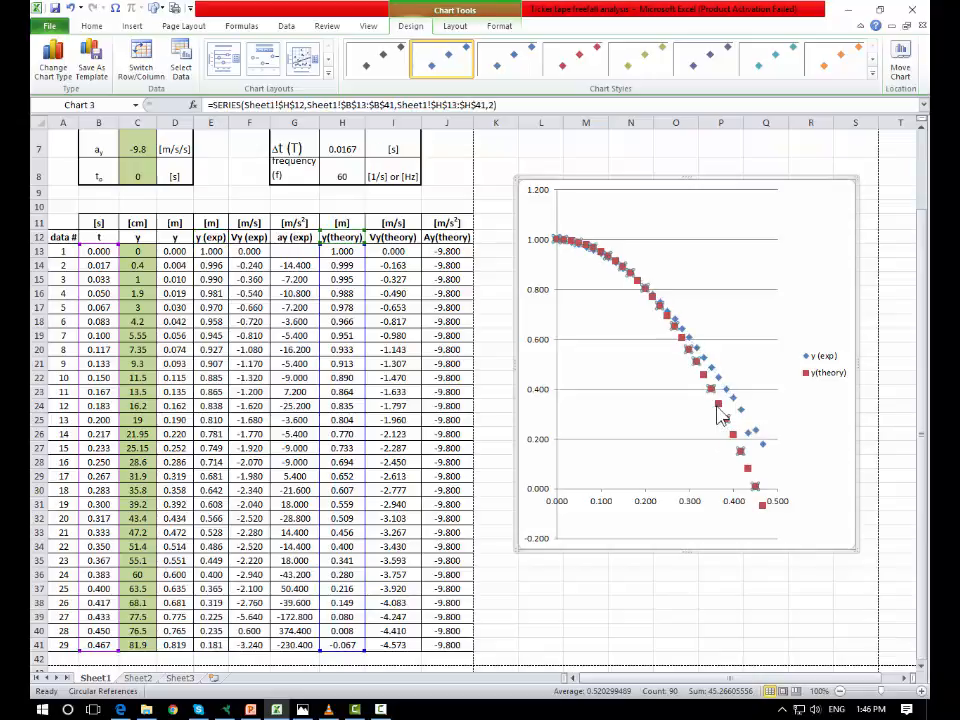
right_click(720, 416)
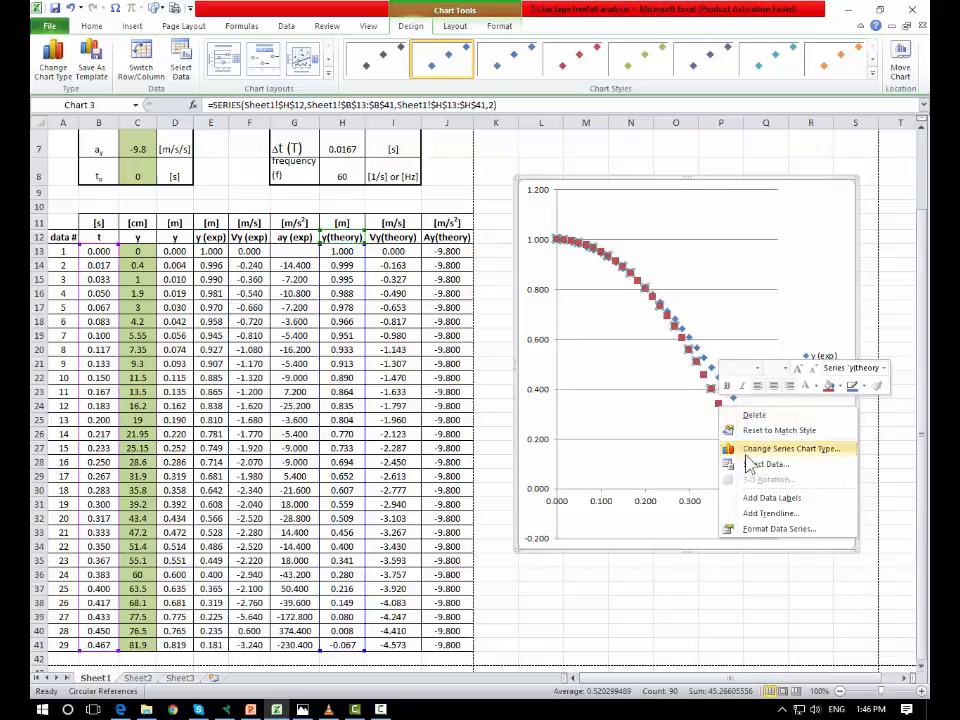
left_click(838, 387)
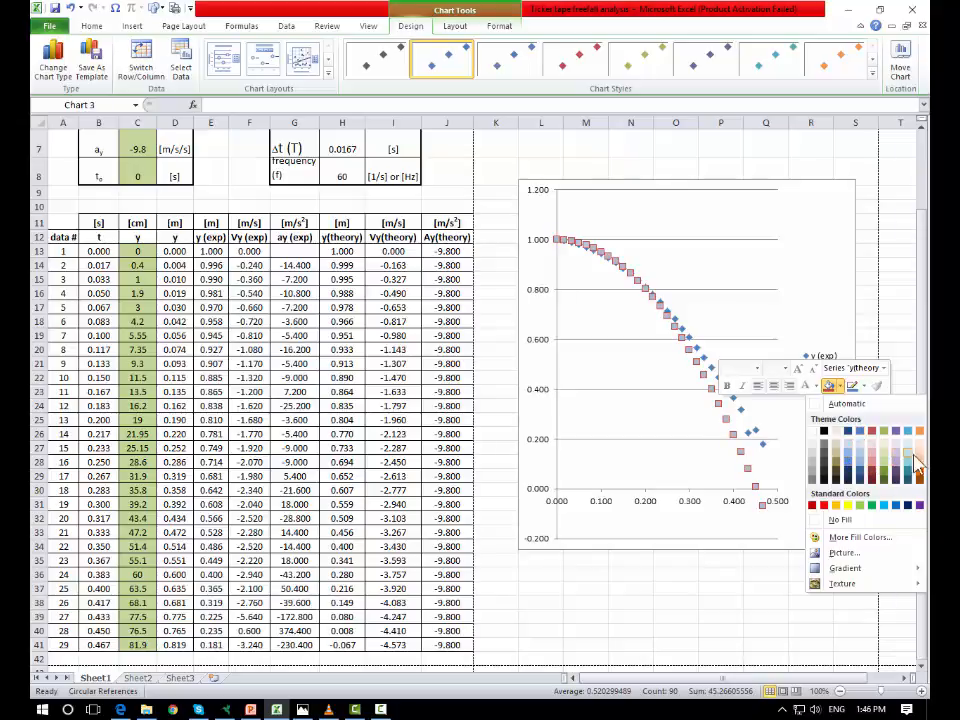
left_click(823, 506)
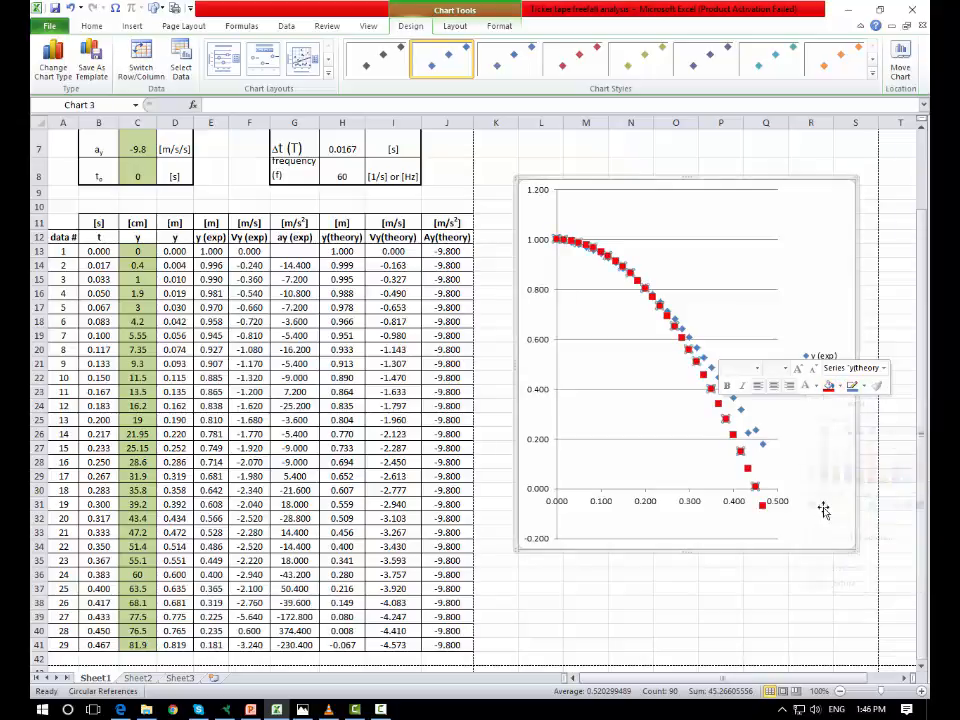
- Change the y(theory) series markers to a built-in circle marker type
right_click(688, 348)
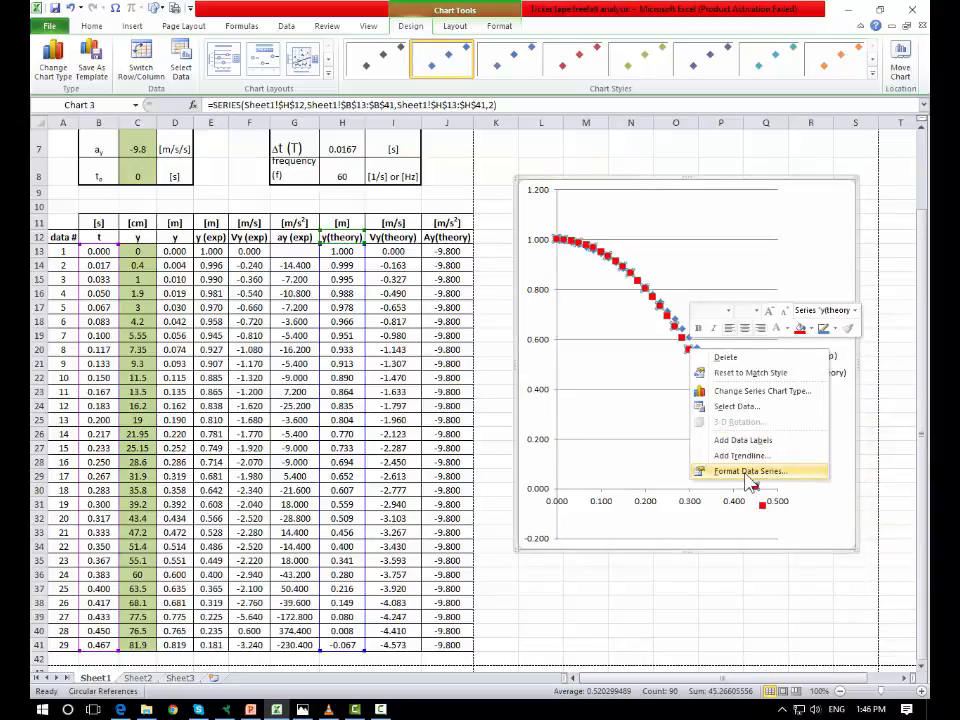
left_click(748, 479)
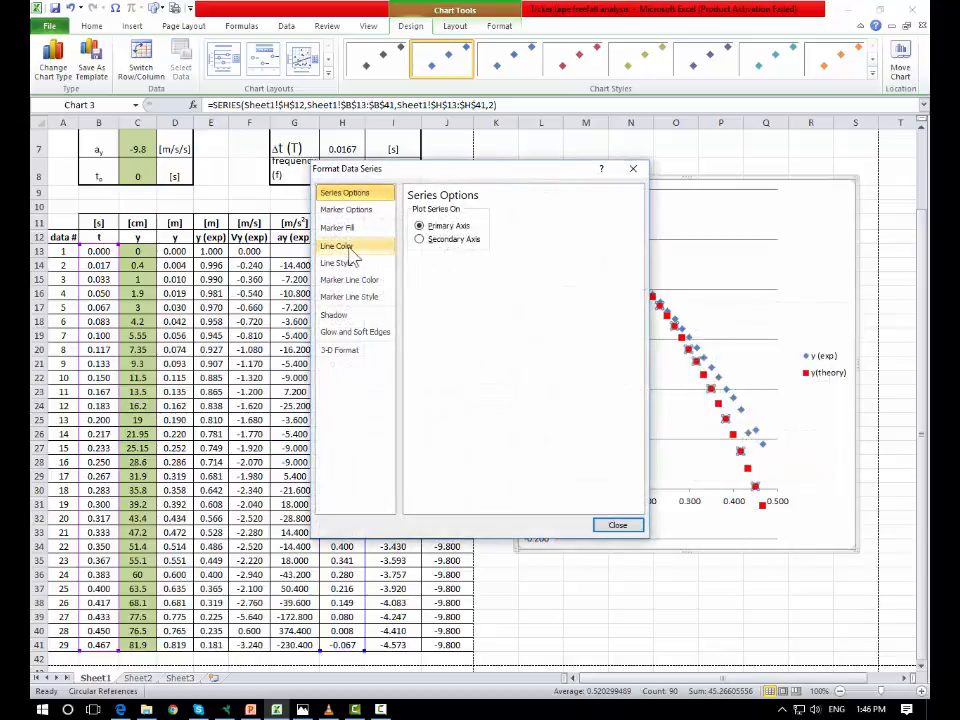
left_click(352, 211)
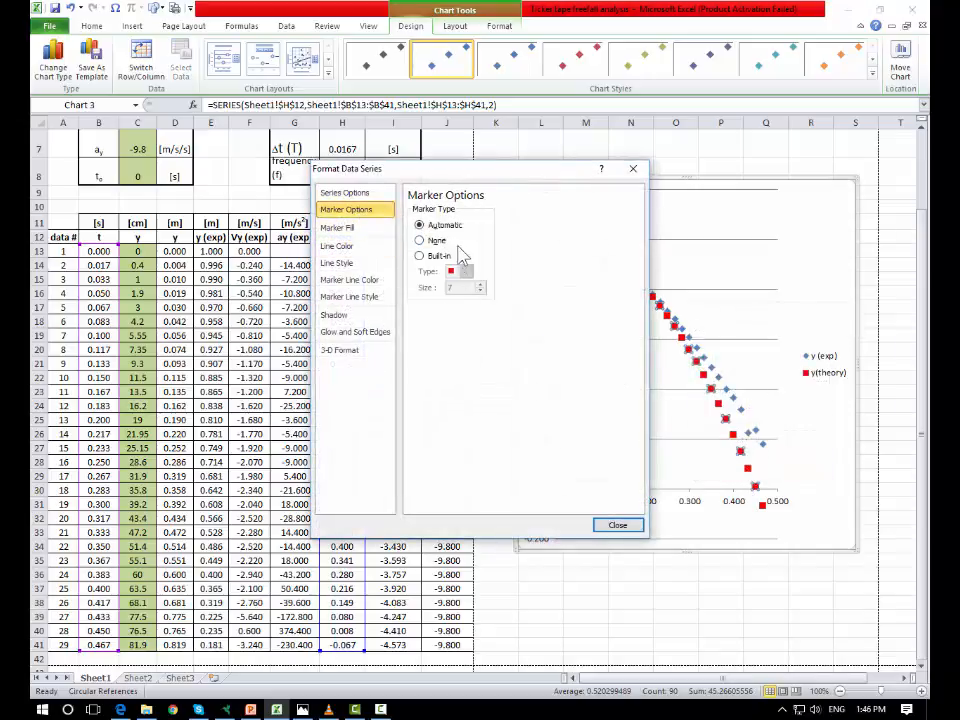
left_click(420, 256)
left_click(465, 271)
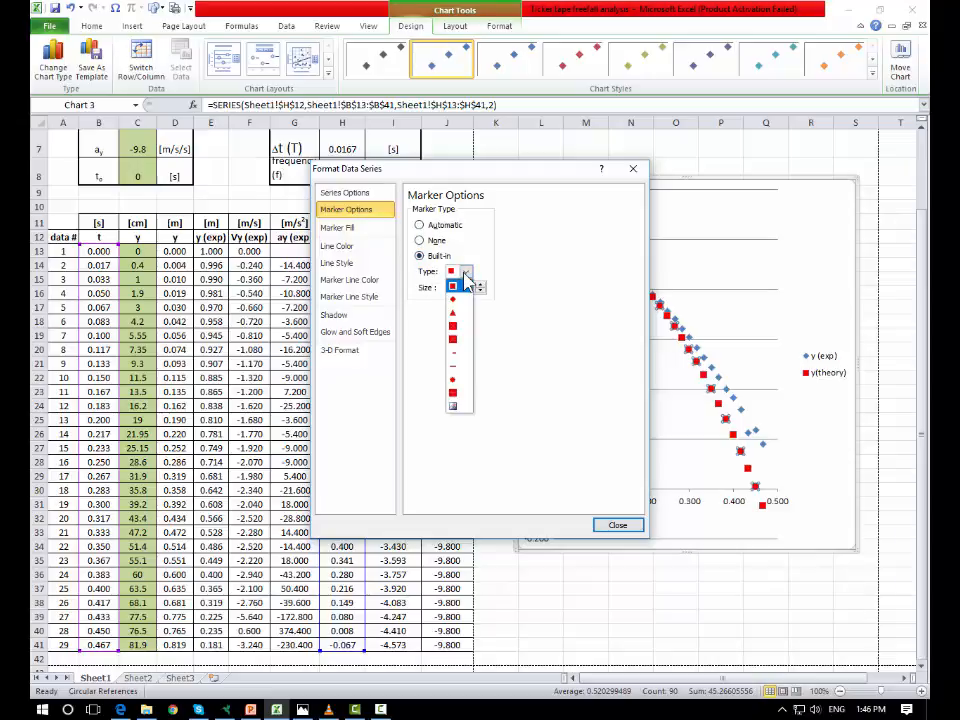
left_click(456, 381)
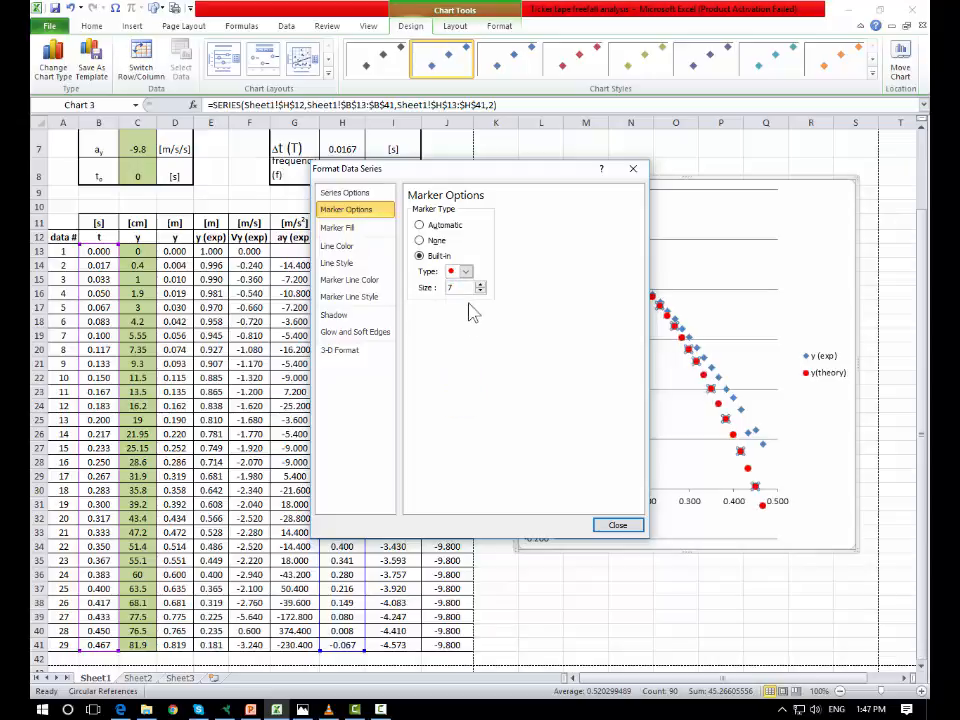
left_click(345, 229)
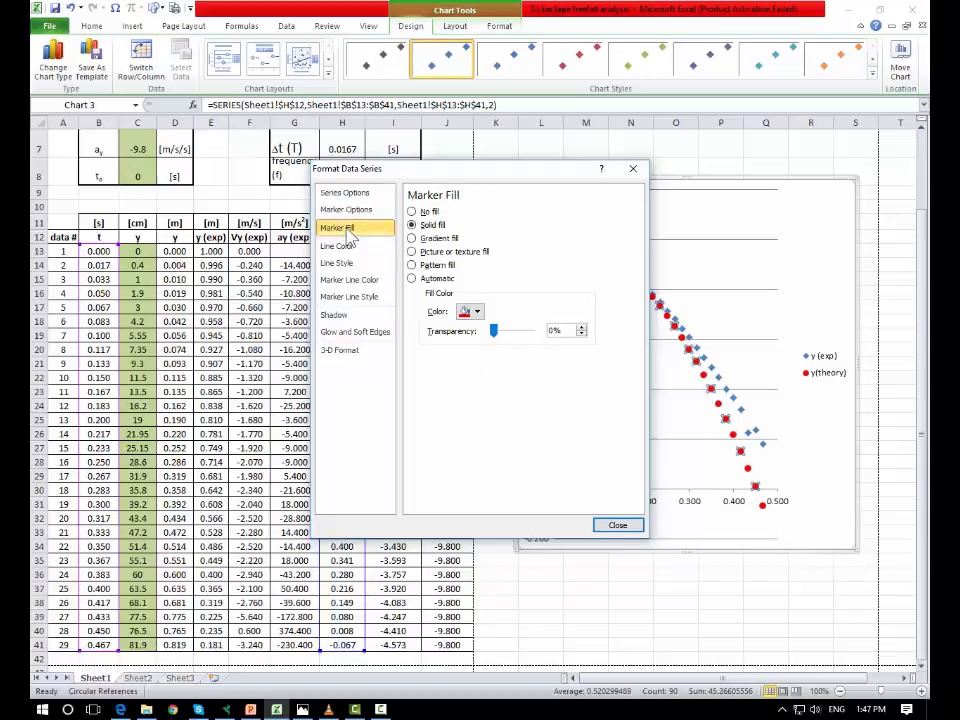
- Try connecting the y(theory) markers with a solid line, and undo that line
left_click(340, 246)
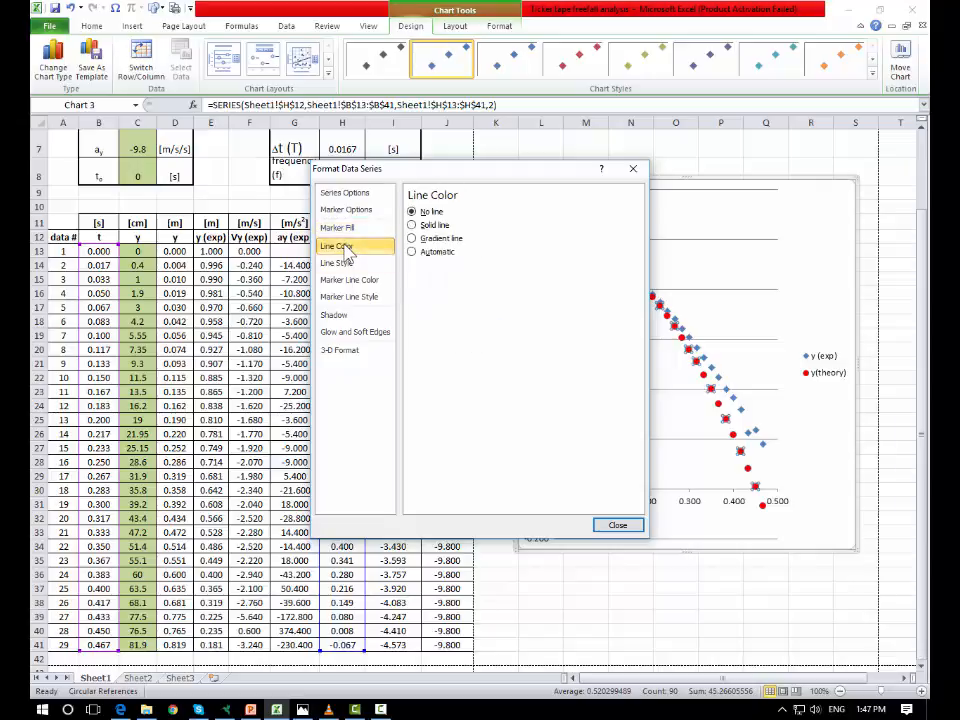
left_click(435, 226)
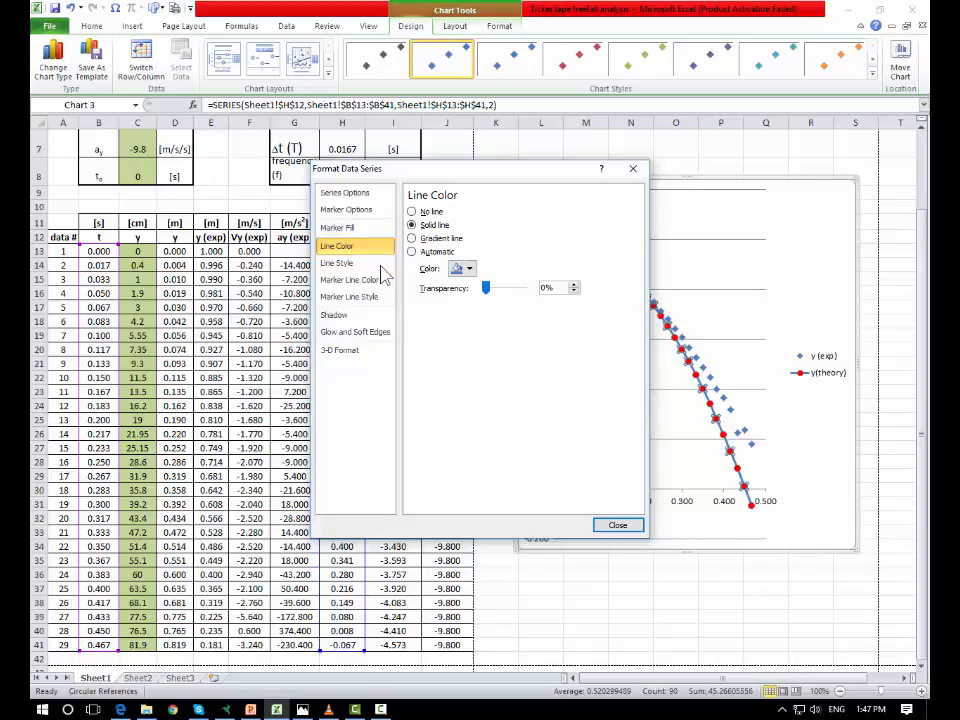
left_click(626, 526)
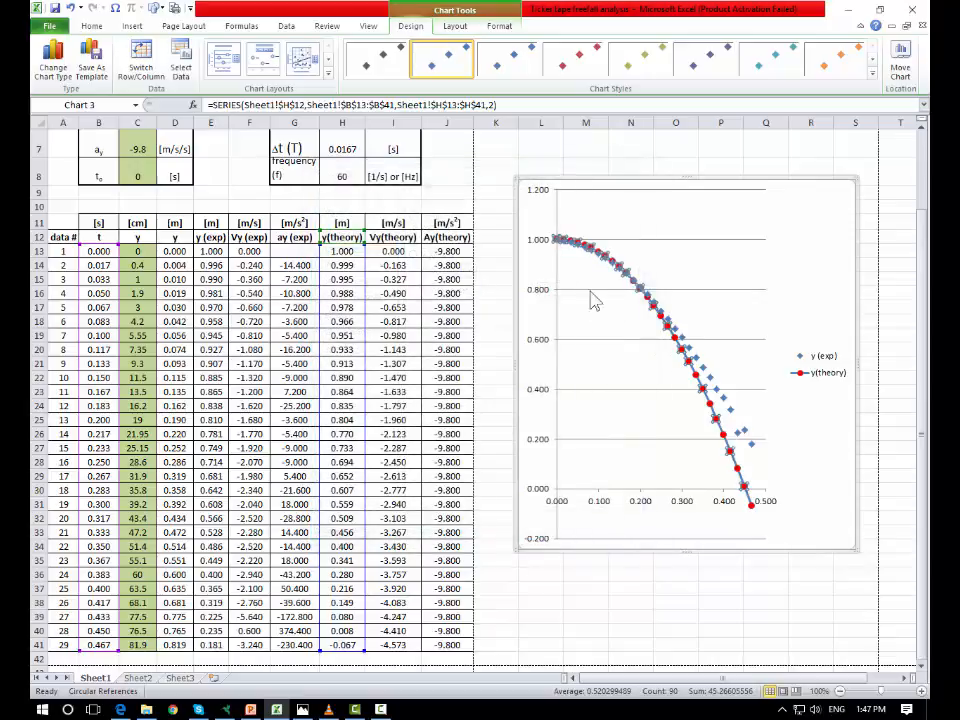
left_click(771, 458)
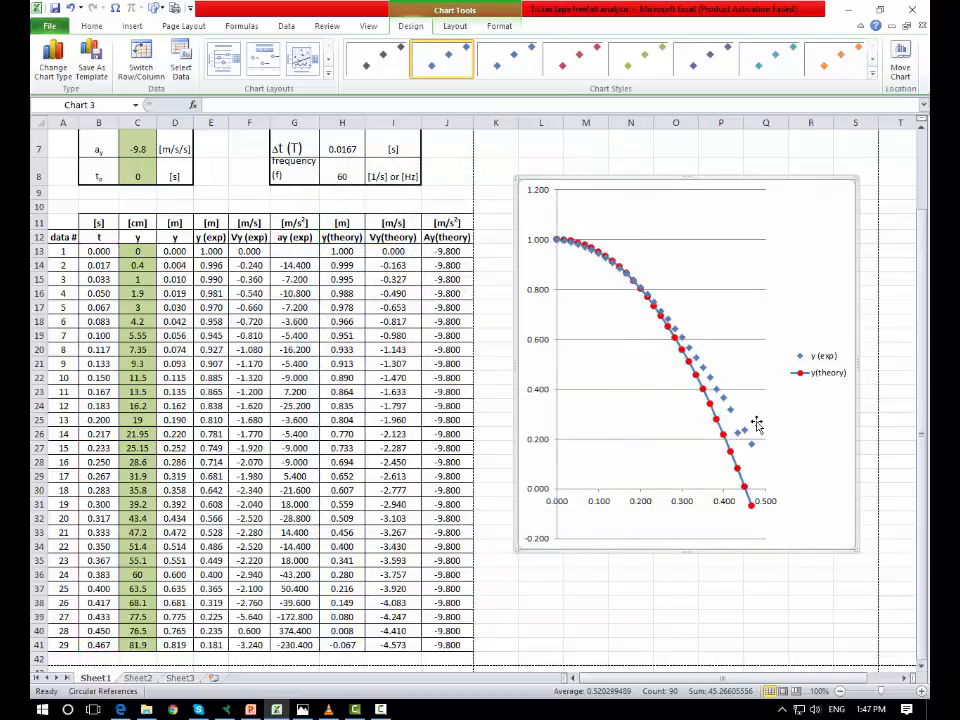
left_click(690, 350)
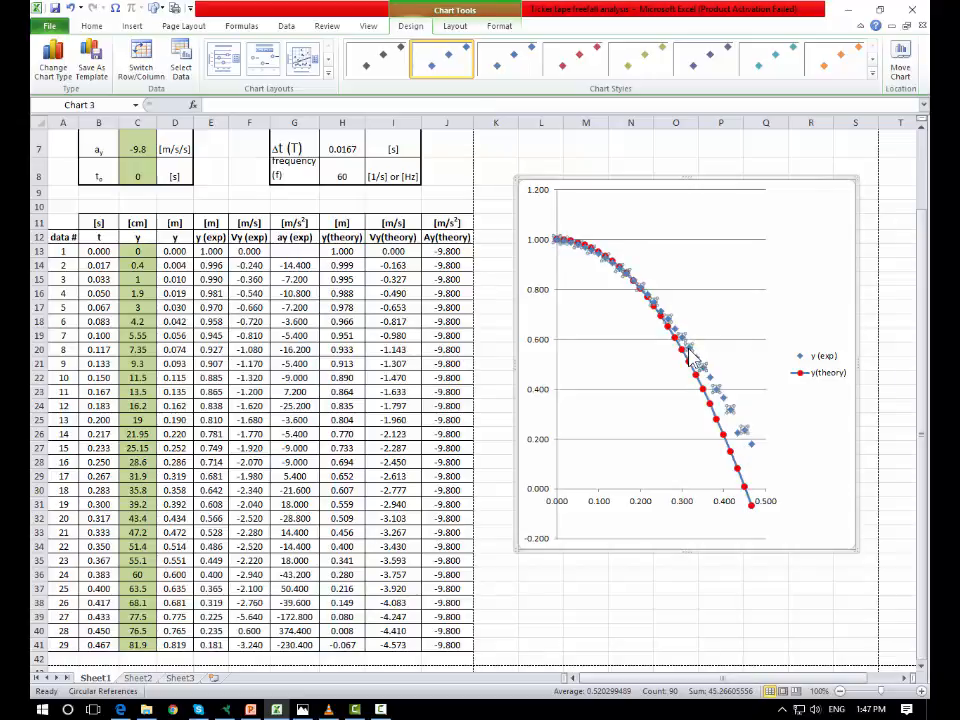
left_click(64, 8)
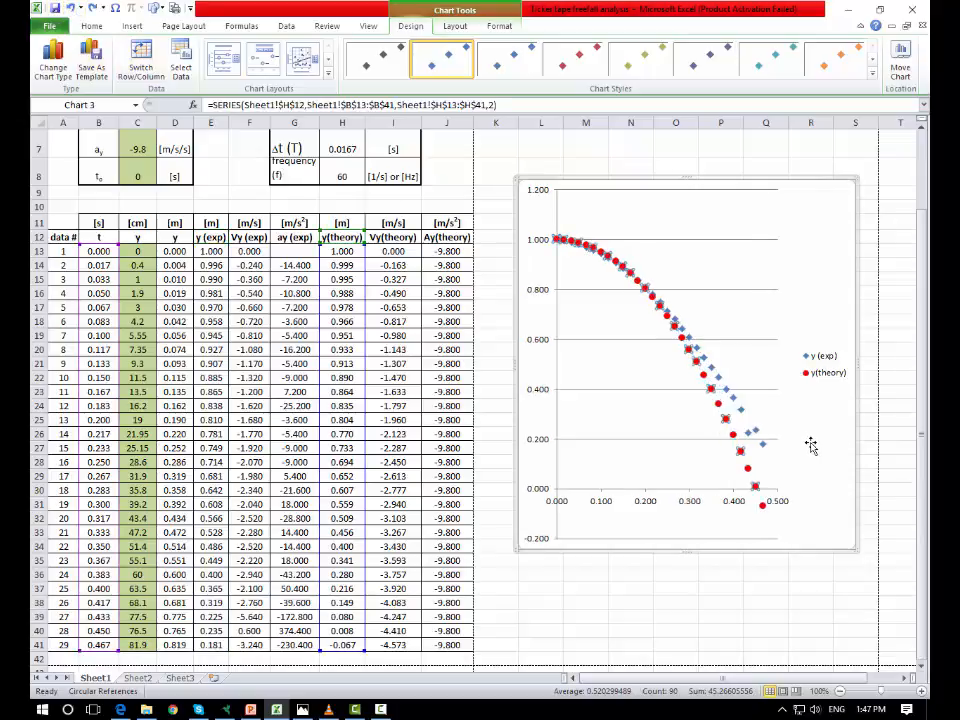
- Move the legend to the top of the plot area and widen the plot area to the chart's right edge
left_click(706, 411)
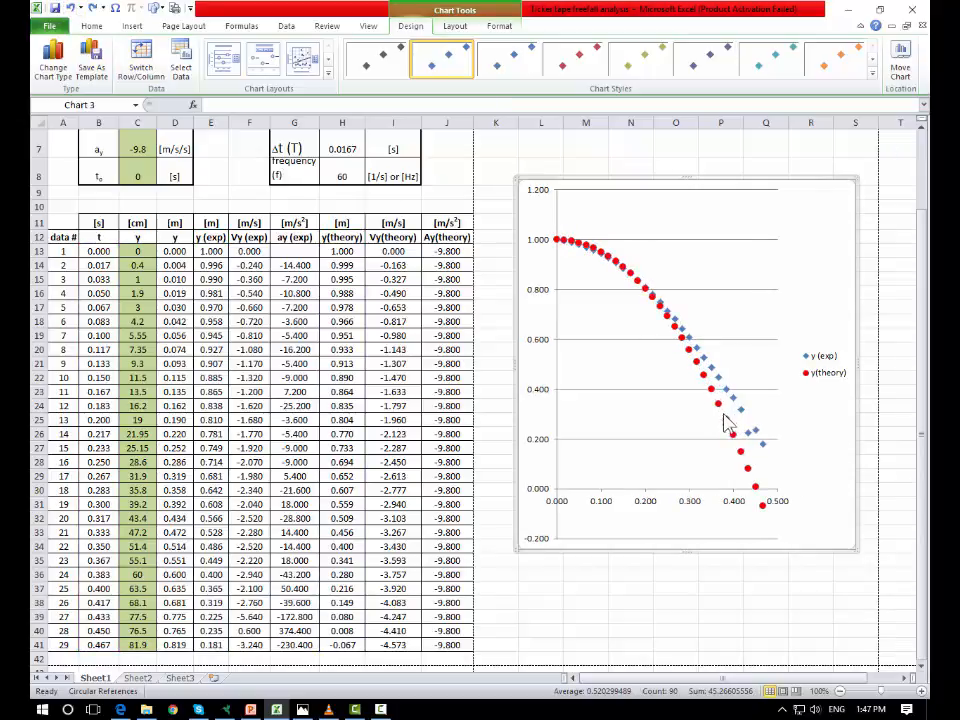
right_click(727, 420)
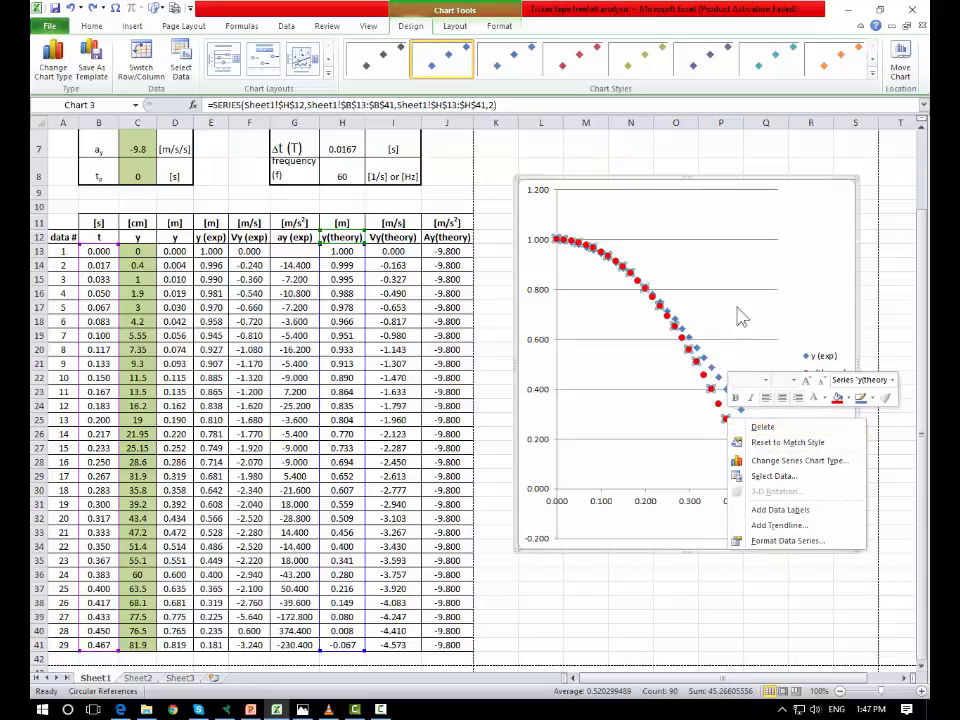
left_click(768, 255)
left_click(815, 365)
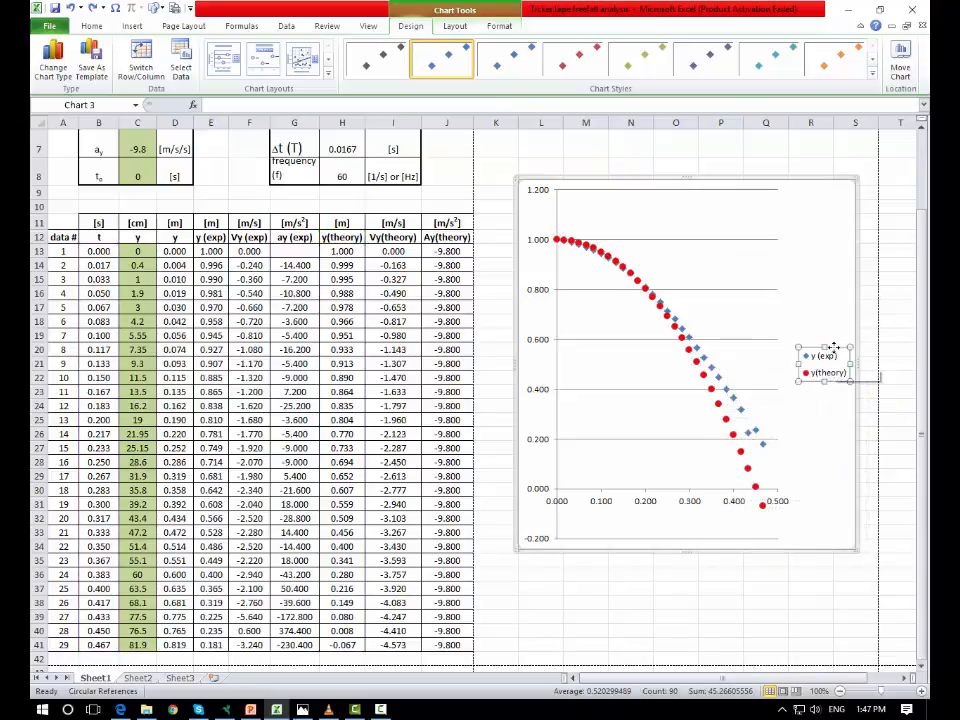
left_click_drag(833, 347, 687, 202)
left_click(759, 285)
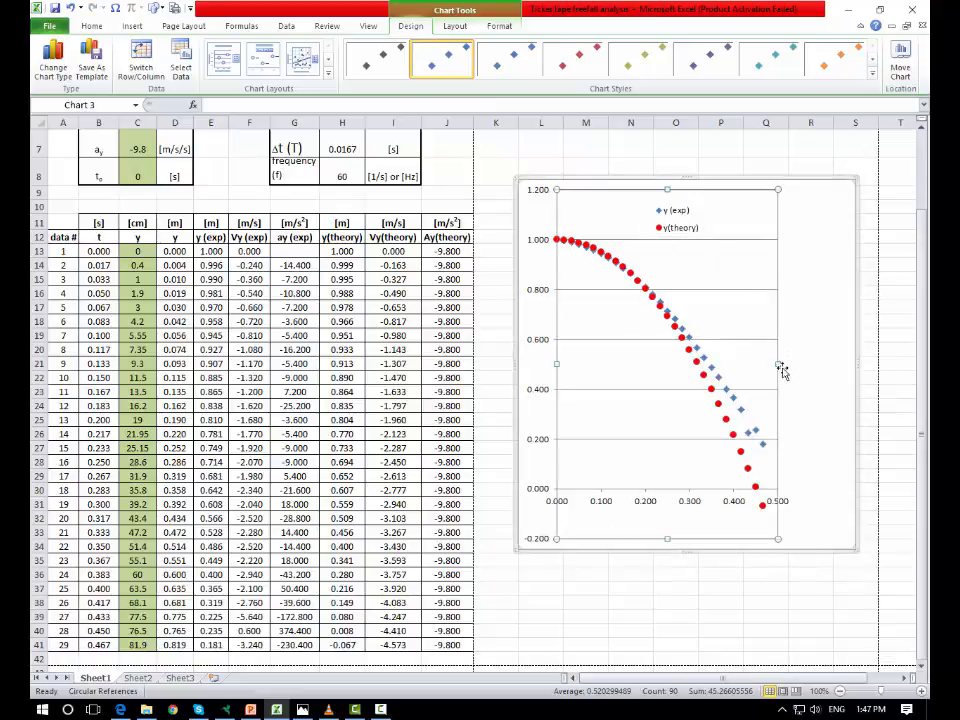
left_click_drag(782, 370, 837, 369)
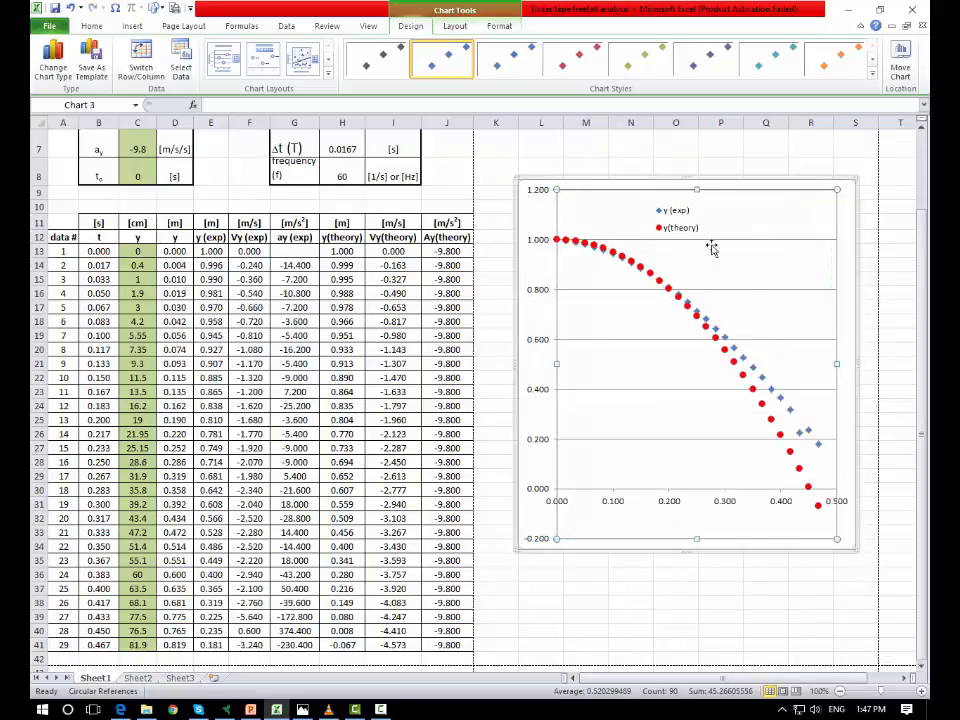
- Apply Layout 1 to the combined chart to add chart and axis titles
left_click(680, 228)
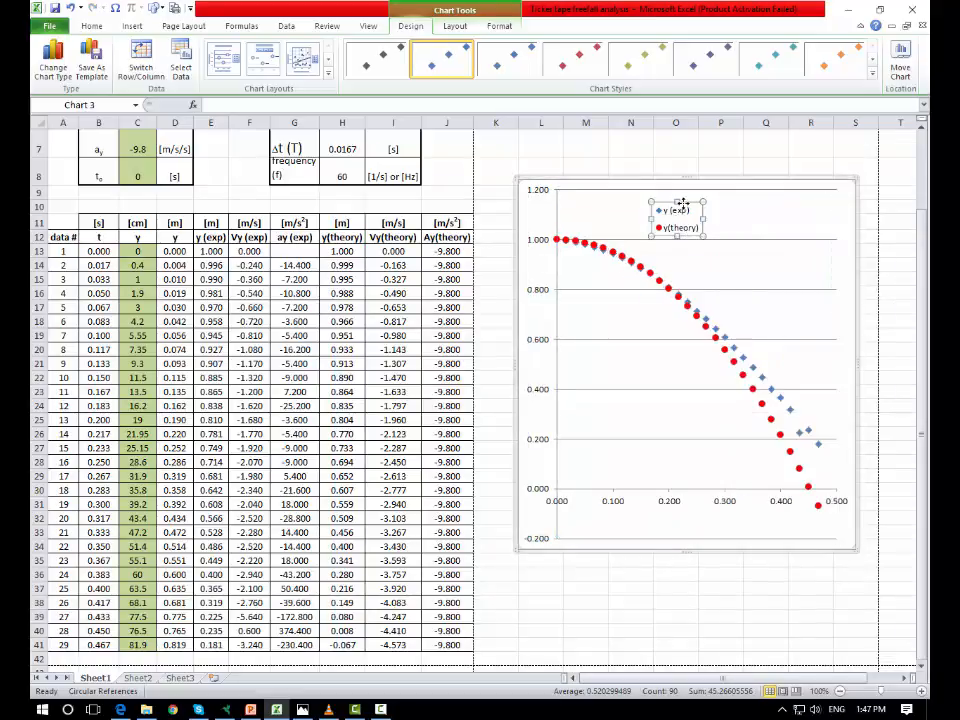
left_click(224, 60)
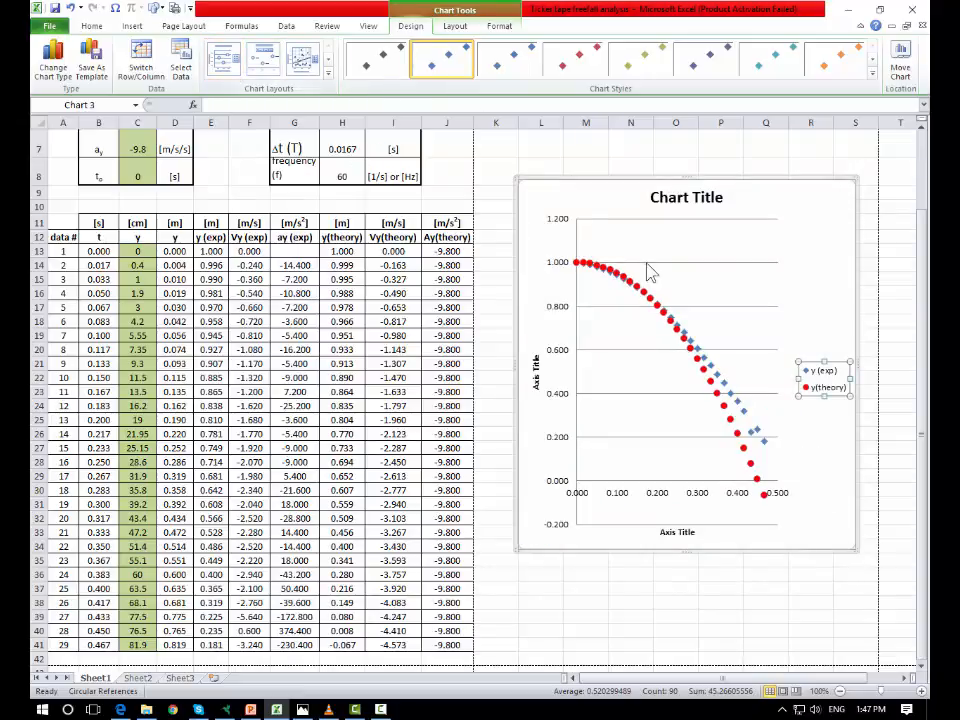
- Reposition the legend near the top of the plot and stretch the plot area to the chart's right edge
left_click_drag(841, 362, 655, 232)
left_click(820, 372)
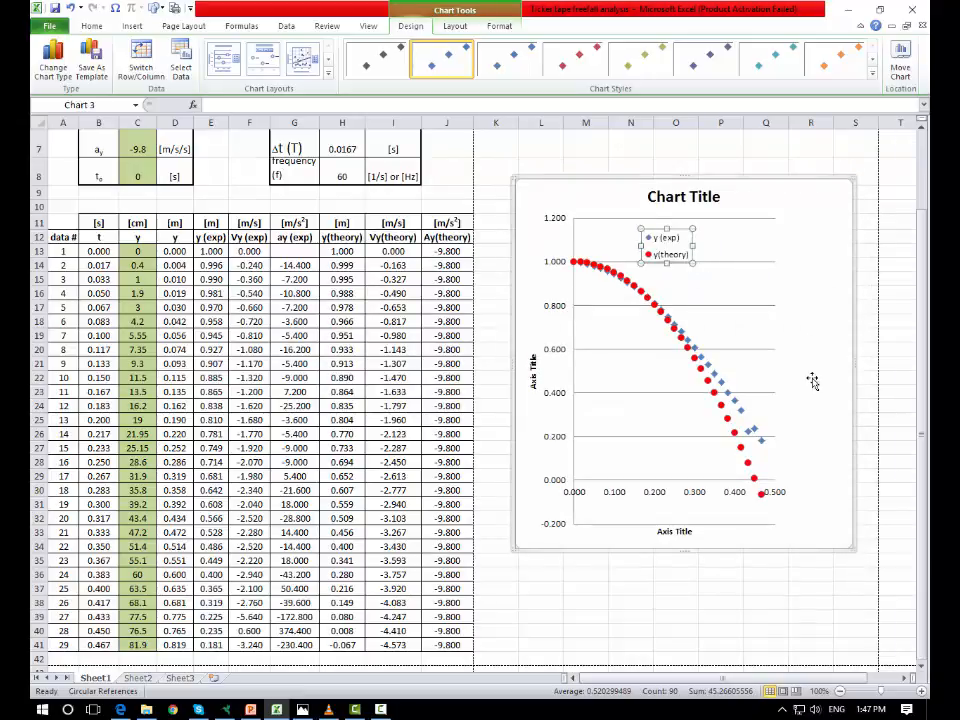
left_click(771, 316)
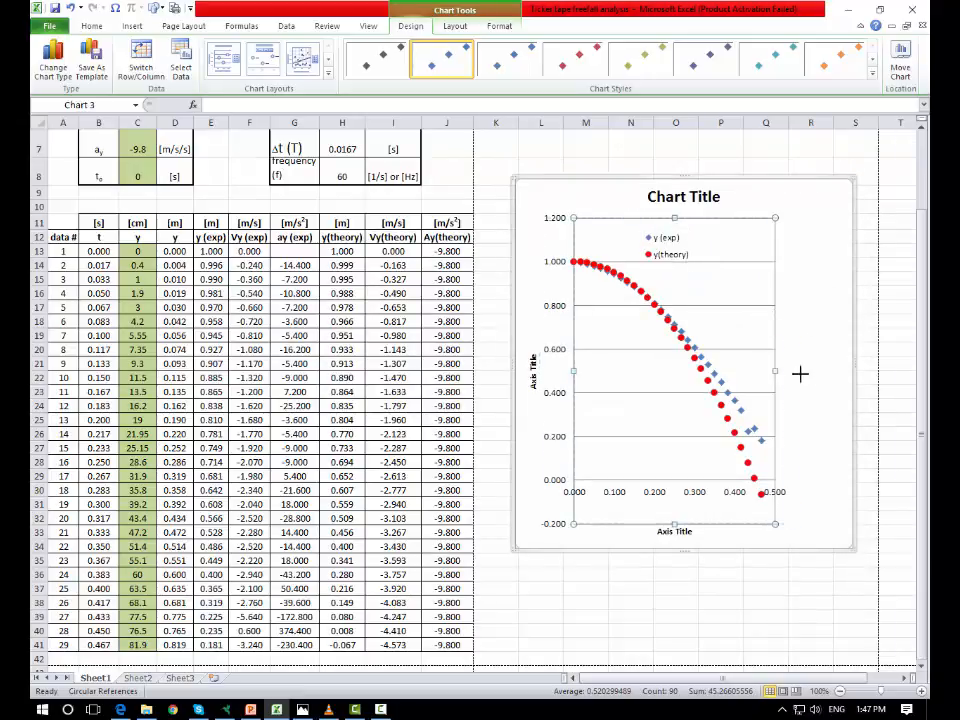
left_click_drag(775, 371, 836, 374)
- Resize the legend into a wide, short horizontal strip across the top of the plot area
left_click(681, 257)
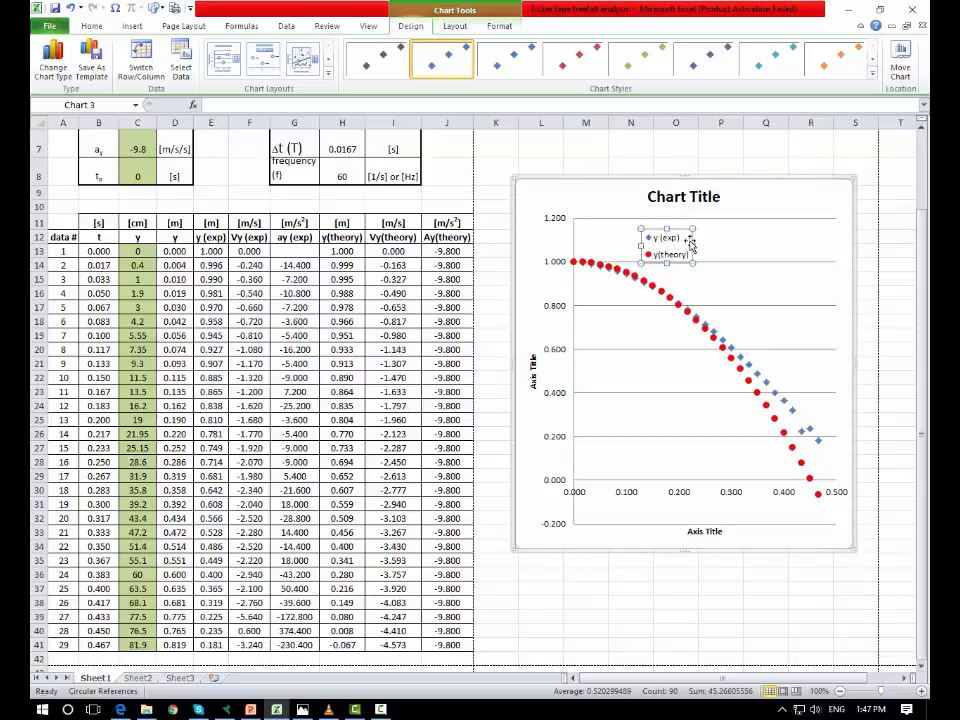
left_click_drag(692, 245, 787, 246)
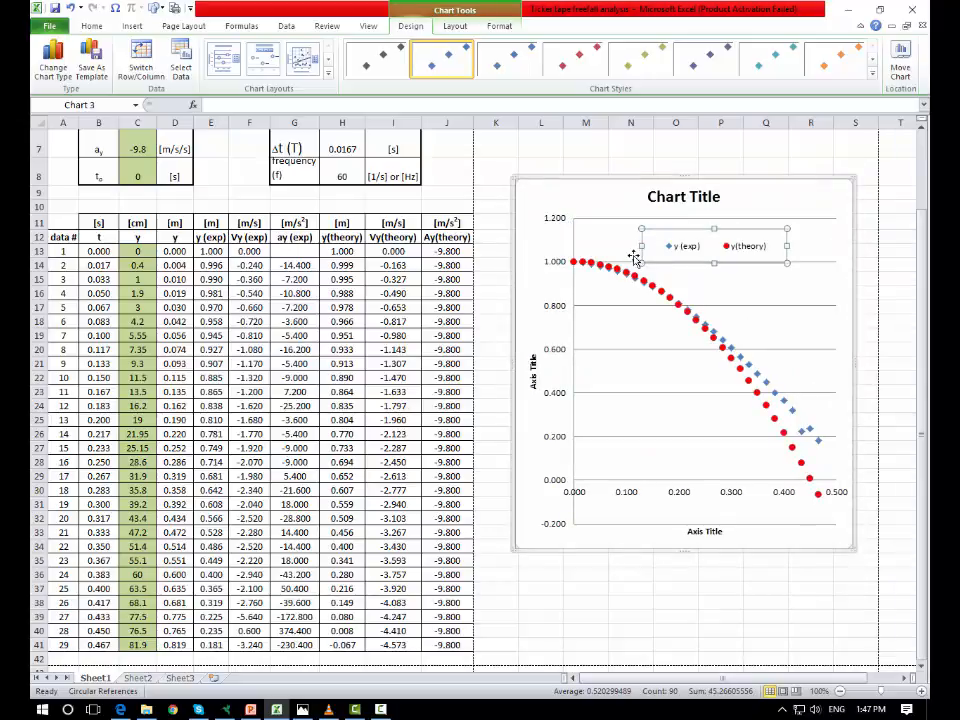
left_click_drag(641, 246, 606, 246)
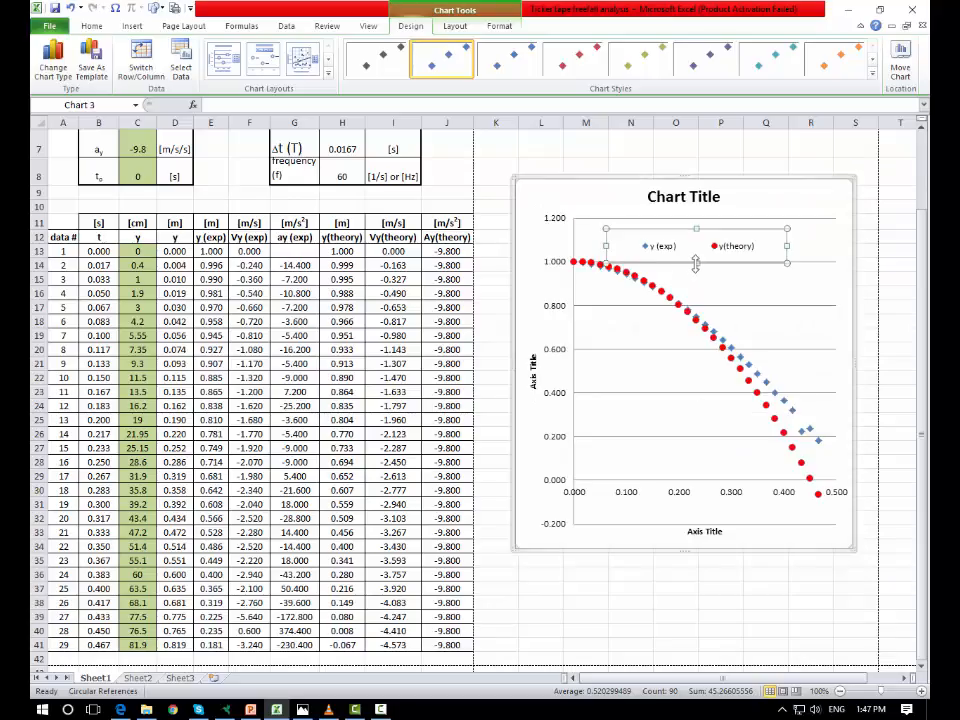
left_click_drag(696, 262, 696, 251)
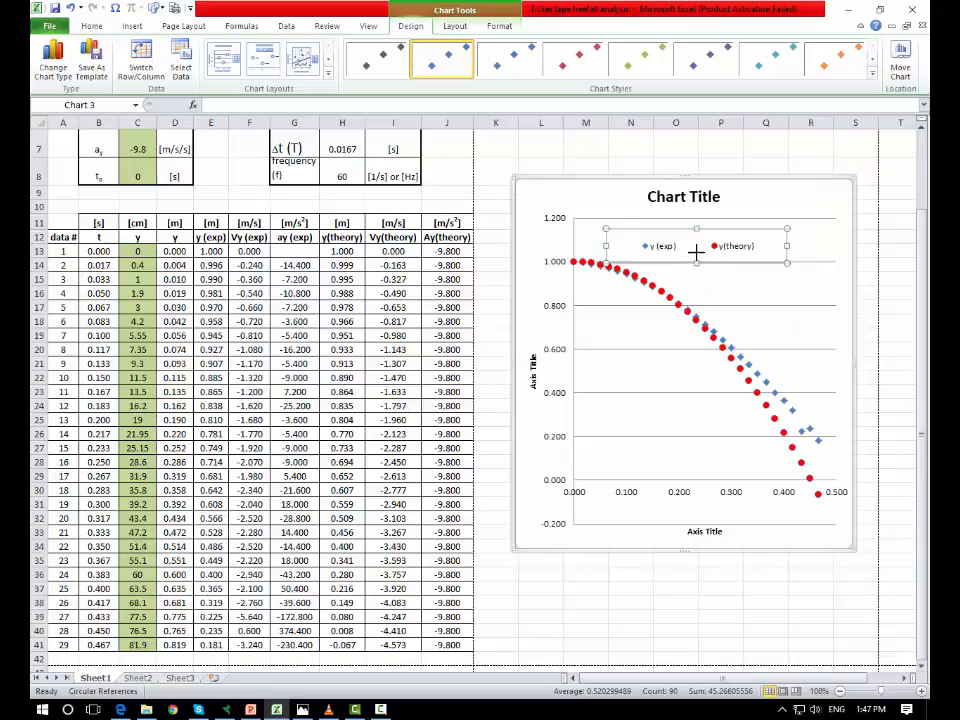
left_click(789, 210)
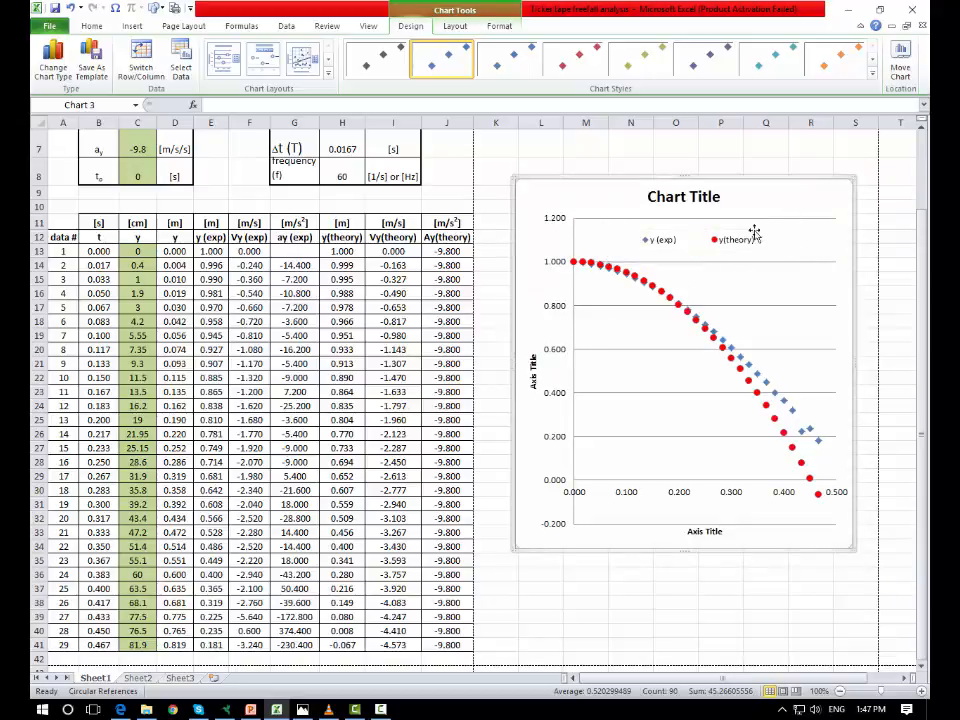
right_click(630, 491)
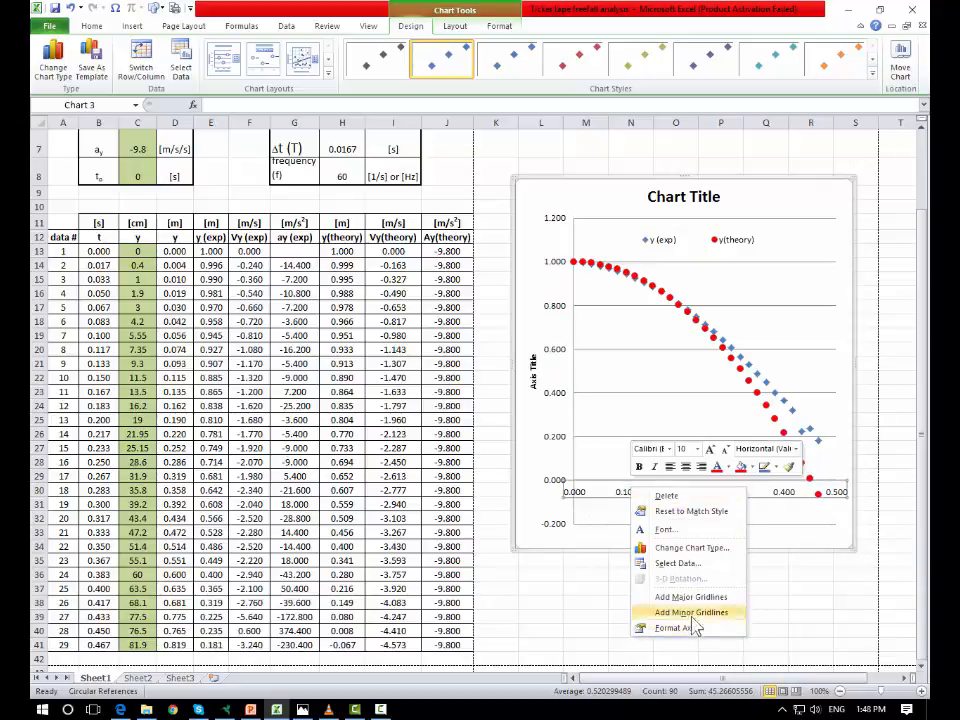
left_click(556, 445)
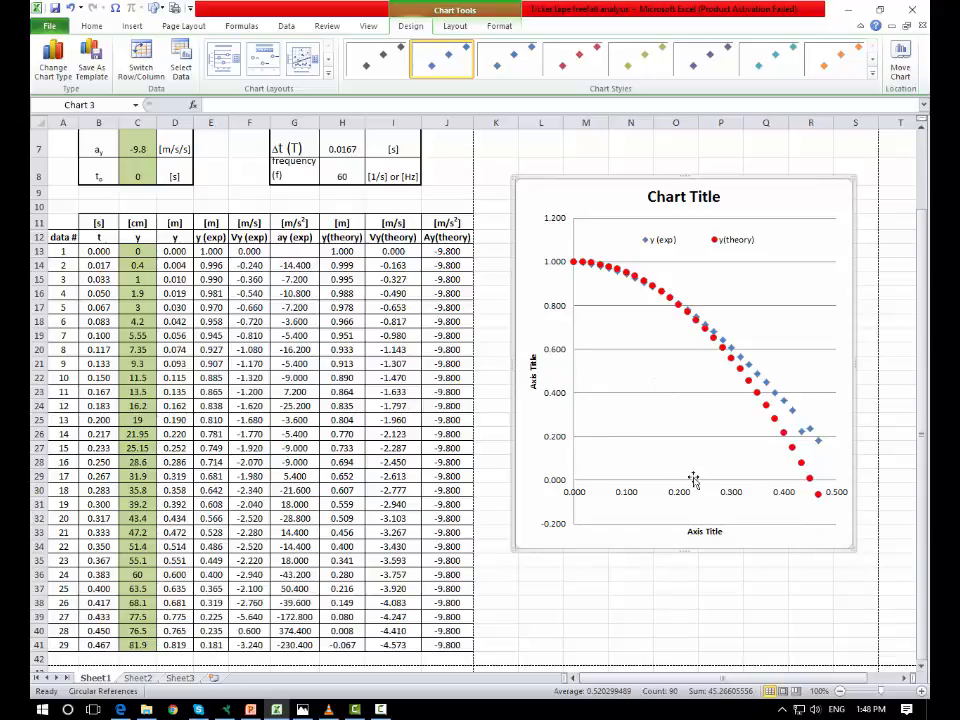
- Select the t, y (exp), Vy (exp) and ay (exp) columns and insert a markers-only scatter chart
left_click(693, 588)
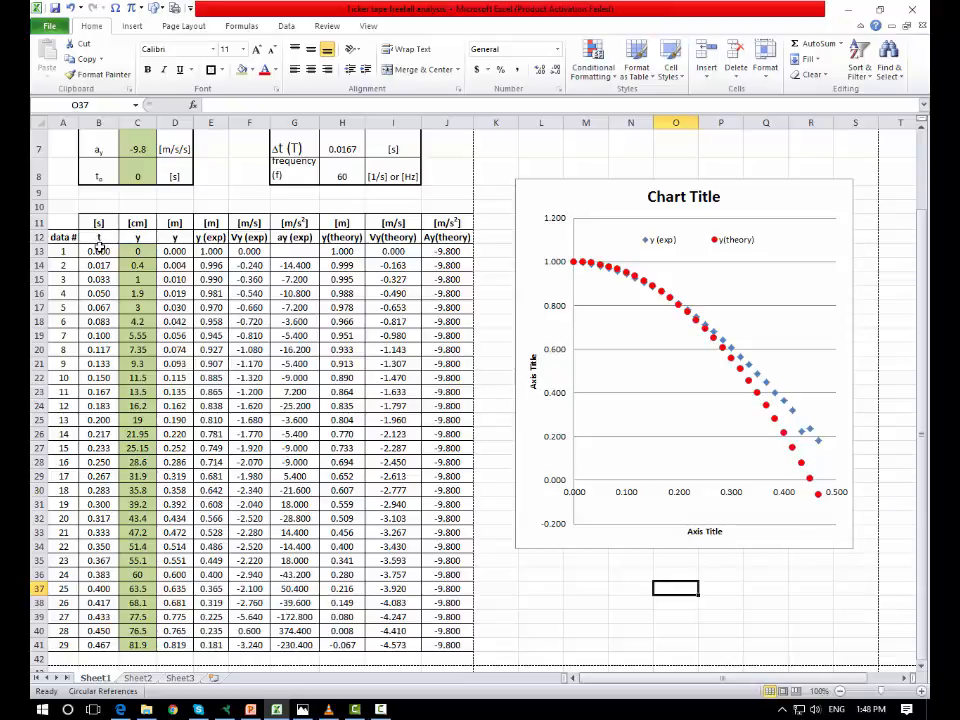
left_click_drag(99, 237, 92, 643)
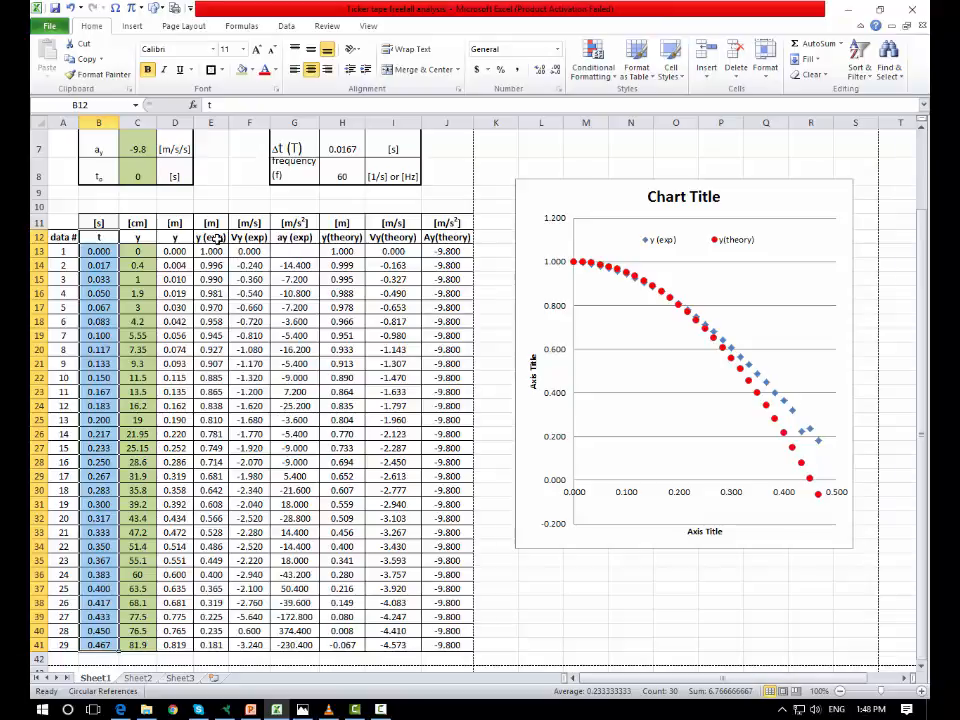
left_click_drag(215, 238, 213, 645)
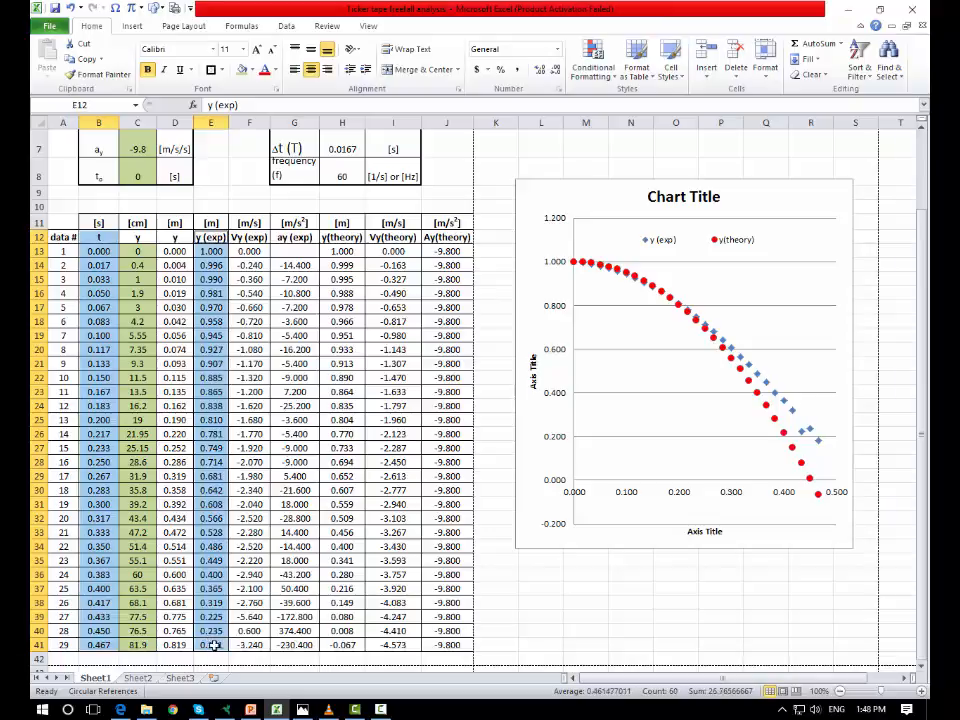
left_click_drag(255, 237, 311, 645)
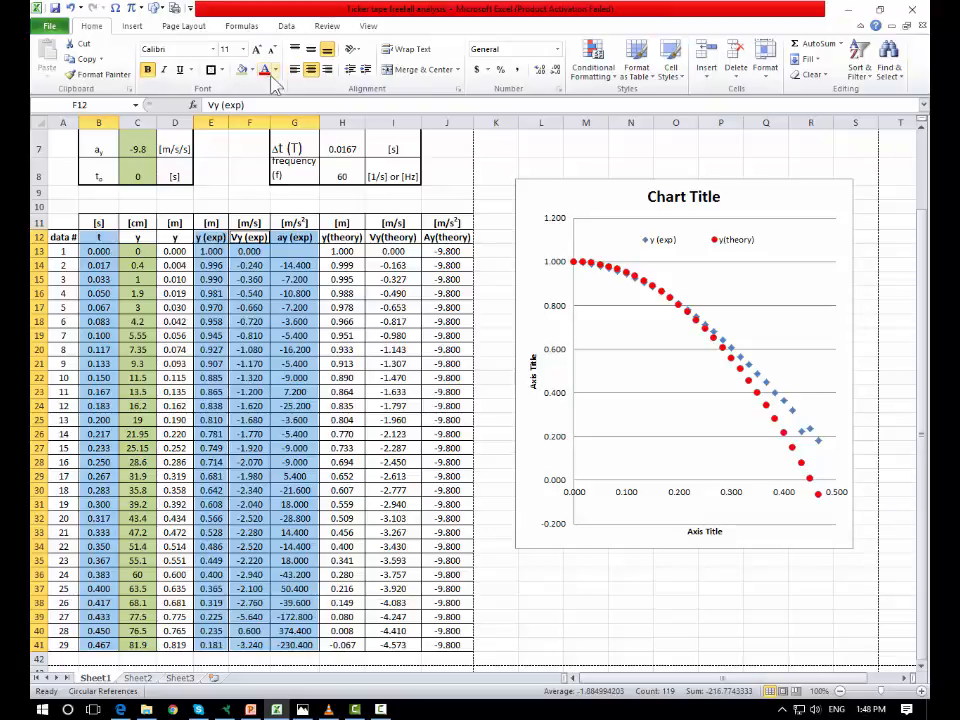
left_click(132, 26)
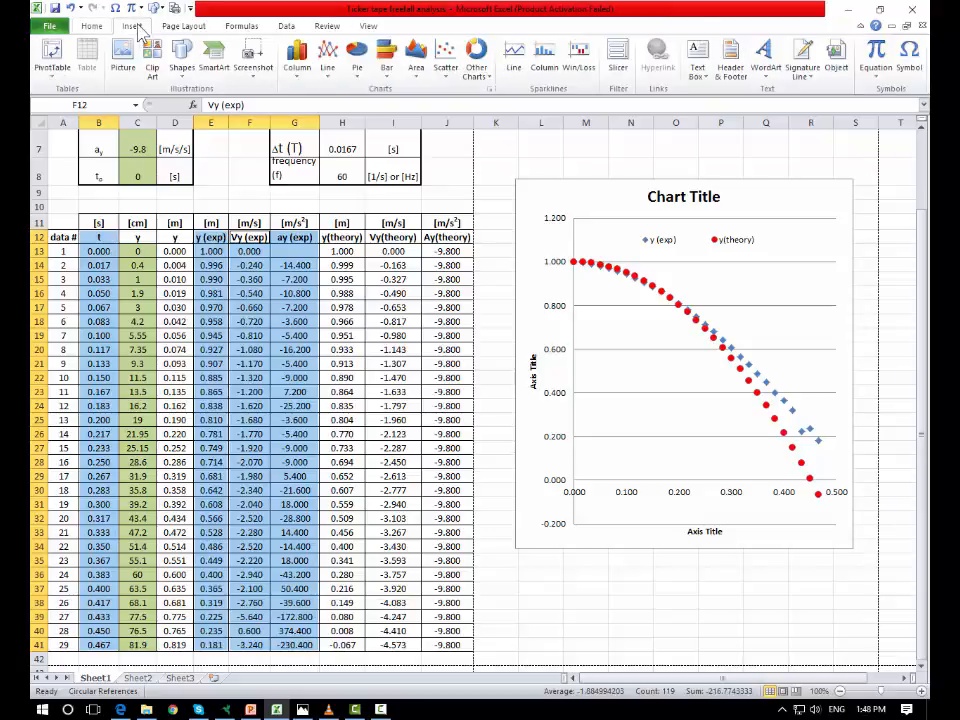
left_click(446, 57)
left_click(452, 117)
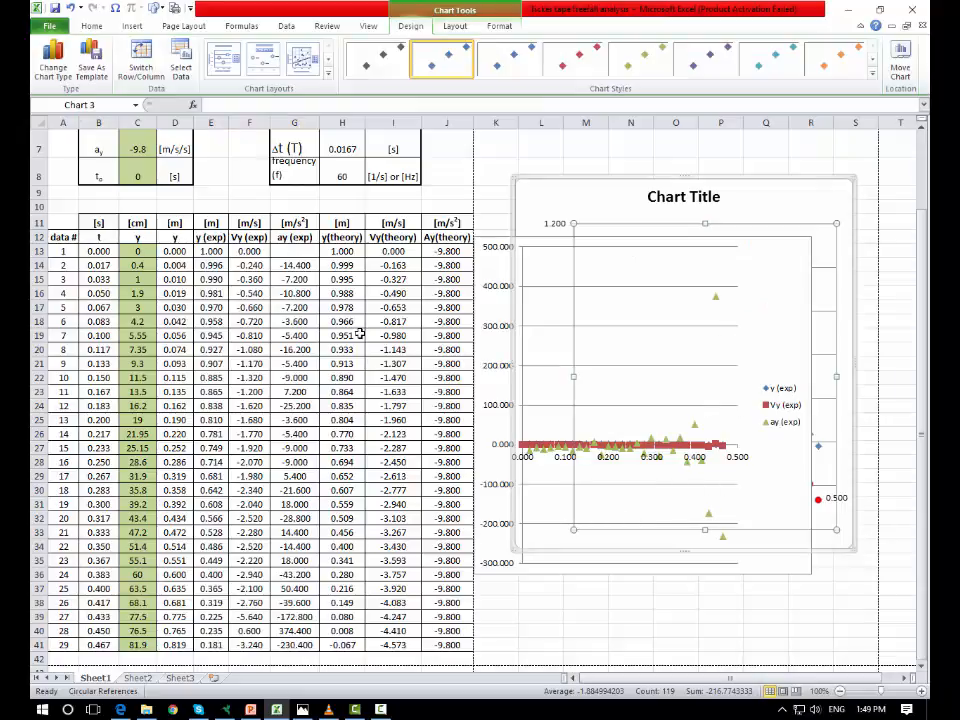
- Examine the ay (exp) values down the data table
left_click(391, 357)
scroll(400, 345, "down", 3)
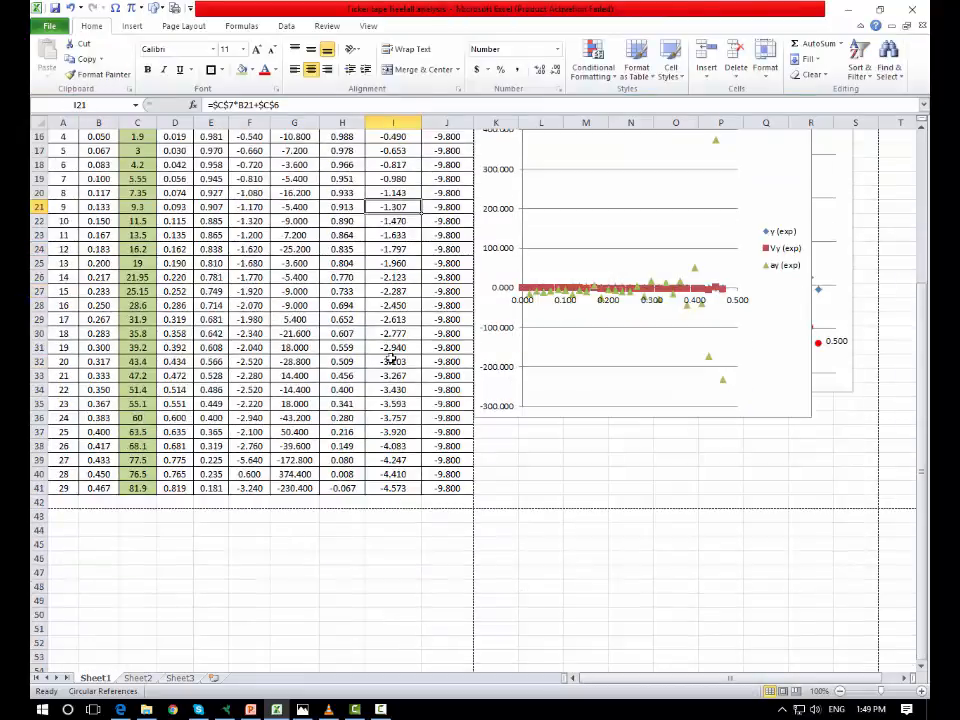
scroll(408, 336, "up", 2)
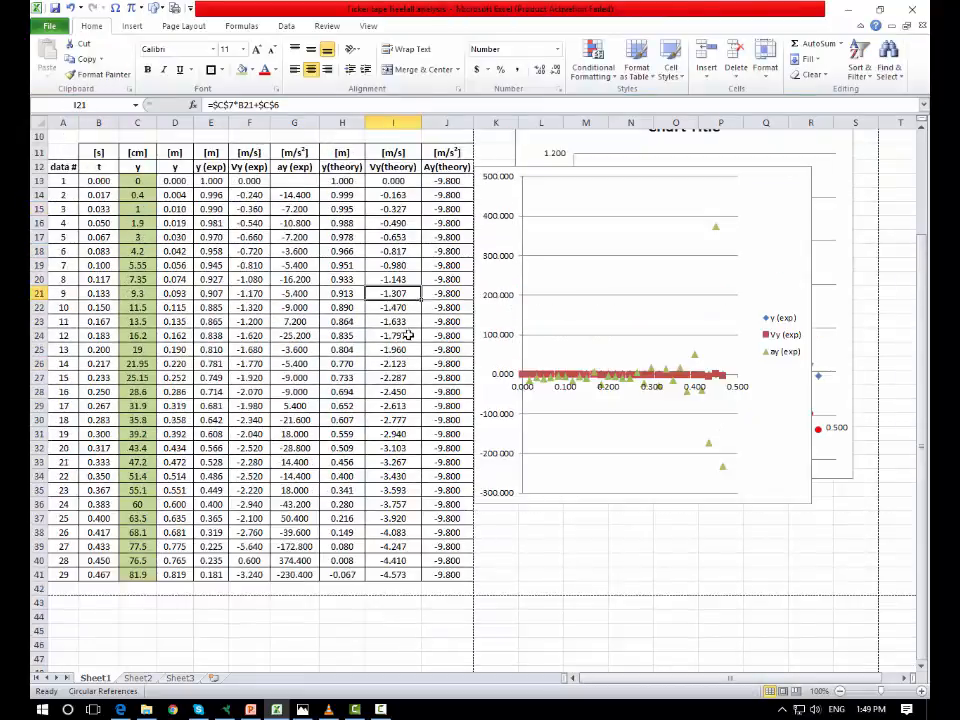
left_click(294, 181)
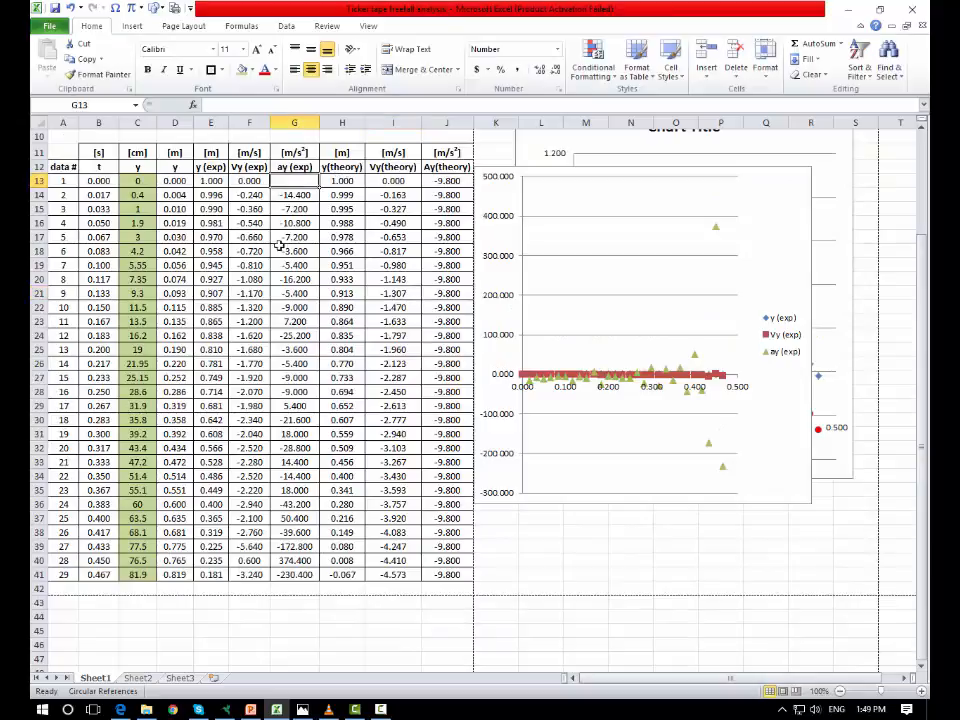
left_click(304, 575)
left_click(296, 420)
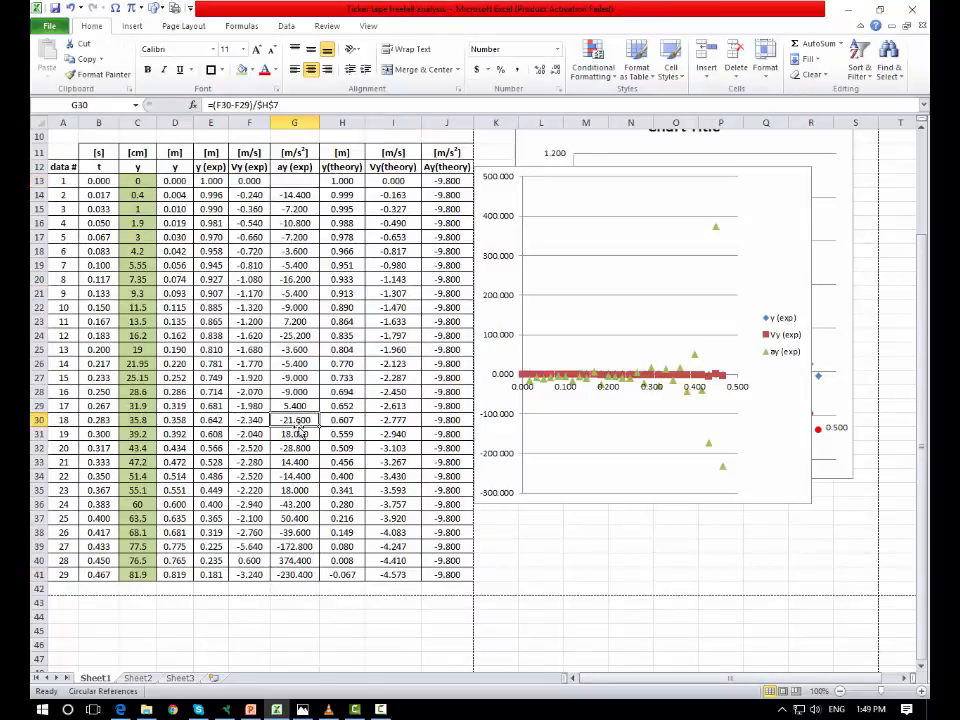
left_click(285, 574)
- Format the new chart's vertical axis numbers with 0 decimal places
left_click(716, 227)
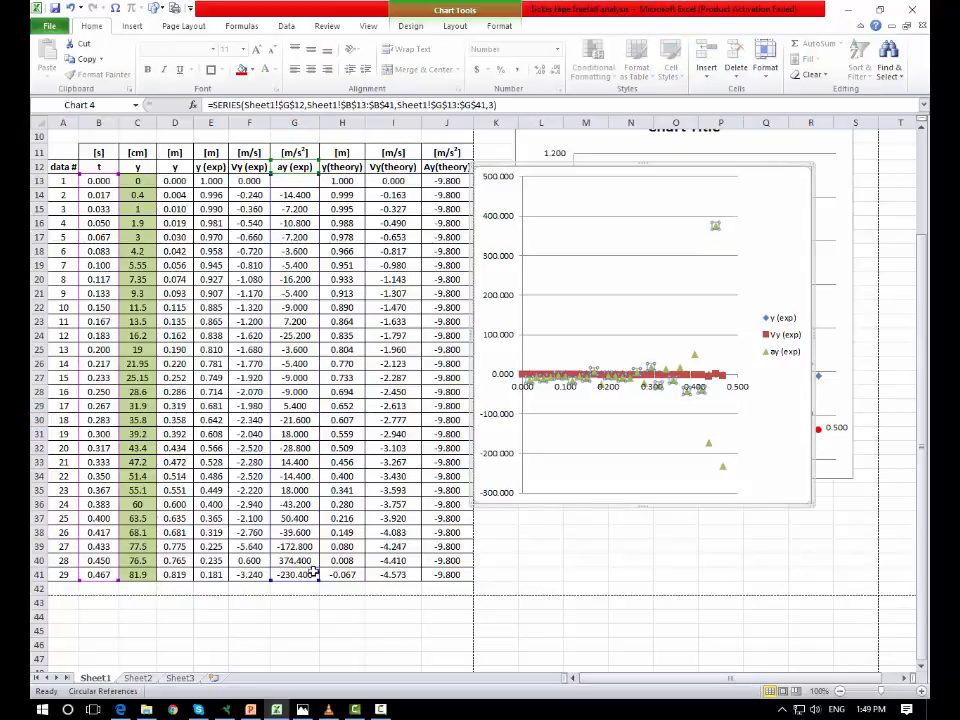
right_click(522, 213)
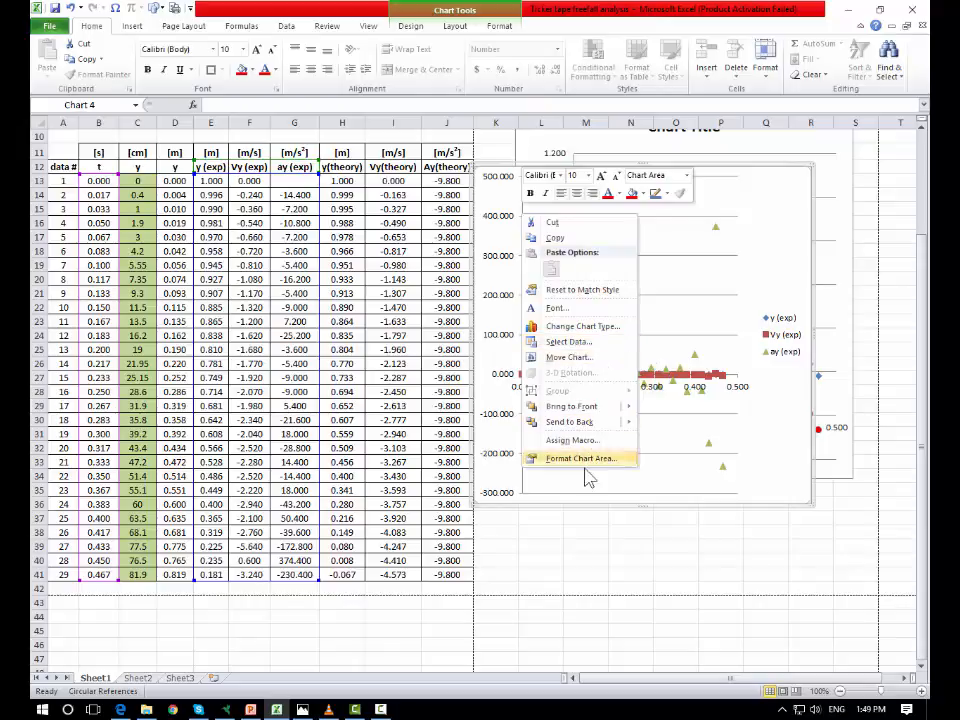
left_click(503, 389)
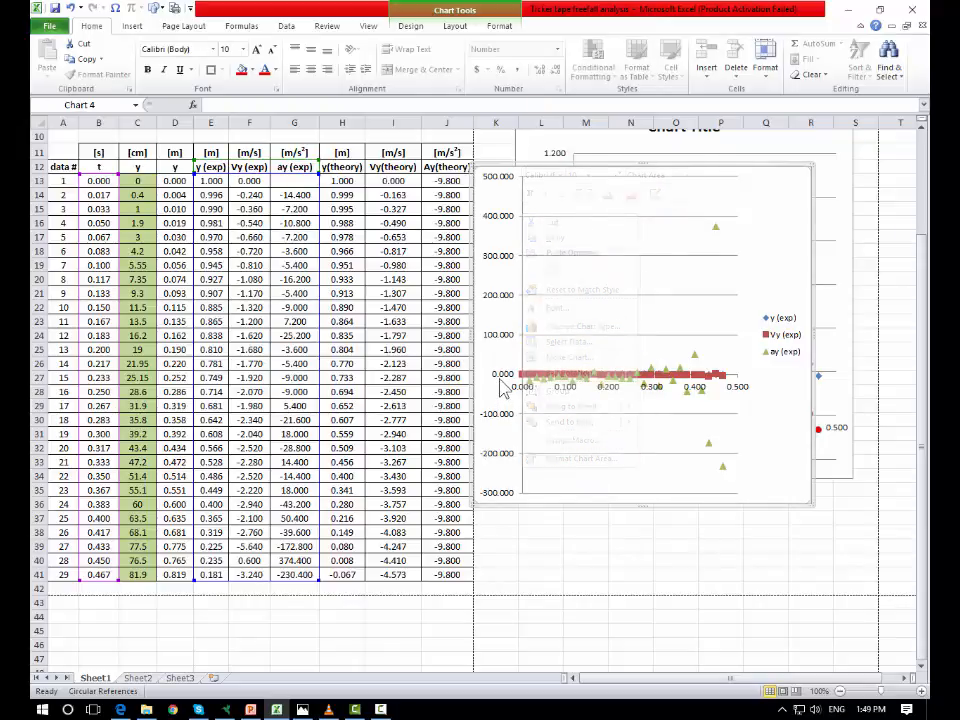
right_click(504, 372)
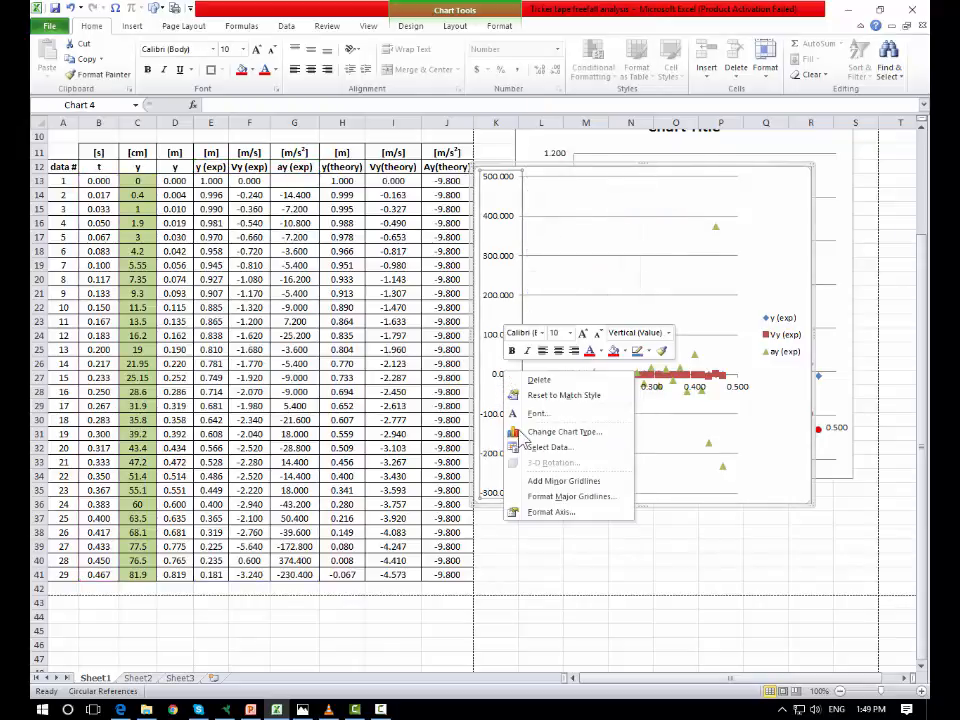
left_click(559, 516)
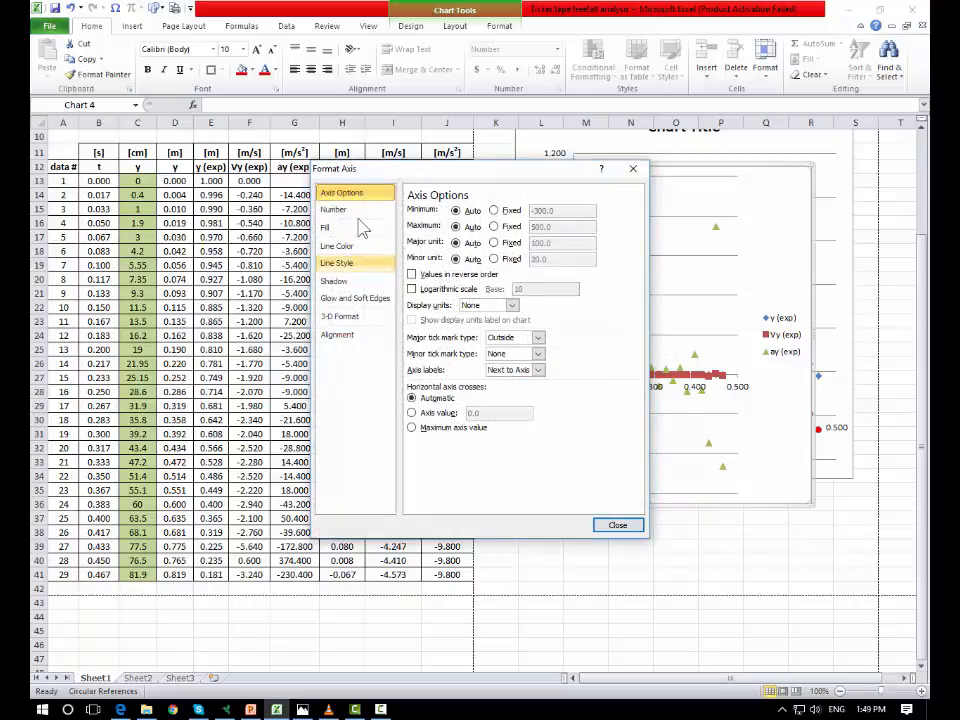
left_click(340, 209)
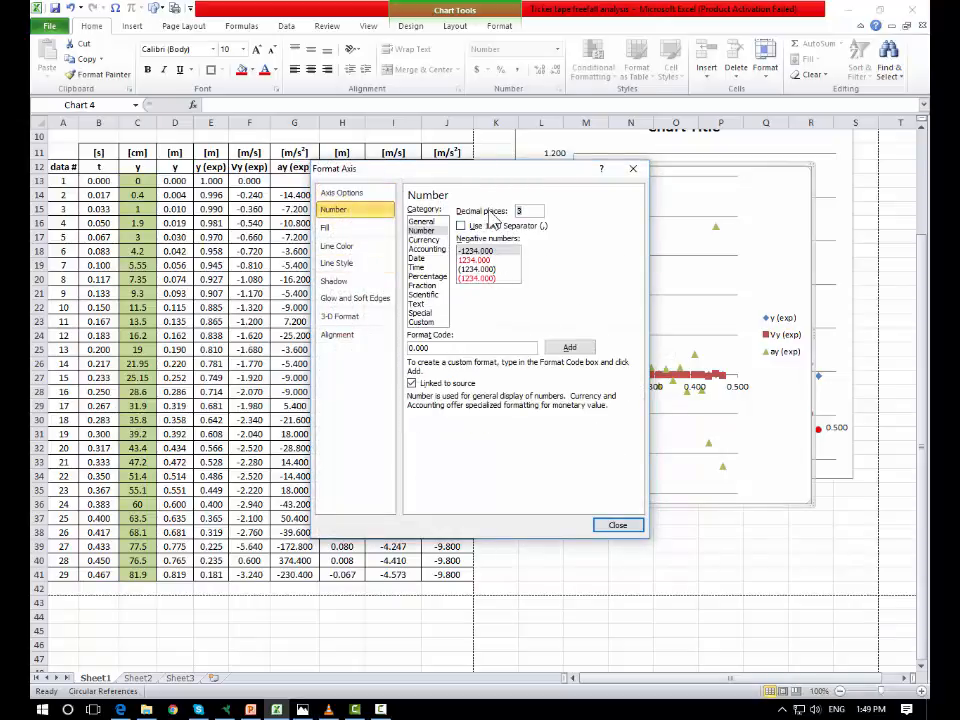
left_click(619, 527)
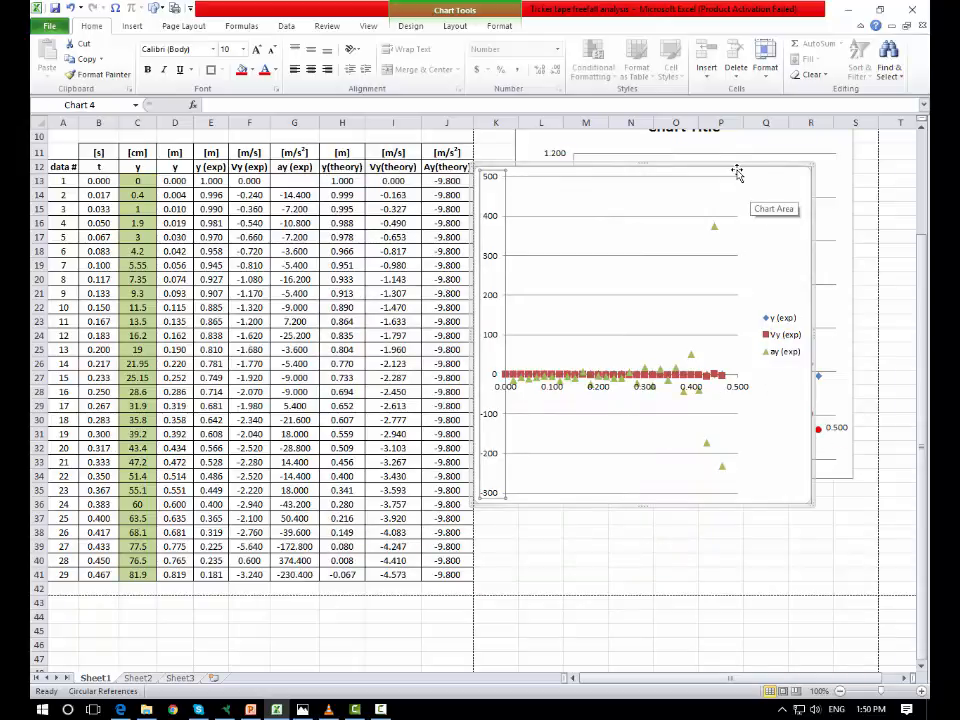
- Reposition the new chart and delete the ay (exp) series from it
left_click_drag(736, 191, 817, 482)
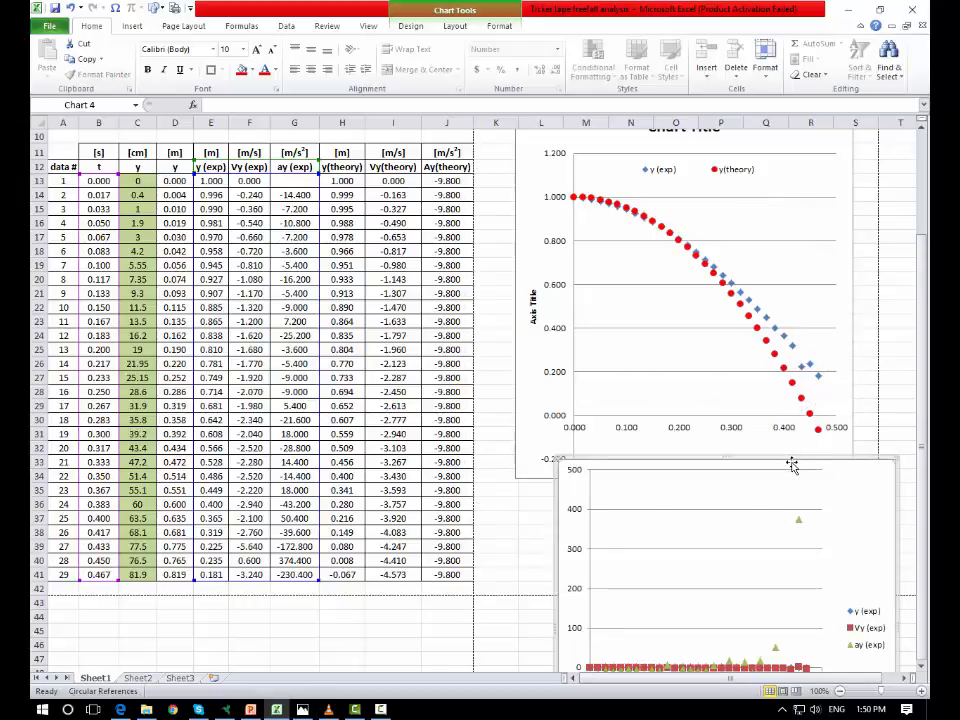
left_click_drag(790, 461, 732, 172)
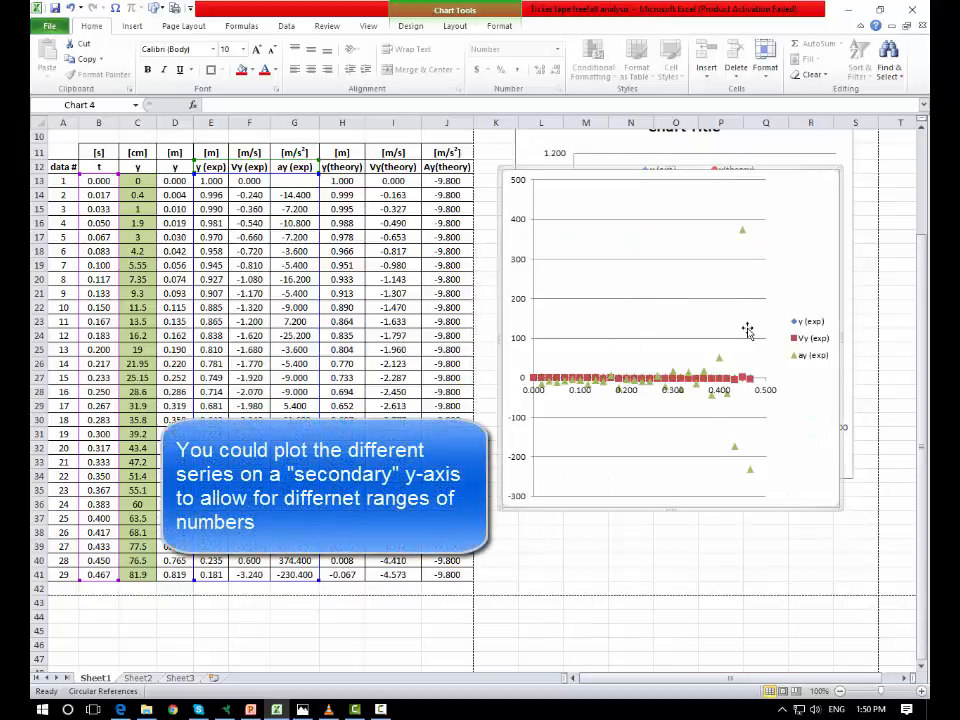
left_click(744, 233)
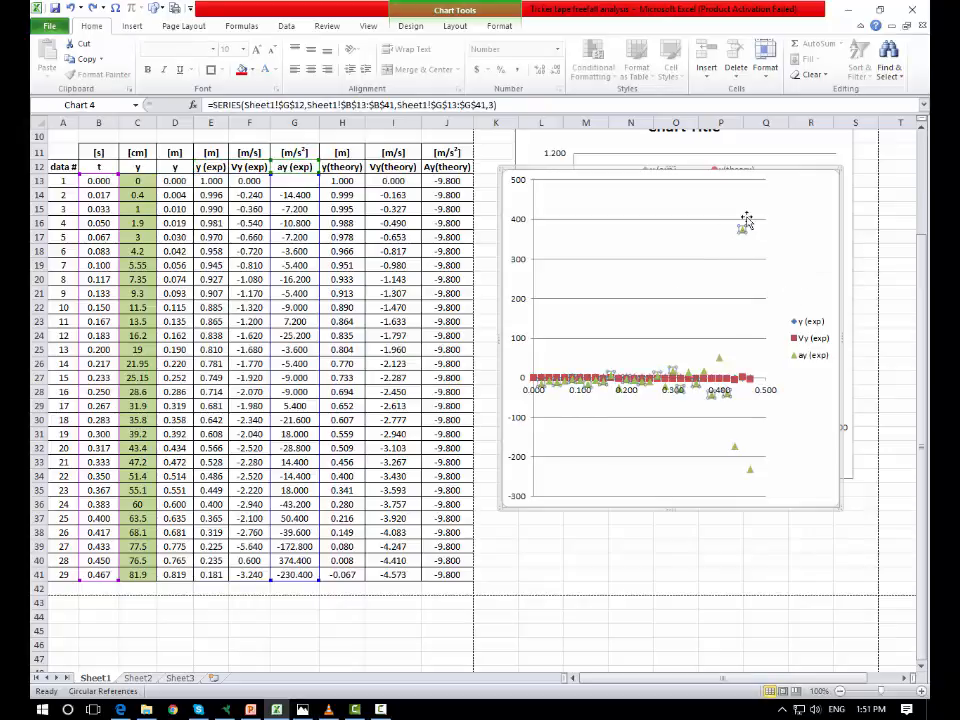
key("Delete")
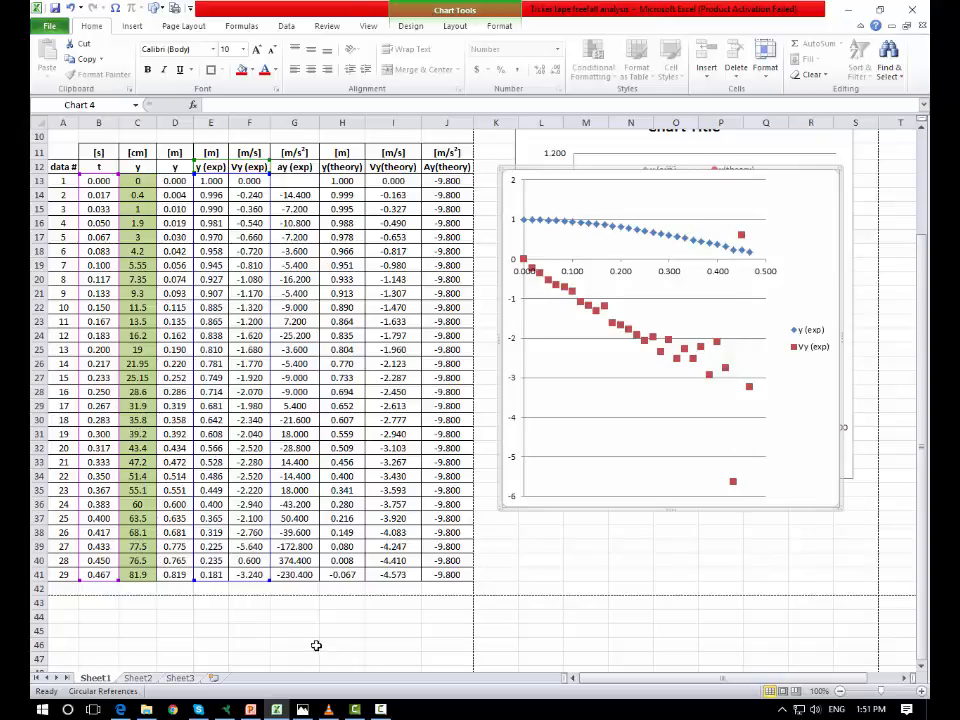
- Change cell C40's y value to 74.5 and undo the change
left_click(98, 532)
left_click(101, 543)
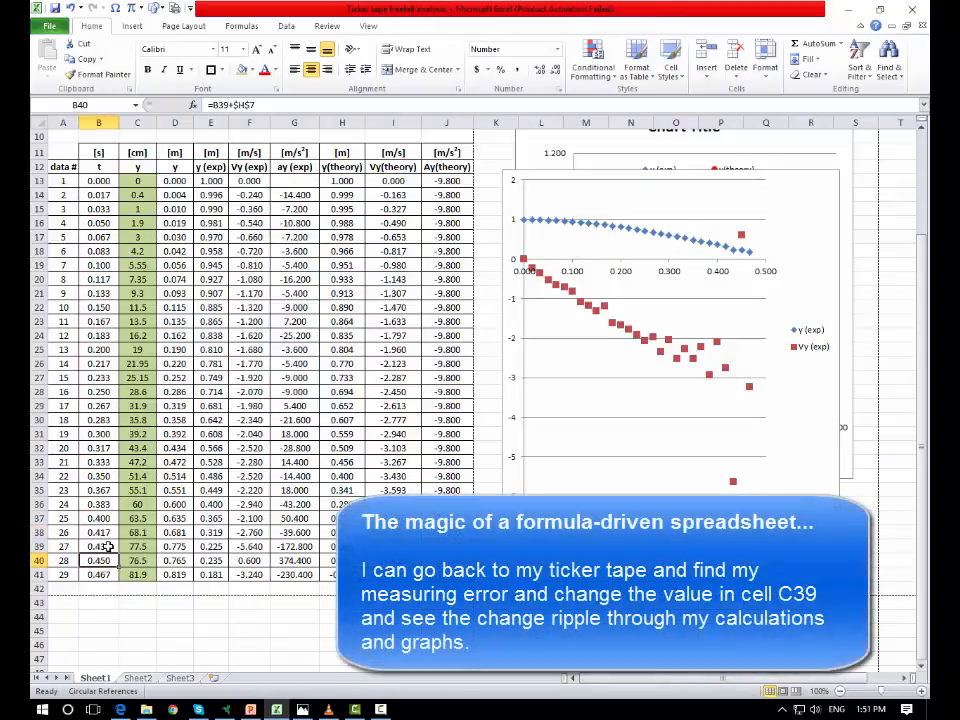
left_click(103, 558)
left_click(103, 547)
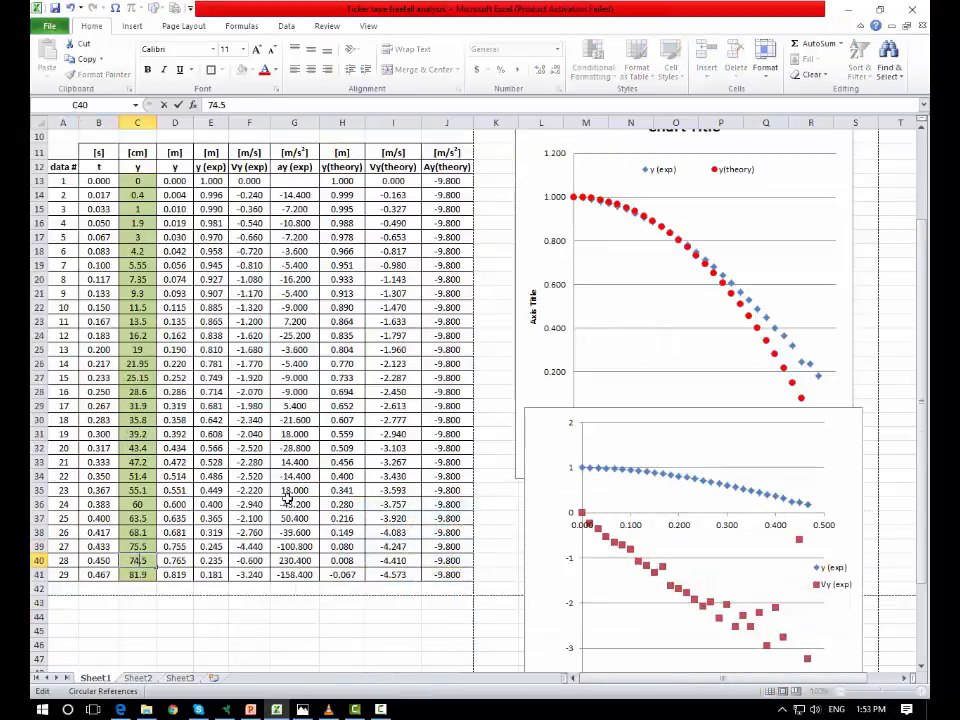
key("Return")
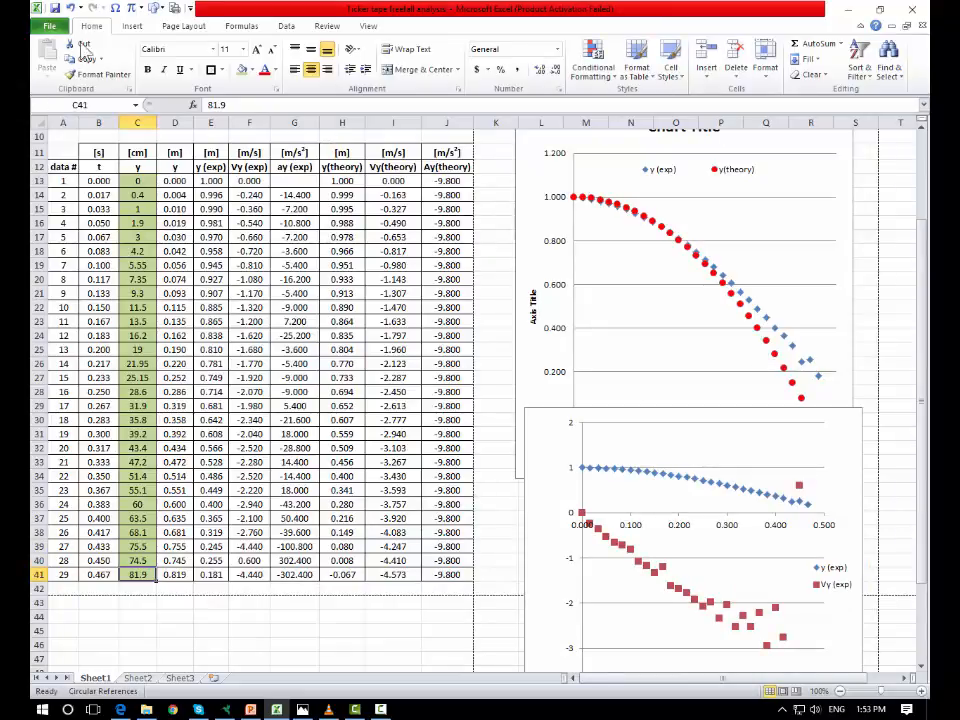
key("ctrl+z")
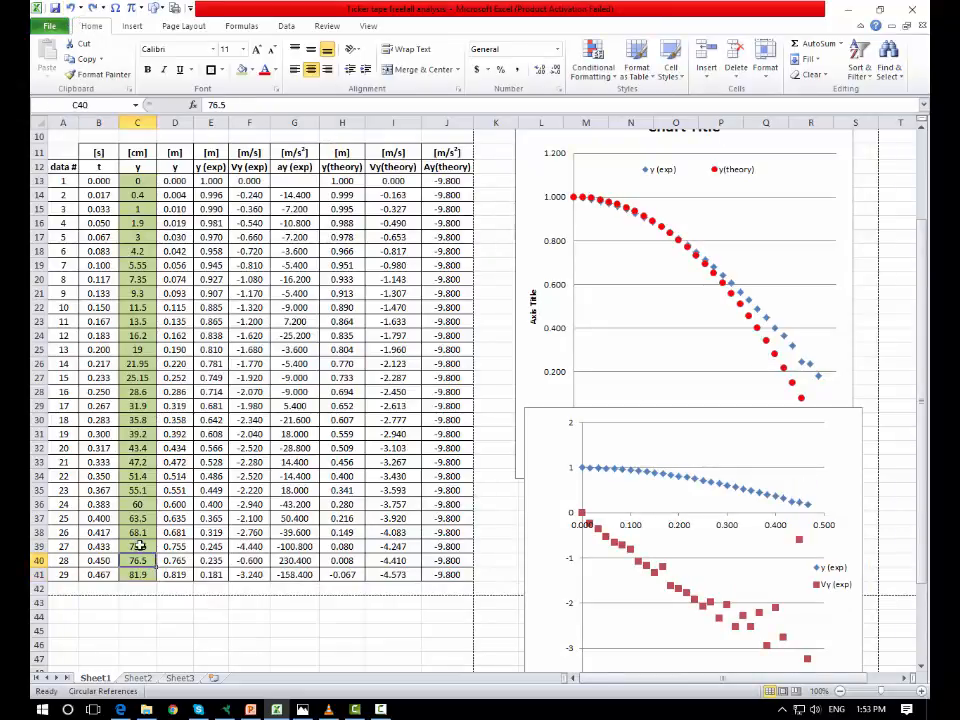
- Correct cell C39's measured y value to 72.5 cm
double_click(138, 546)
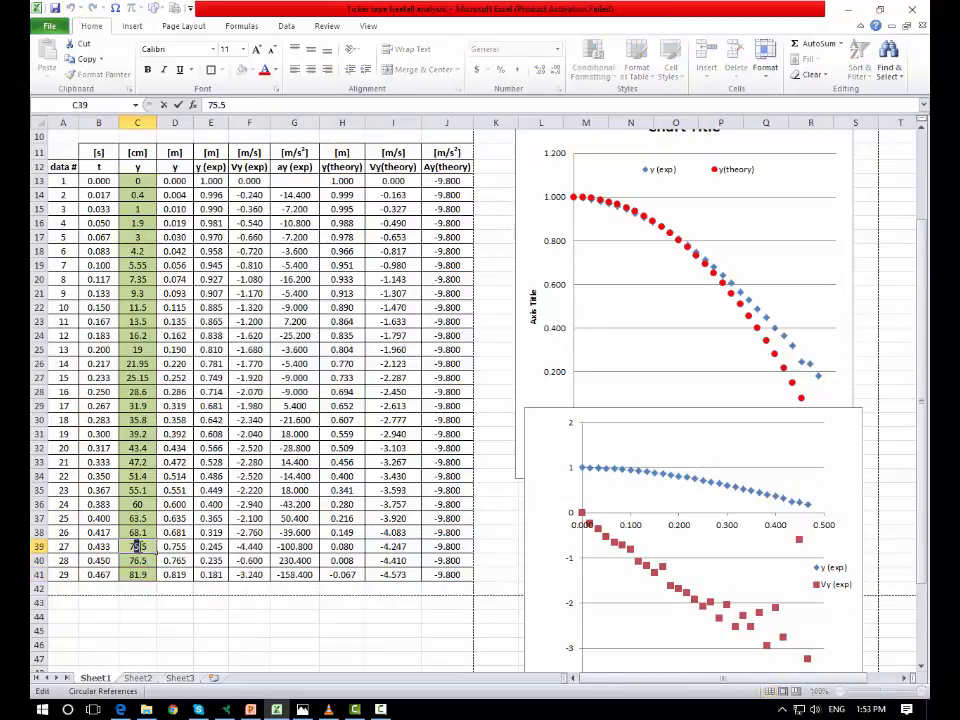
key("Return")
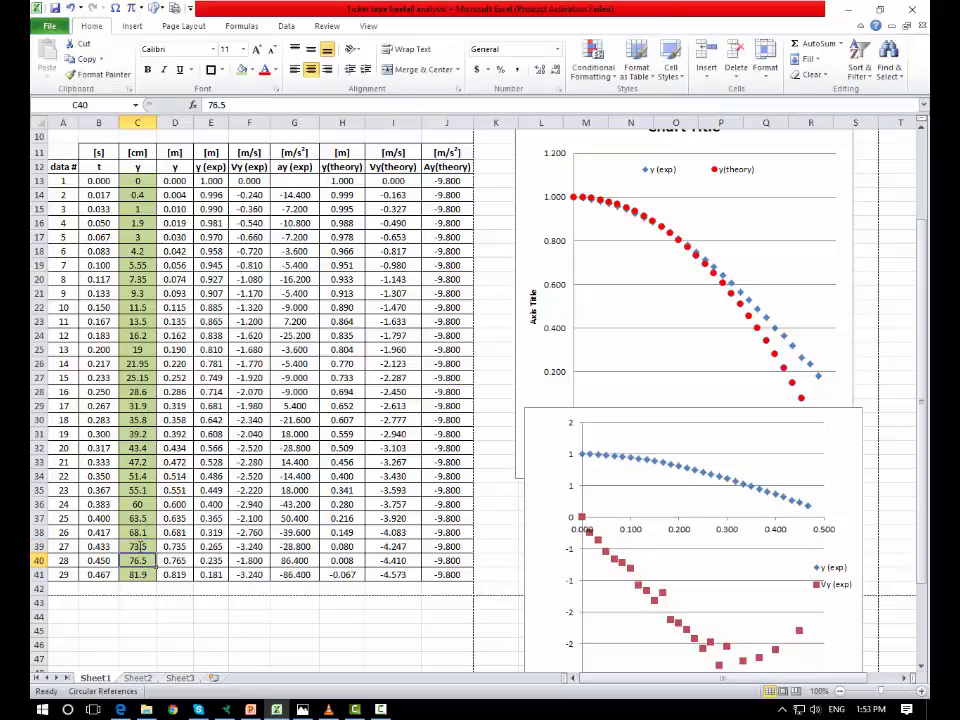
double_click(143, 547)
double_click(145, 546)
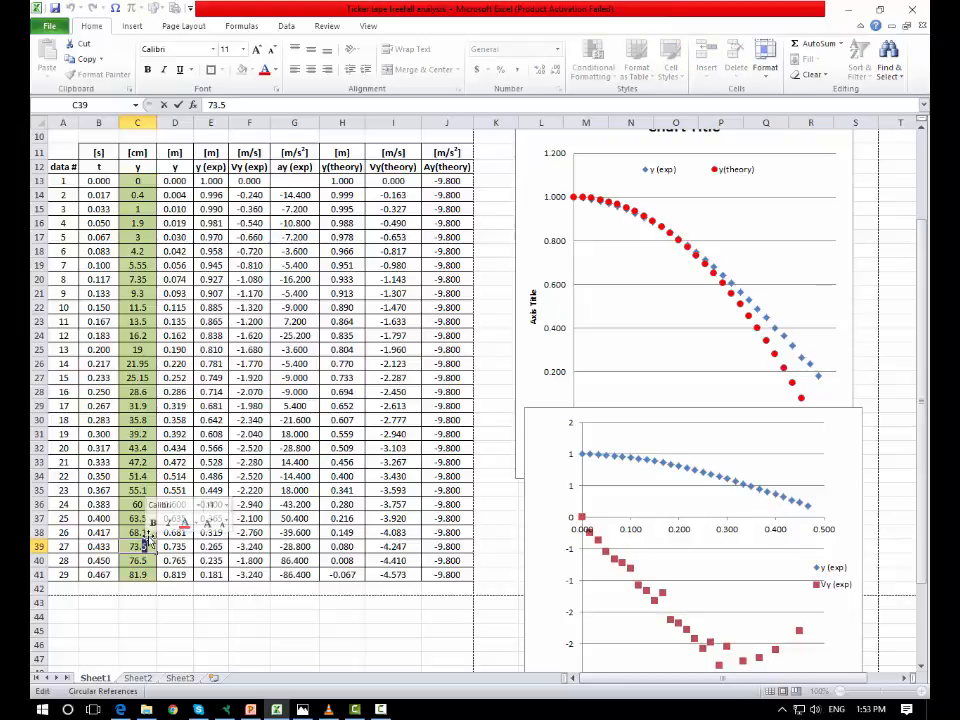
double_click(137, 546)
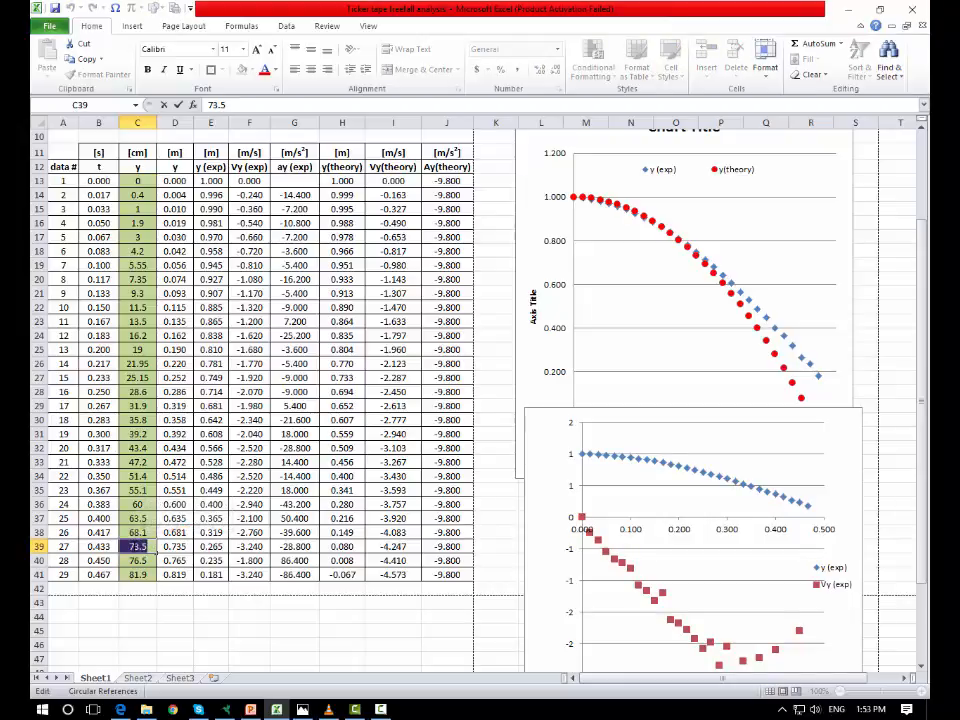
left_click(136, 547)
type("2")
key("Return")
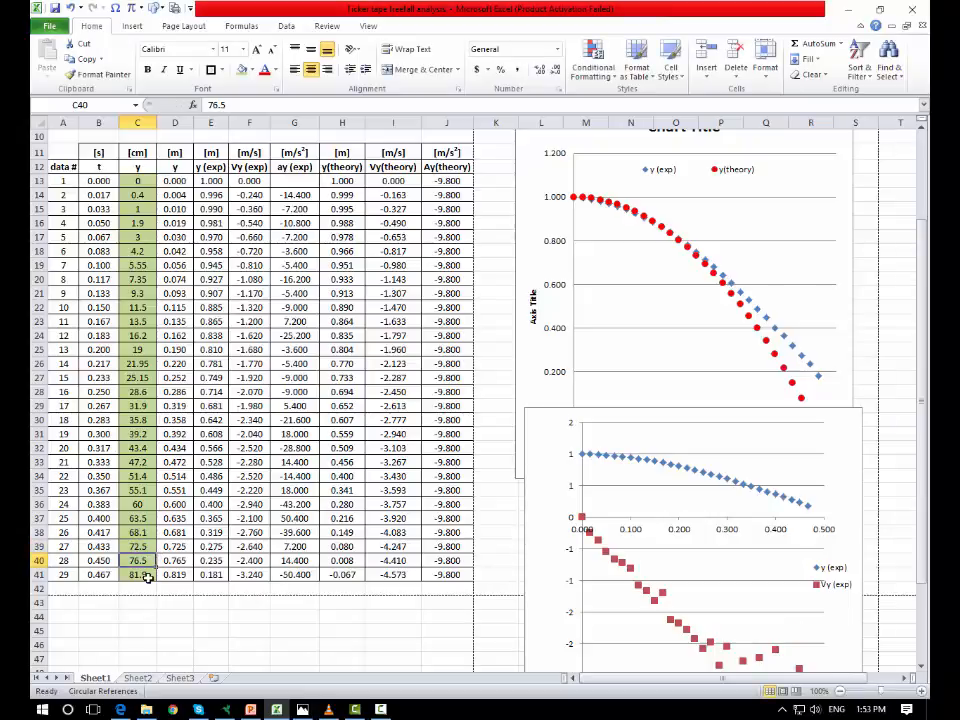
- Move the y and Vy chart upward on the sheet
left_click(147, 578)
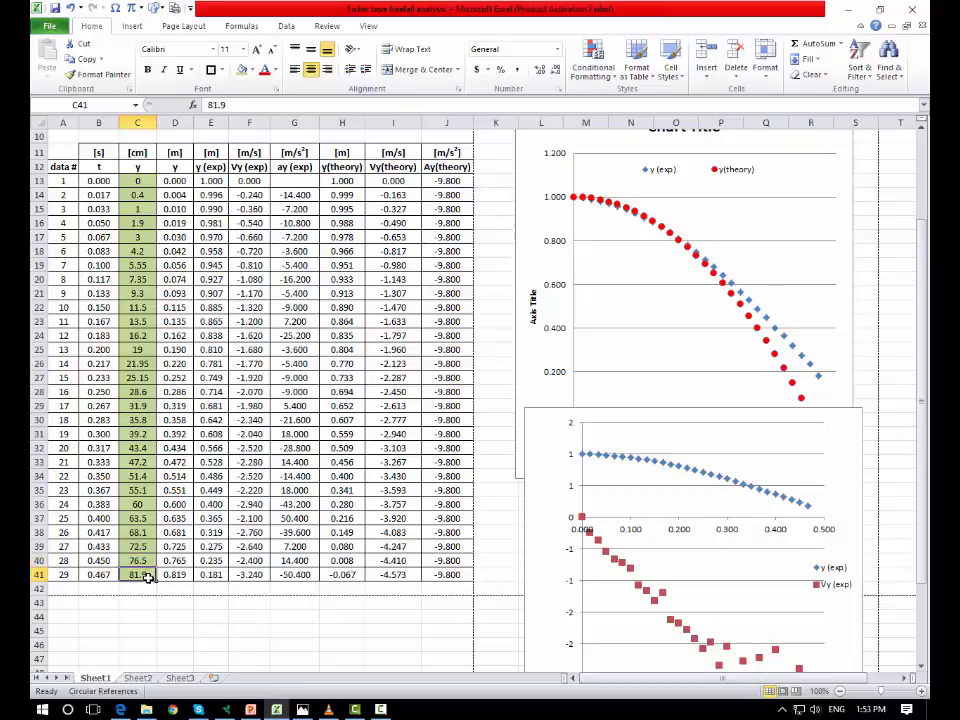
left_click(707, 435)
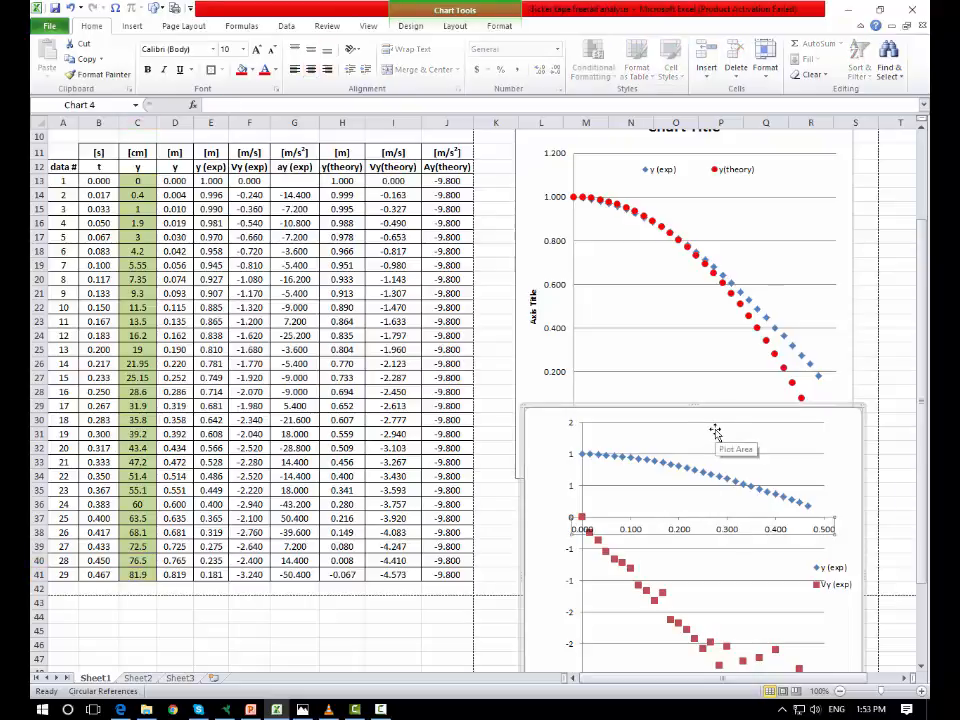
left_click_drag(708, 410, 694, 249)
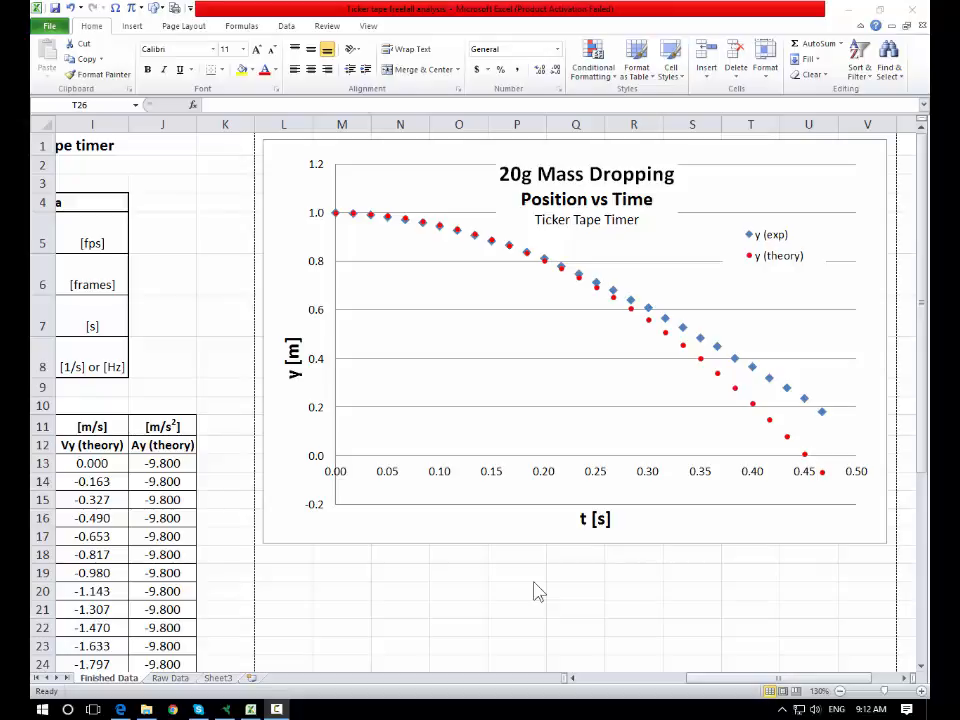
- Inspect the number format settings of the chart's vertical axis
left_click(318, 267)
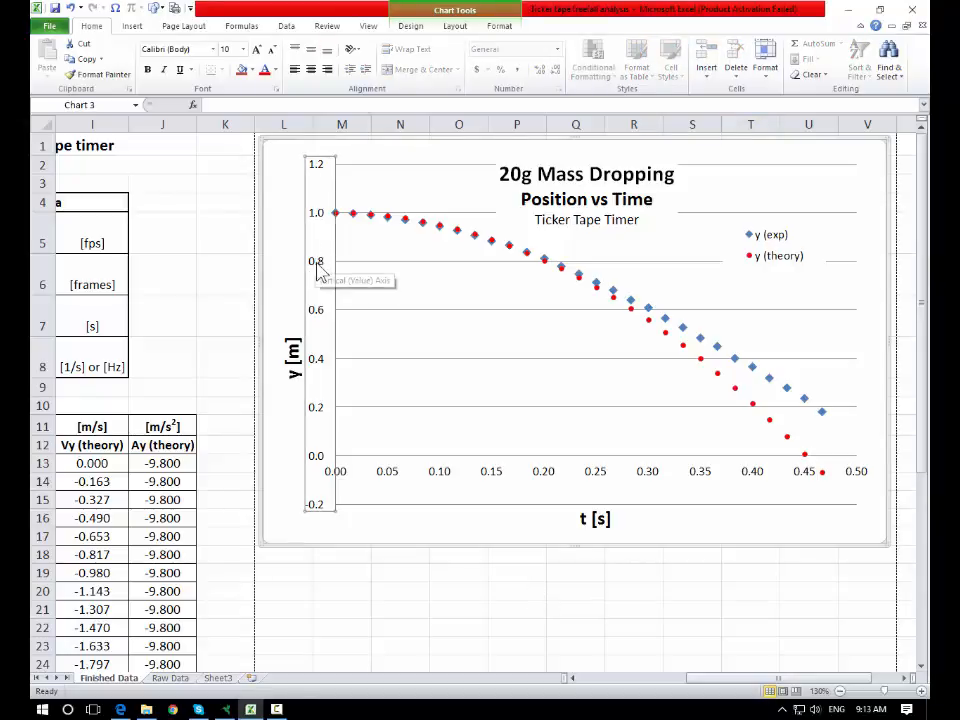
right_click(324, 268)
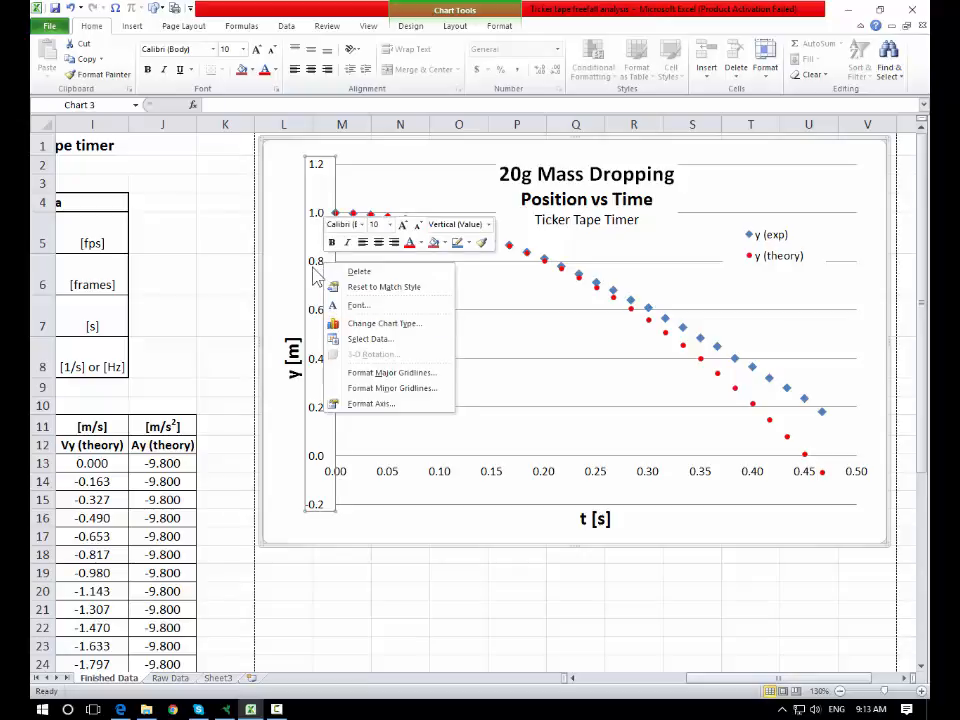
left_click(384, 407)
left_click(346, 218)
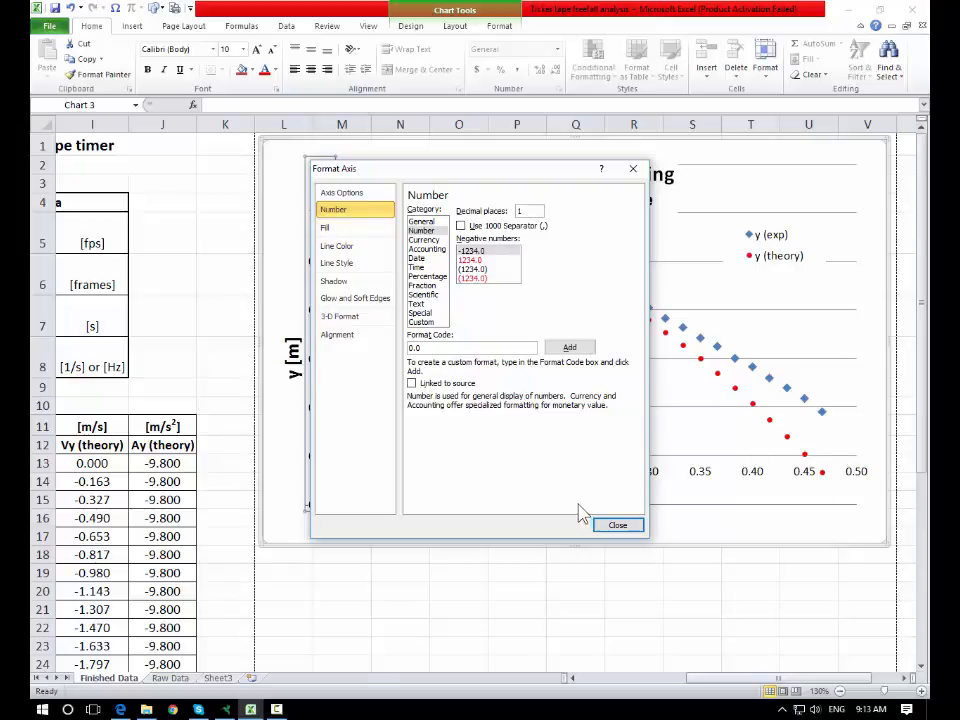
left_click(616, 526)
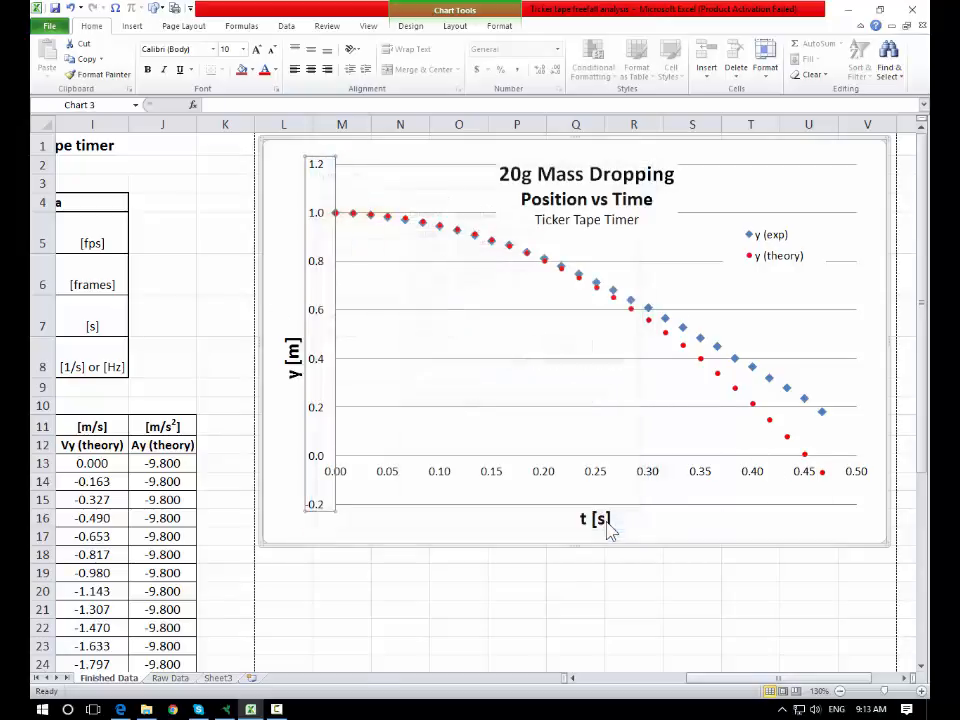
- Add minor gridlines to the vertical axis with an automatic line colour
right_click(318, 369)
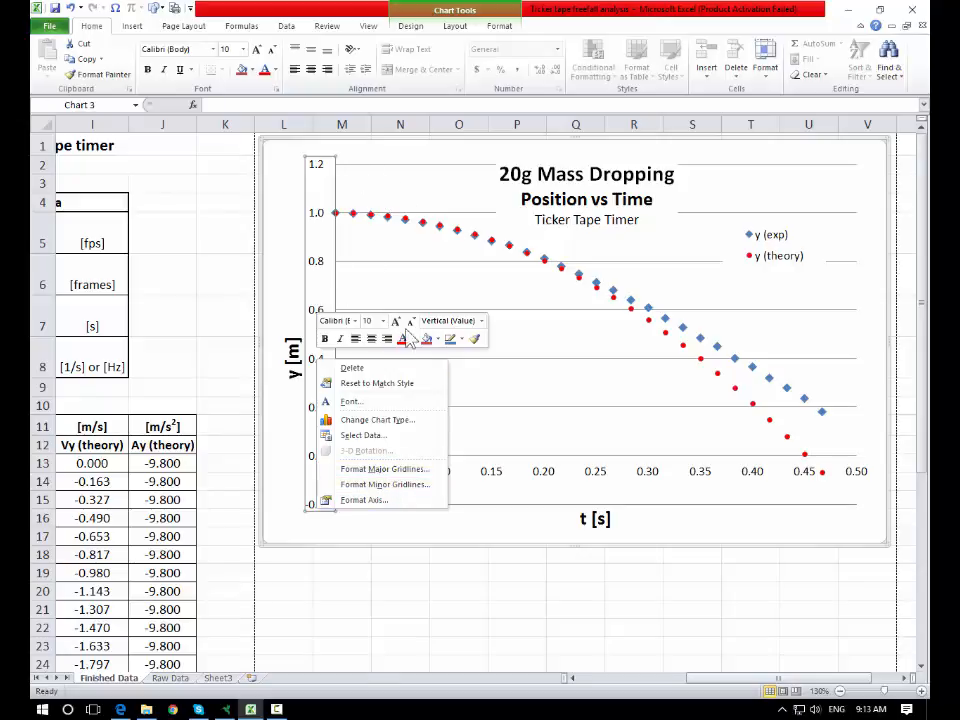
left_click(394, 487)
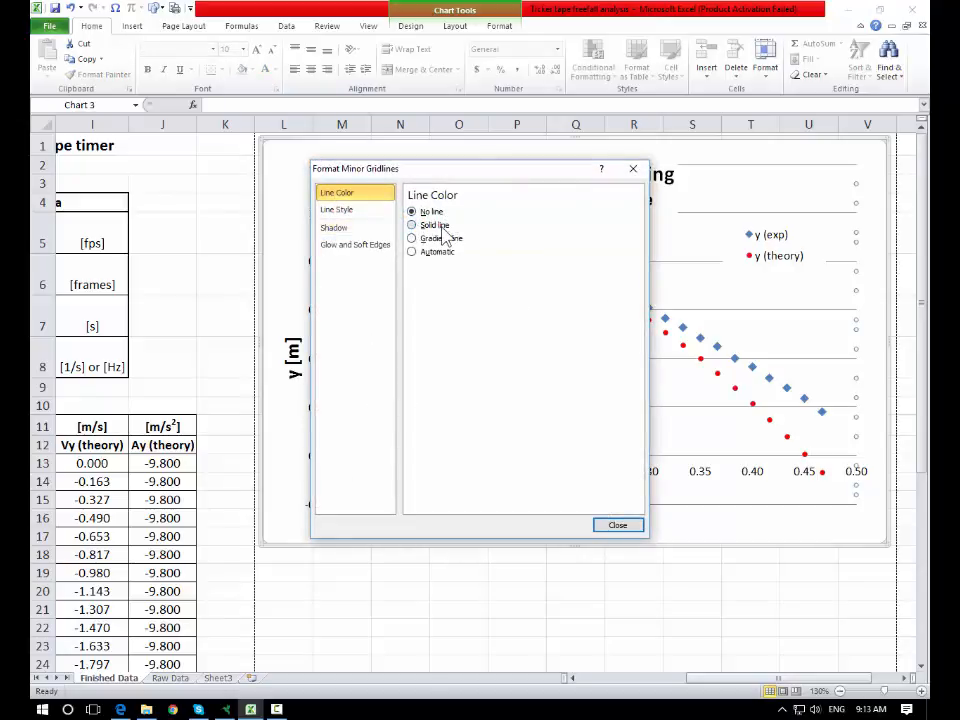
left_click(436, 251)
left_click(608, 524)
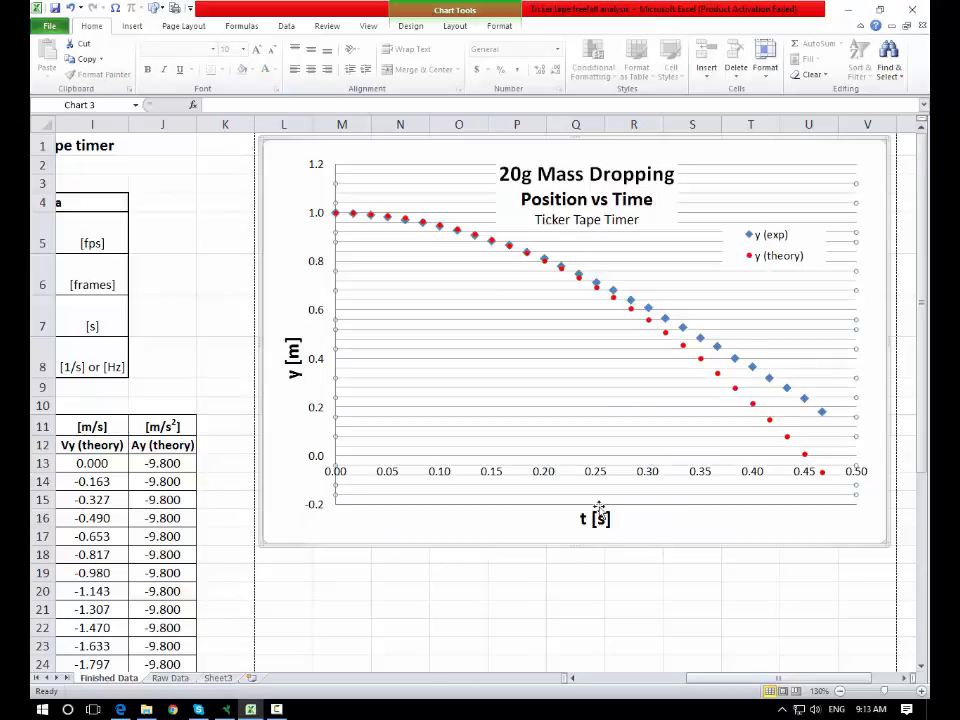
- Turn on the horizontal axis major gridlines as a solid line in the automatic colour
right_click(548, 483)
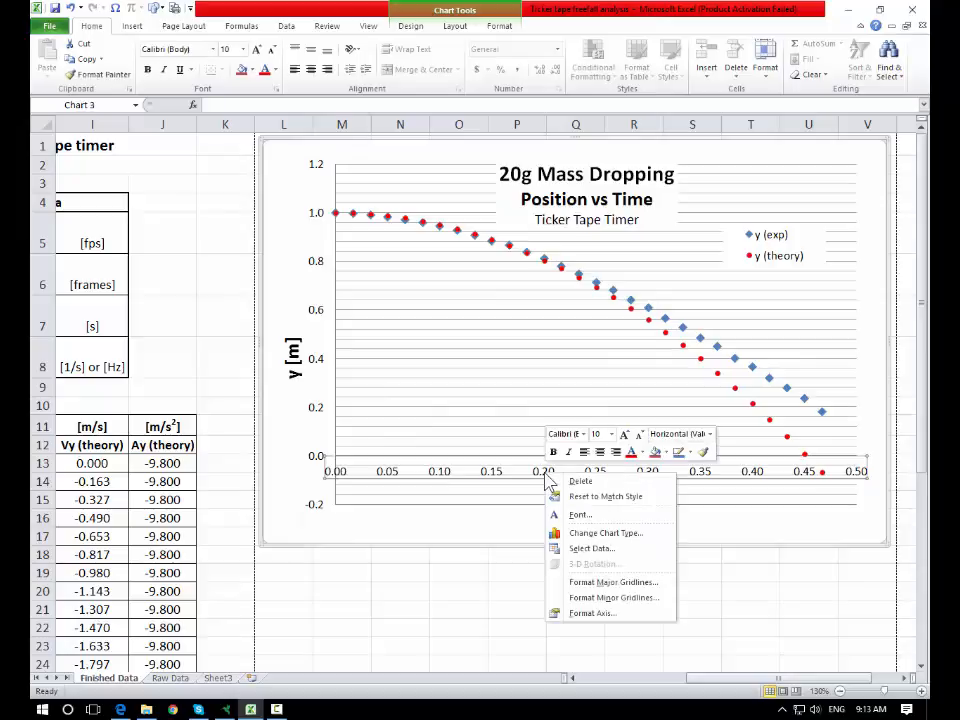
left_click(620, 583)
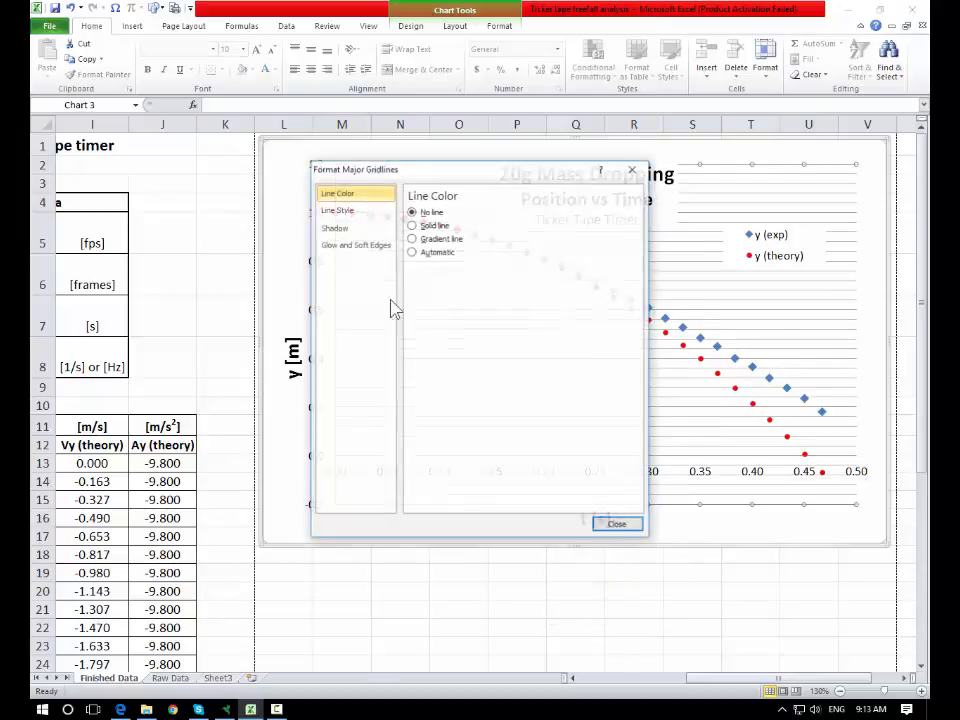
left_click(424, 229)
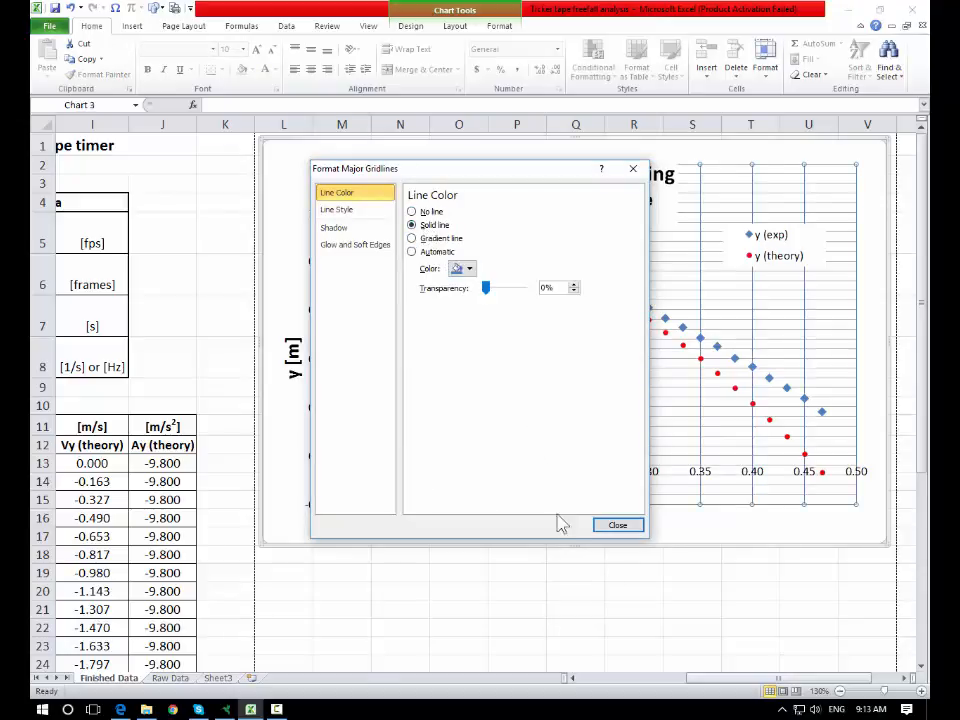
left_click(470, 269)
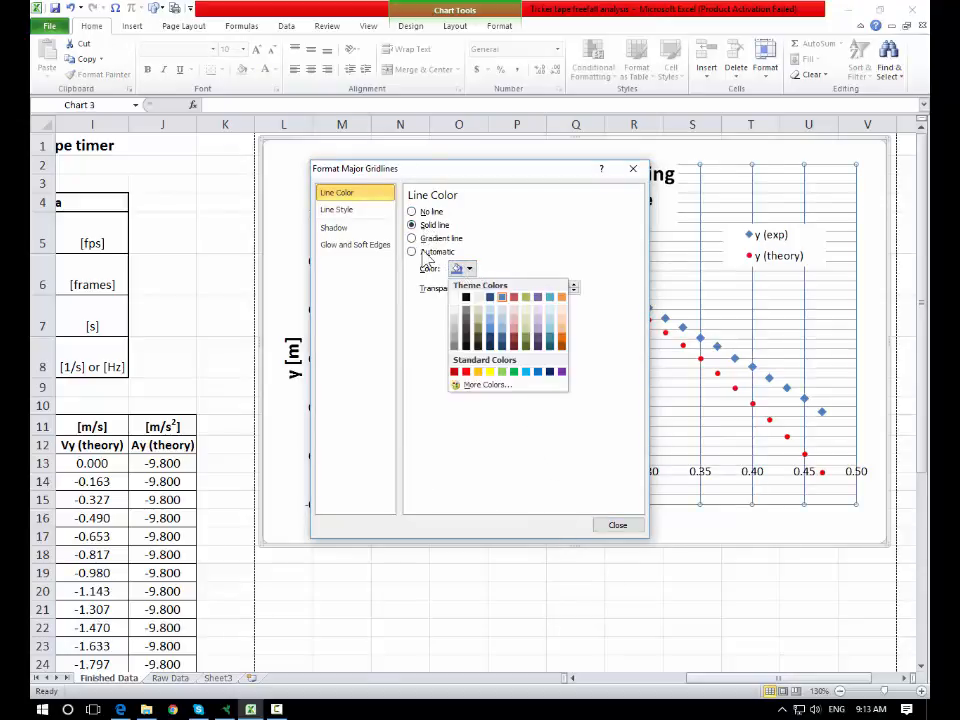
left_click(413, 252)
left_click(617, 527)
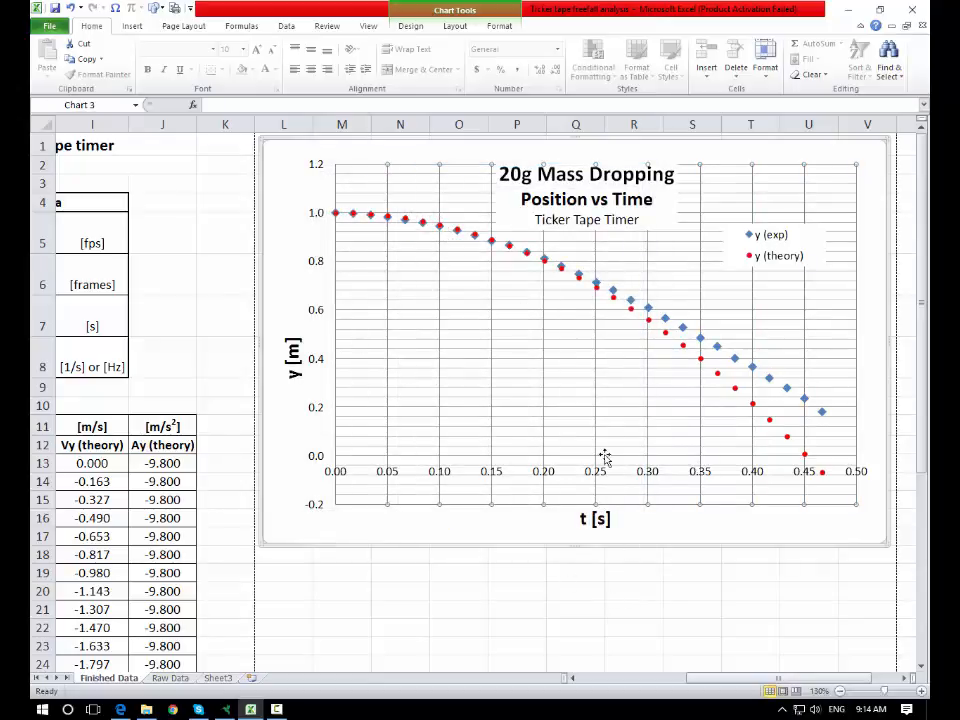
- Add minor gridlines to the horizontal axis with an automatic line colour
right_click(500, 468)
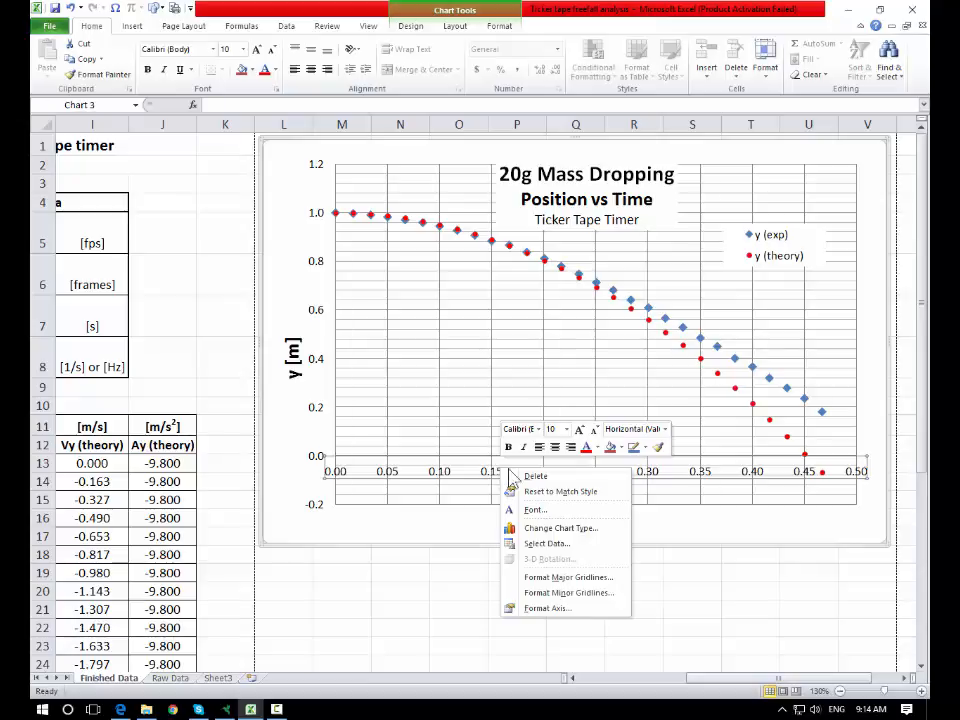
left_click(576, 595)
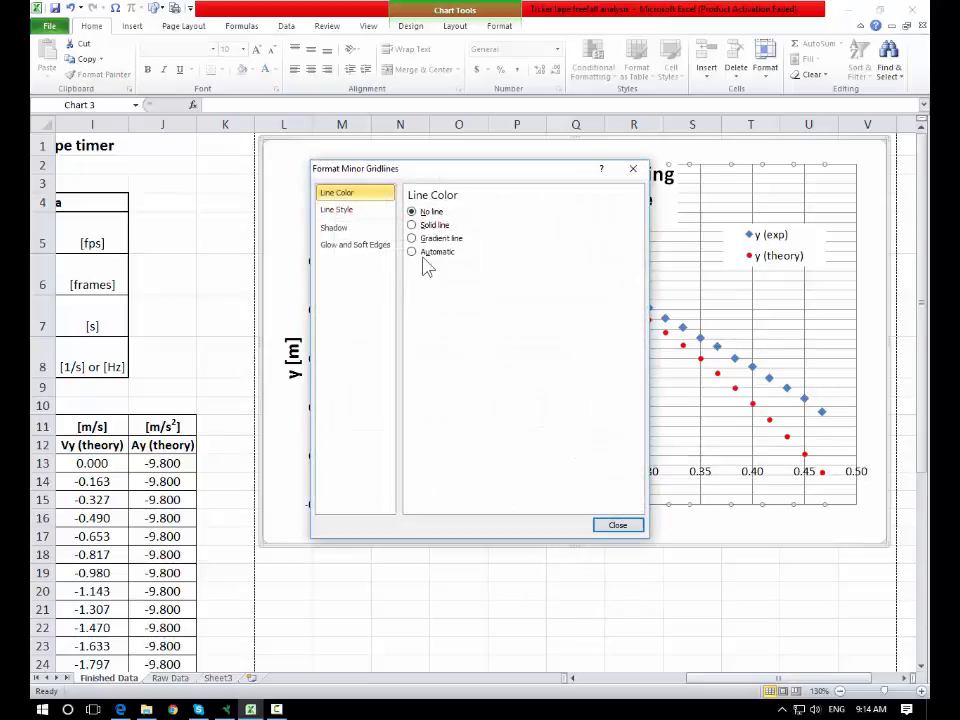
left_click(428, 254)
left_click(617, 525)
left_click(668, 591)
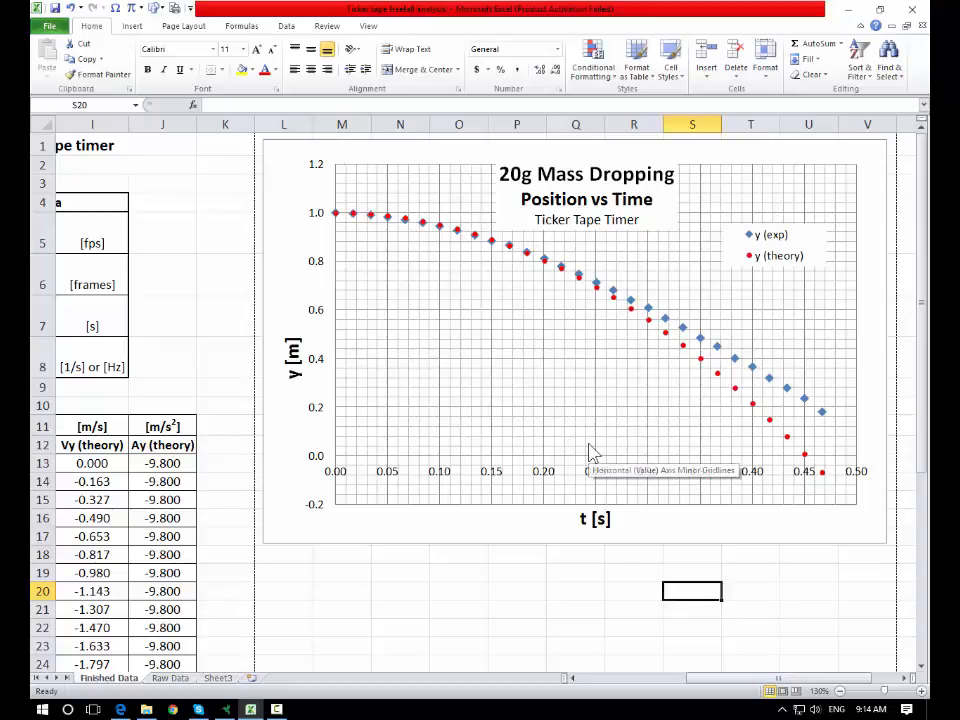
left_click(767, 630)
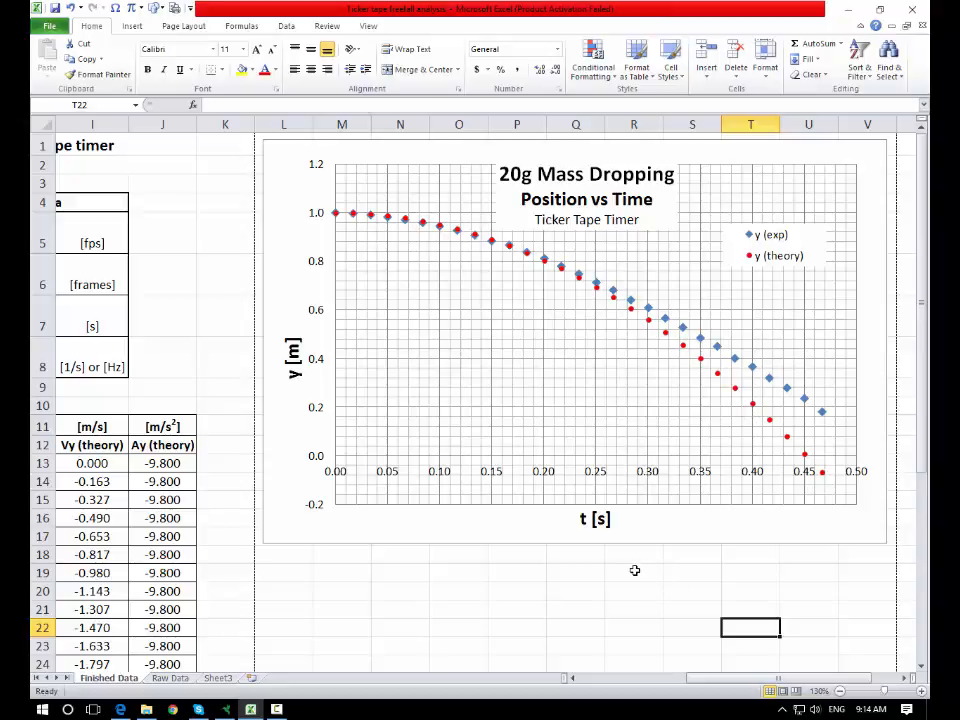
left_click(637, 559)
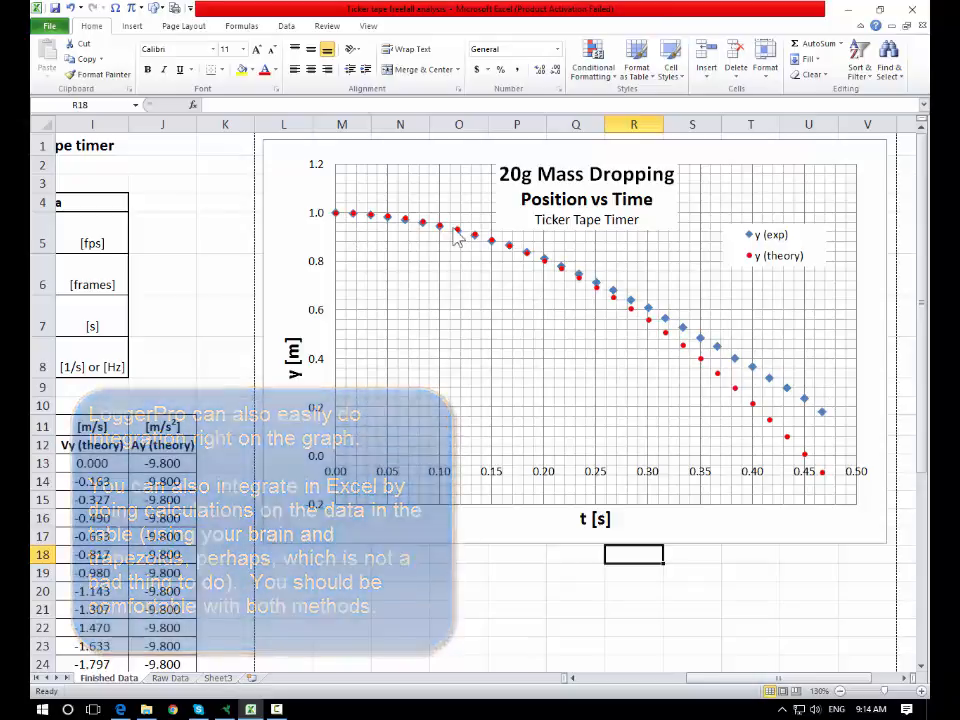
mouse_move(822, 412)
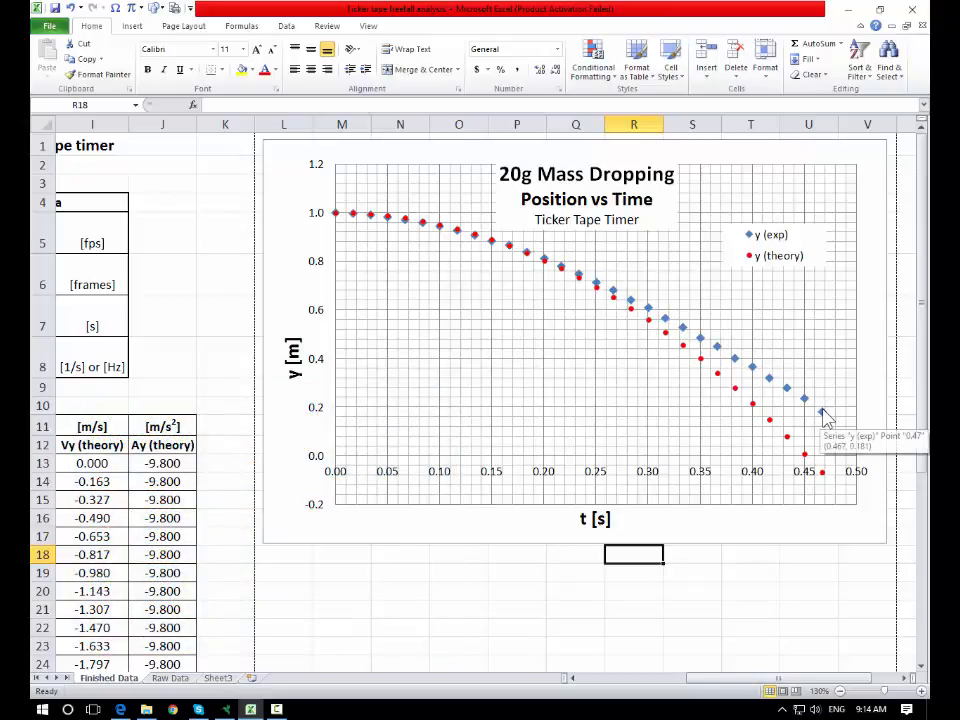
left_click(822, 412)
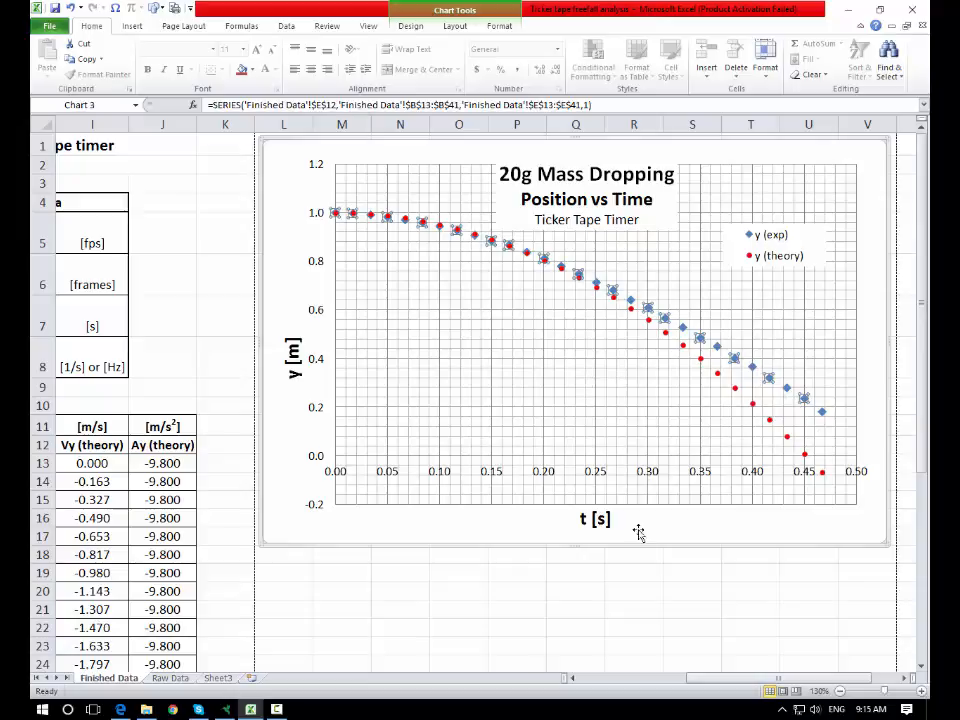
left_click(647, 576)
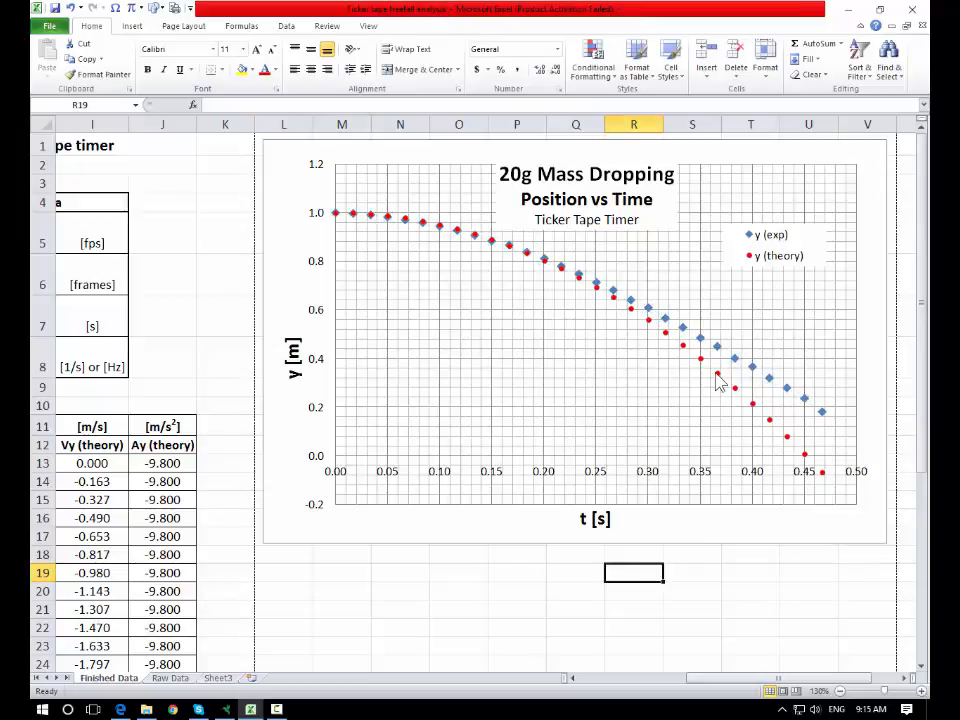
- Add an order 2 polynomial trendline to the y (exp) series with intercept set to 1, showing its equation and R-squared value
mouse_move(718, 381)
left_click(736, 366)
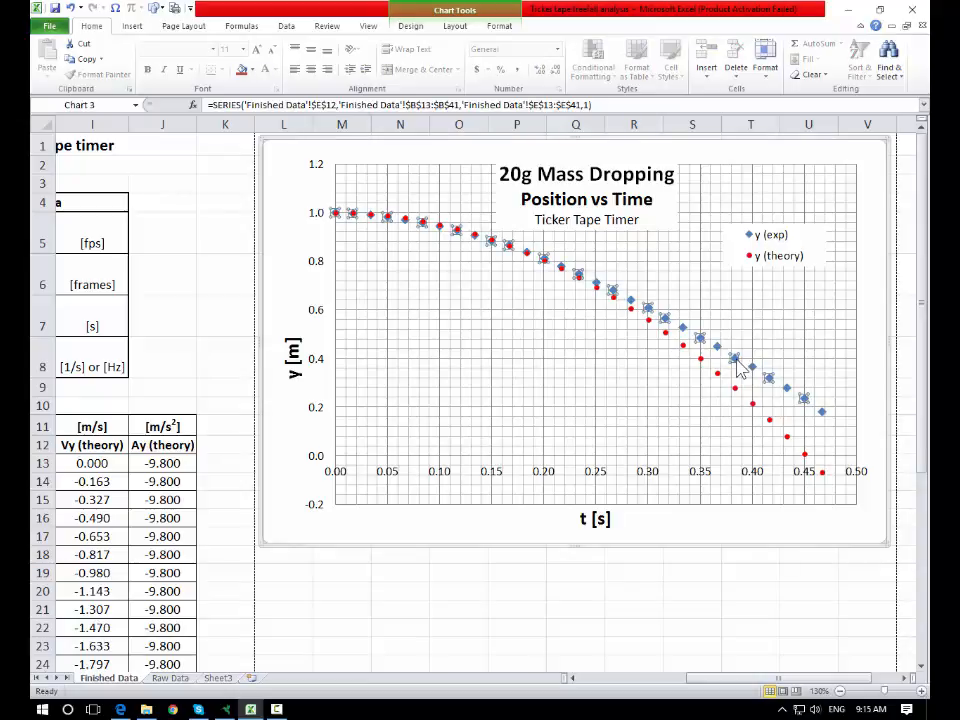
right_click(739, 369)
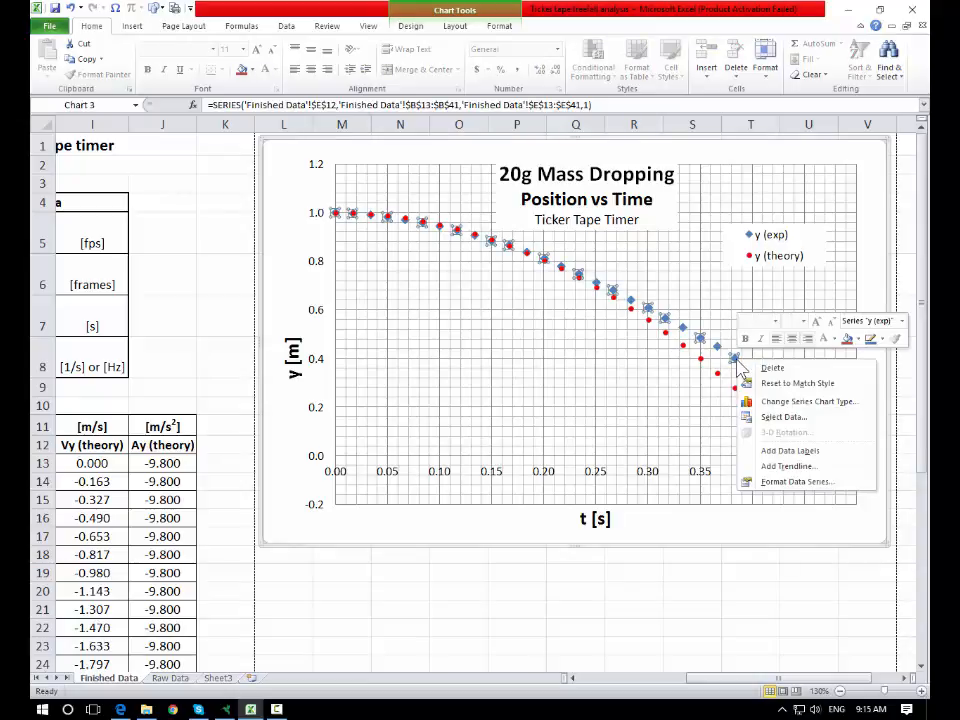
left_click(787, 467)
left_click_drag(546, 161, 369, 277)
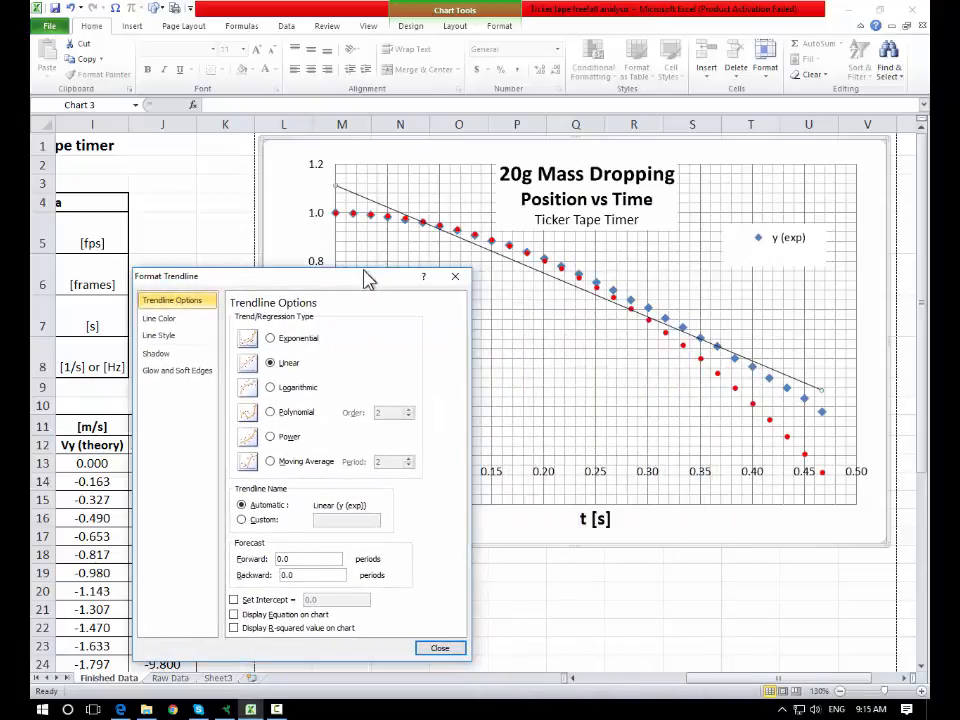
left_click(270, 412)
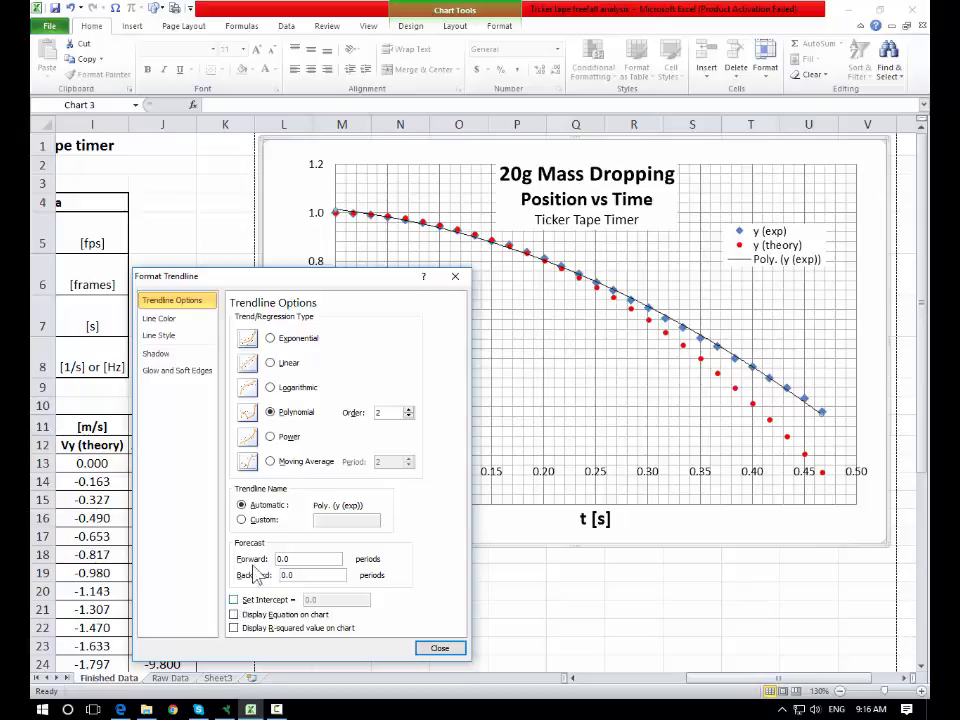
left_click(233, 599)
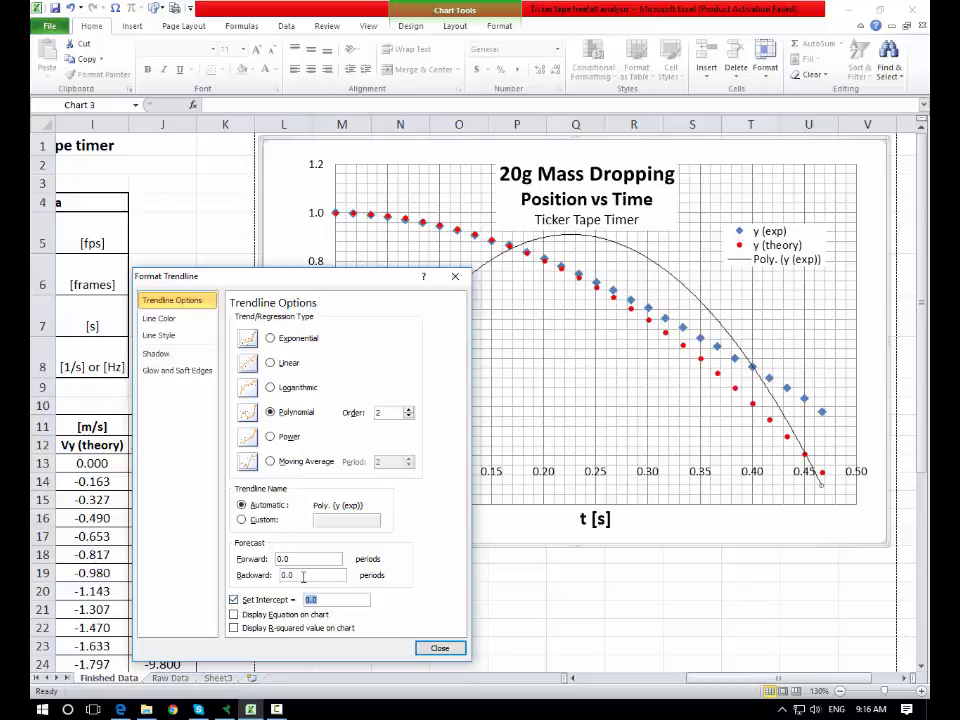
left_click(233, 614)
left_click(234, 630)
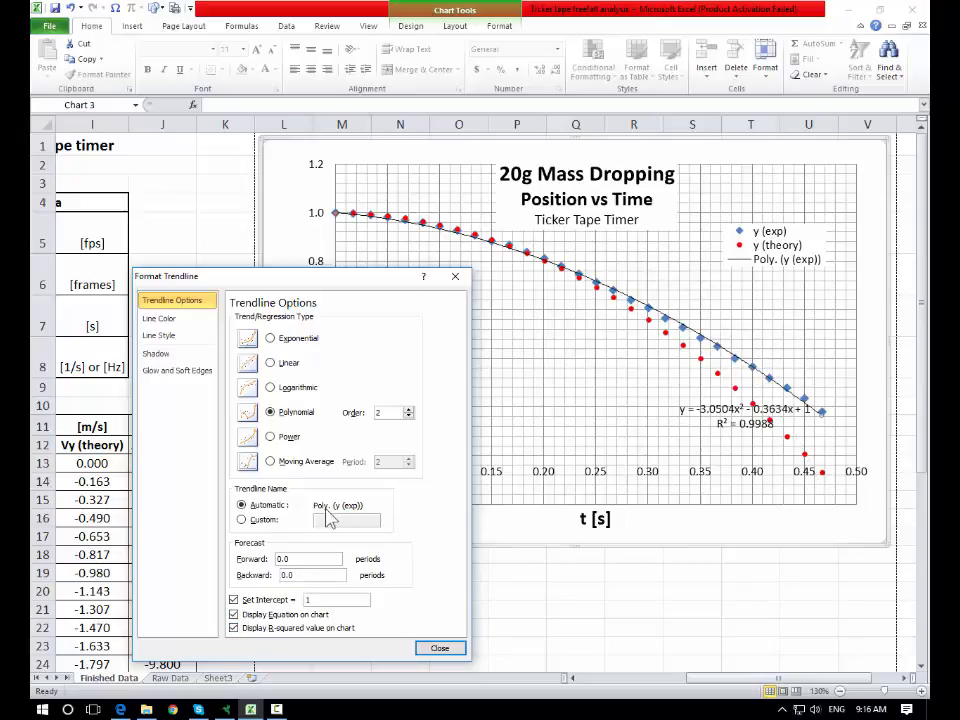
left_click(440, 648)
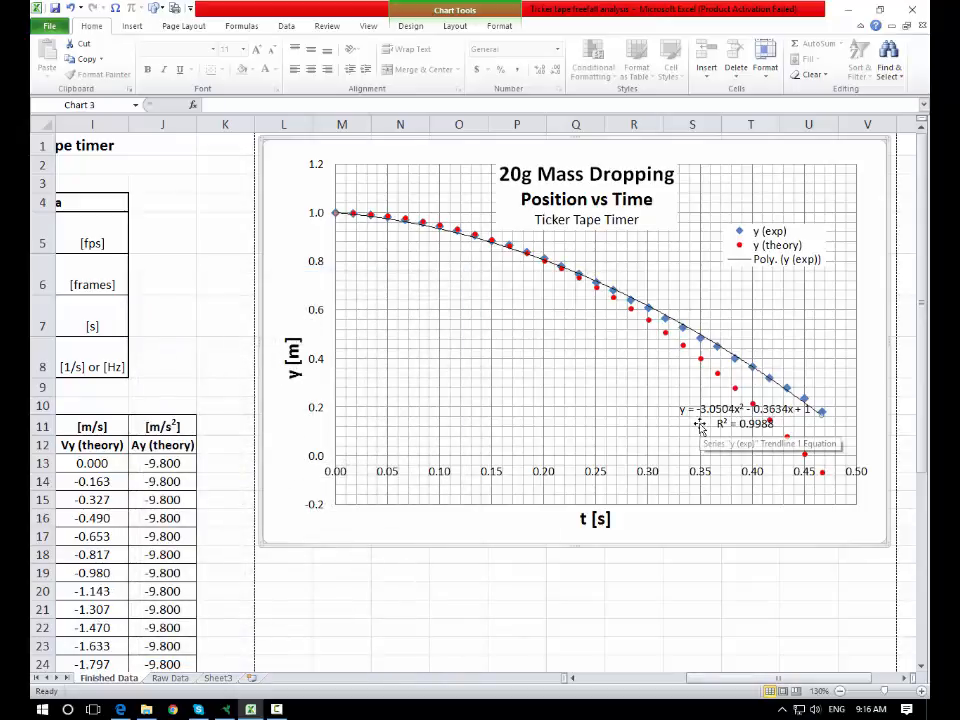
- Move the trendline equation label up beside the curve and give it a white fill
left_click(717, 422)
left_click_drag(705, 399, 724, 296)
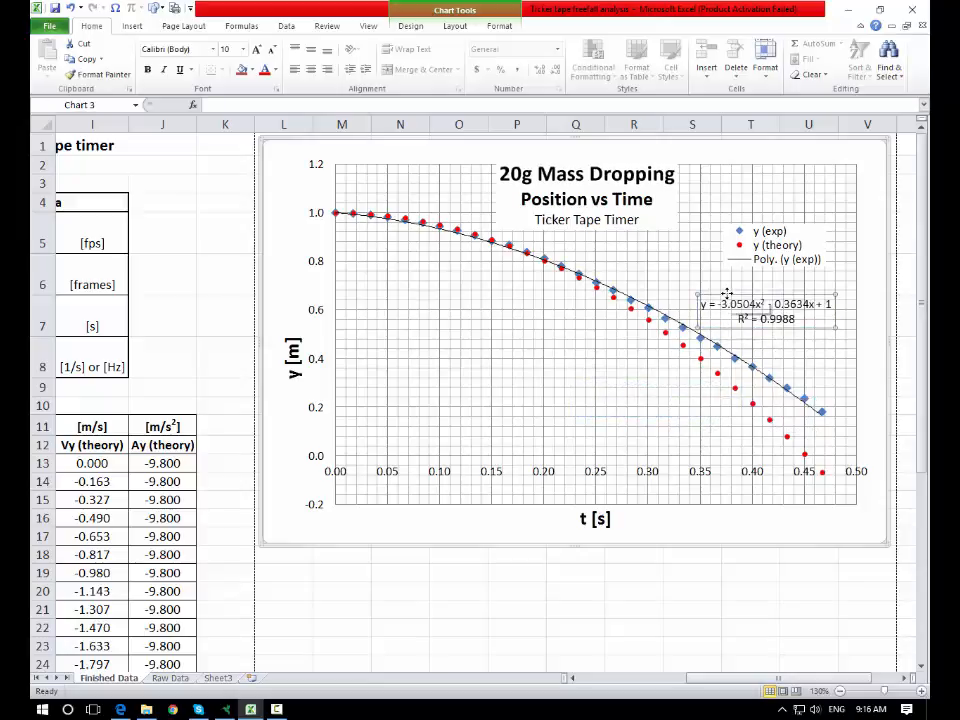
right_click(724, 296)
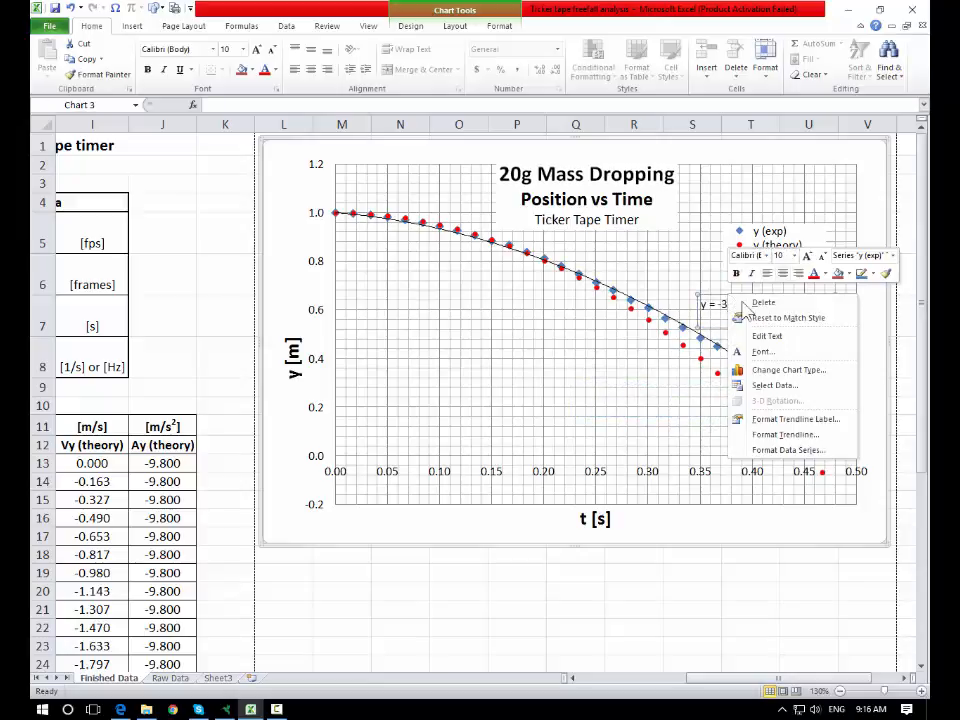
left_click(848, 274)
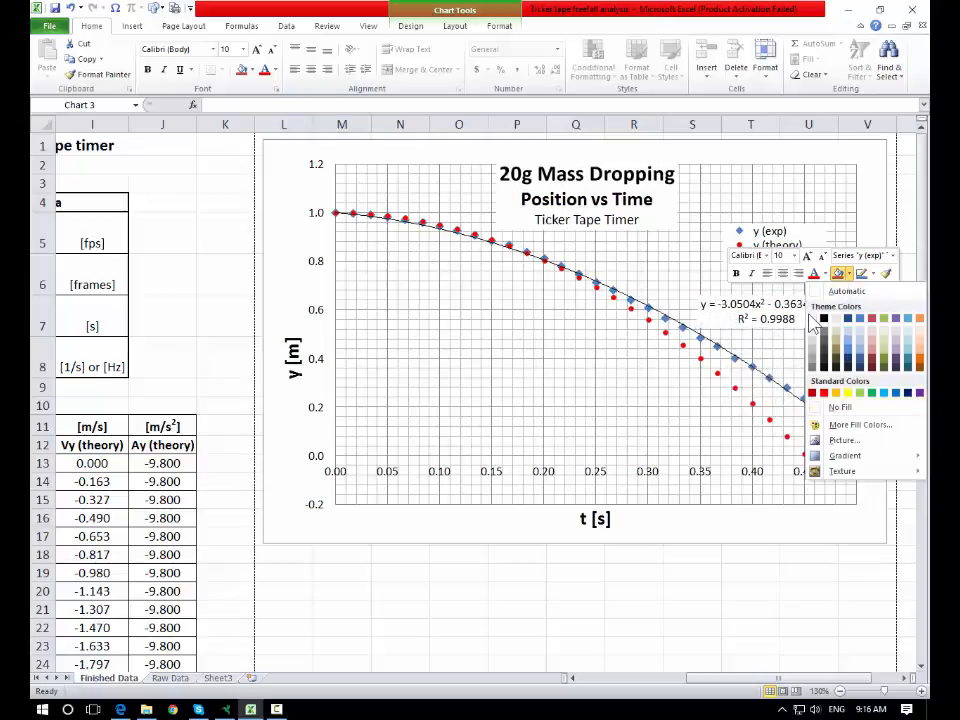
left_click(813, 319)
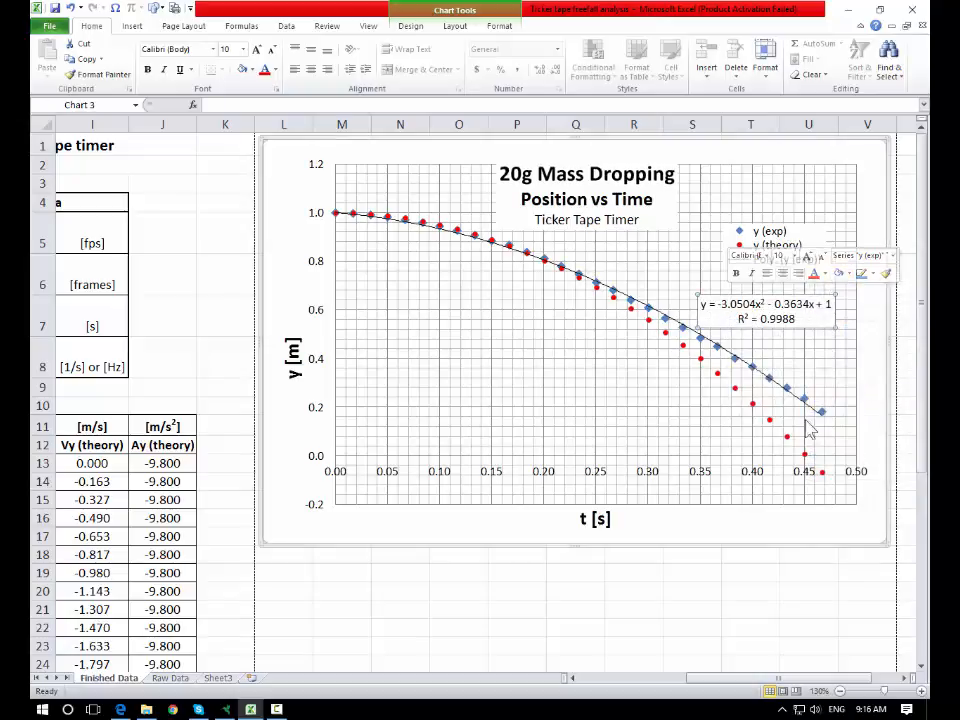
- Give the trendline equation label an automatic-colour outline
right_click(820, 305)
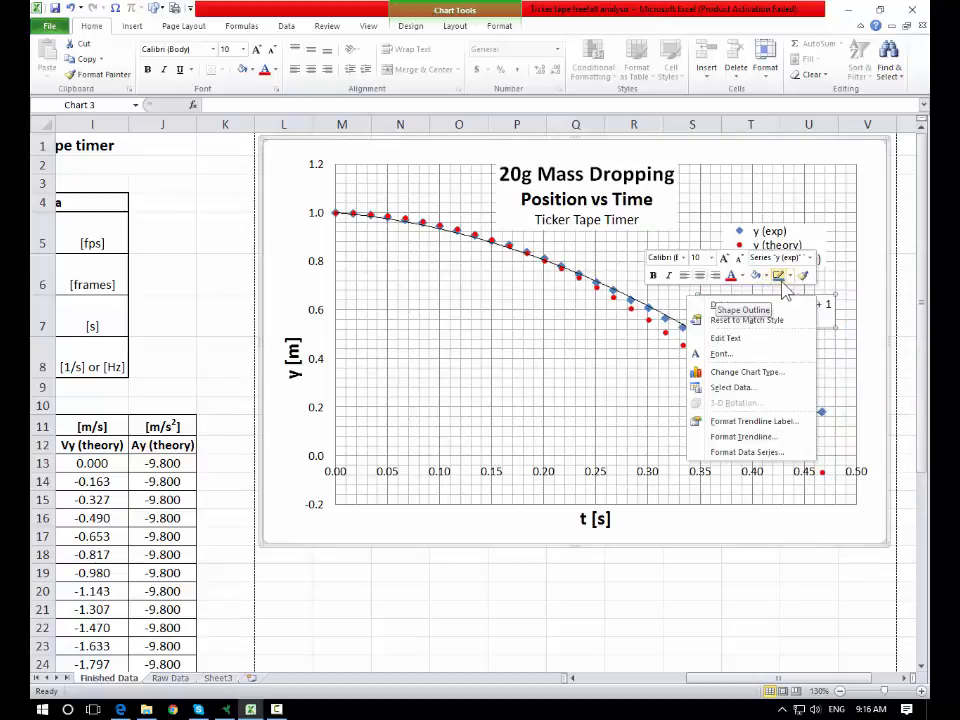
left_click(789, 277)
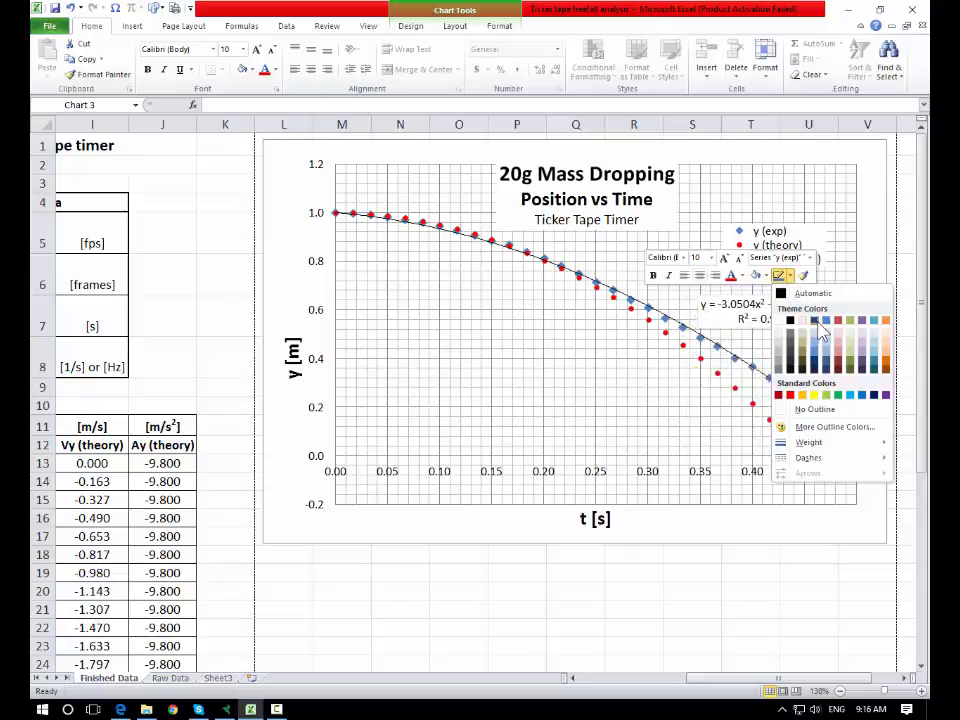
left_click(805, 293)
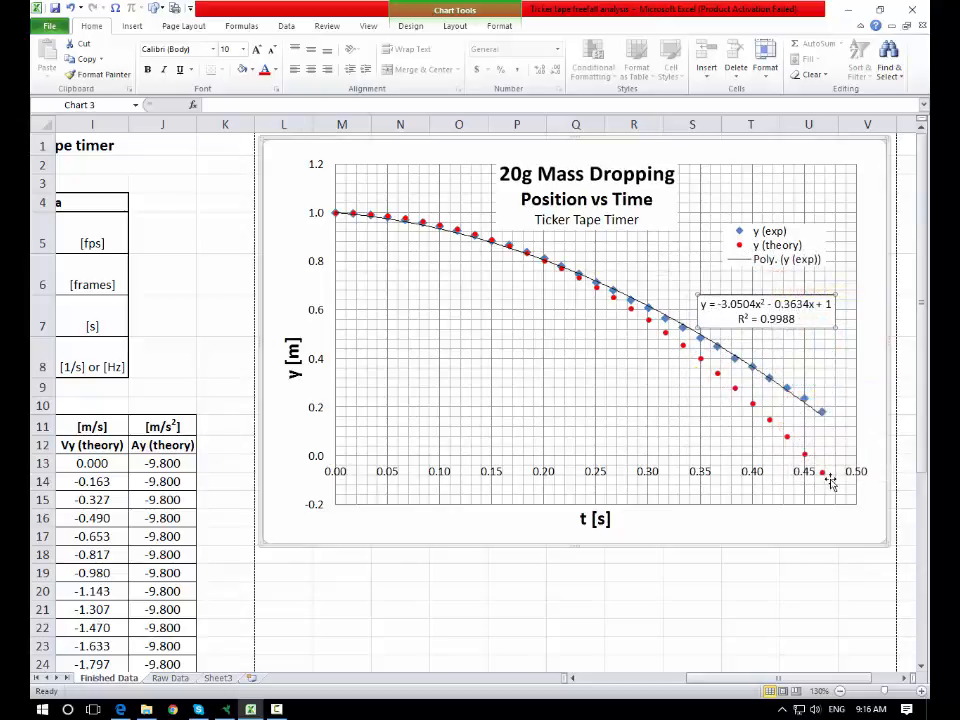
left_click(790, 556)
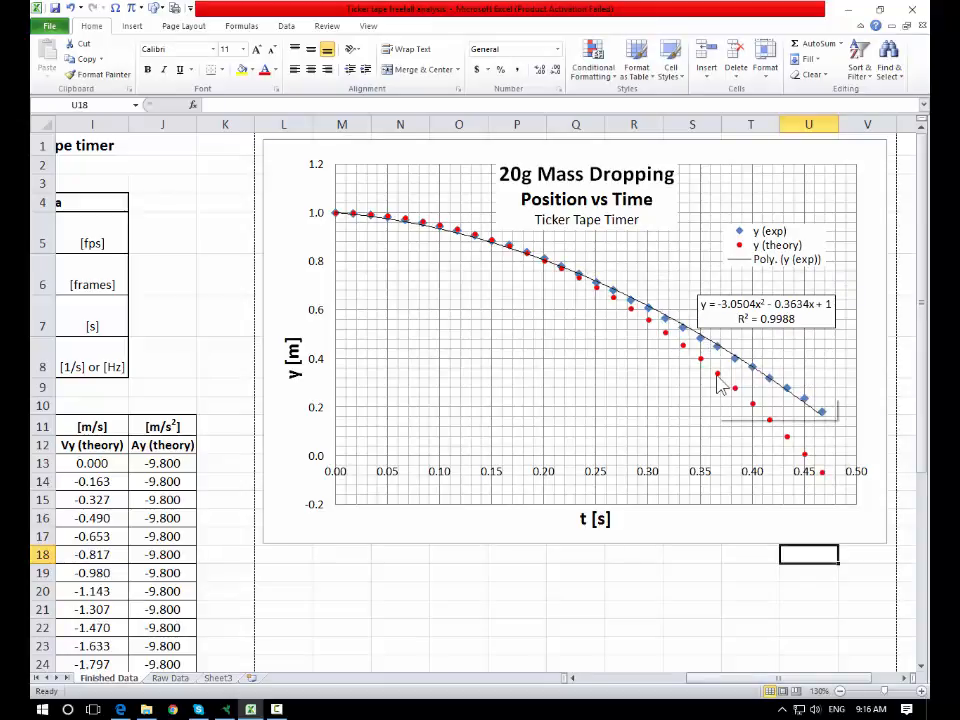
- Add an order 2 polynomial trendline to the y (theory) series, showing its equation and R-squared value
left_click(717, 378)
right_click(721, 388)
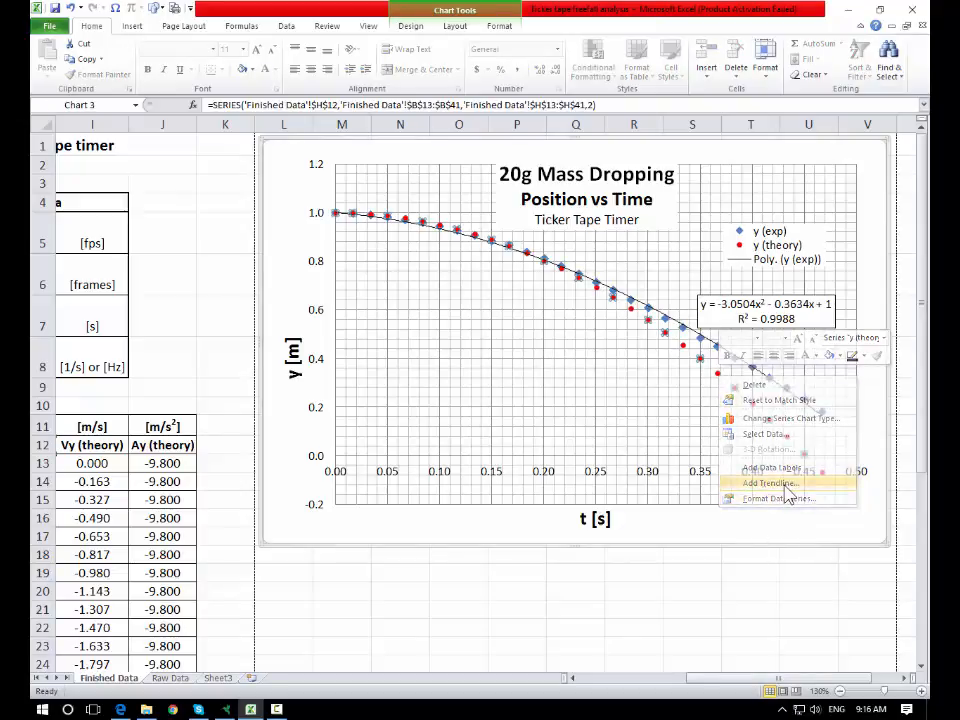
left_click(786, 485)
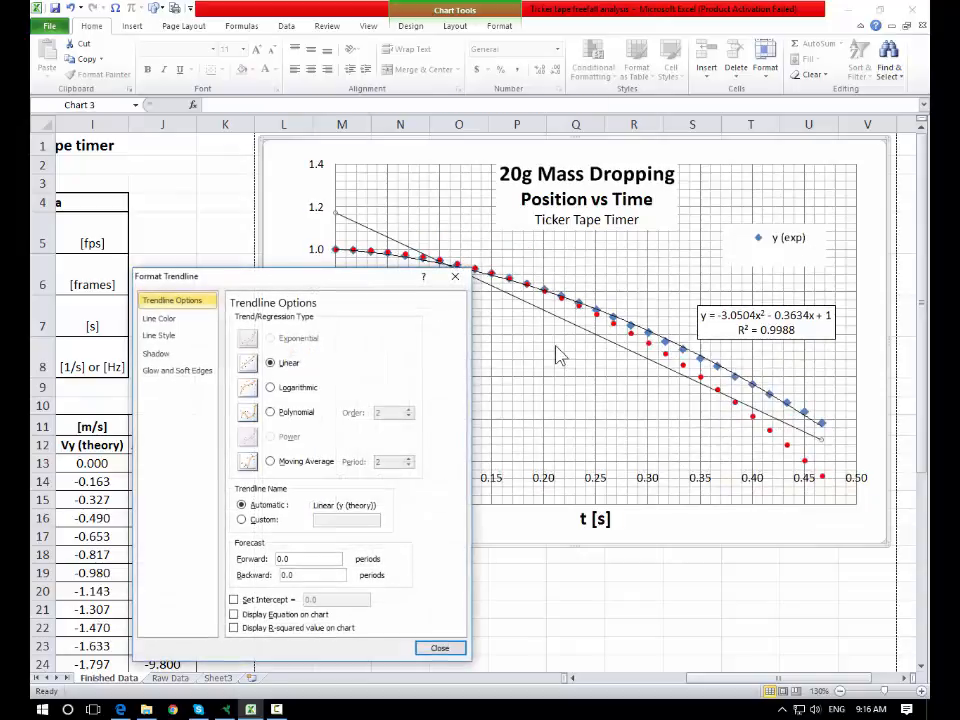
left_click(285, 412)
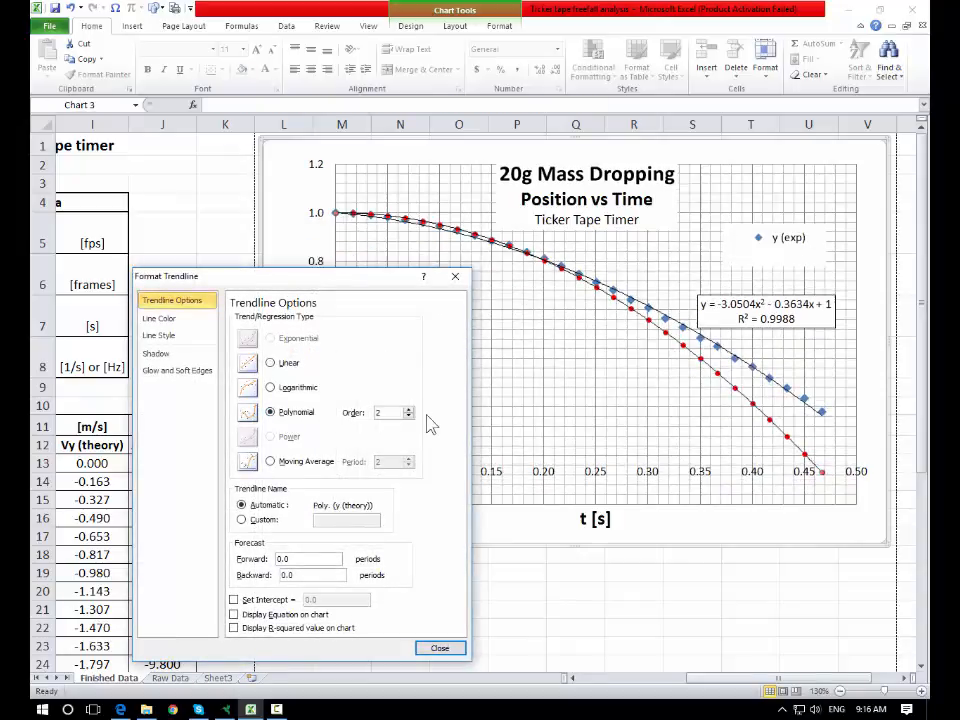
left_click(234, 614)
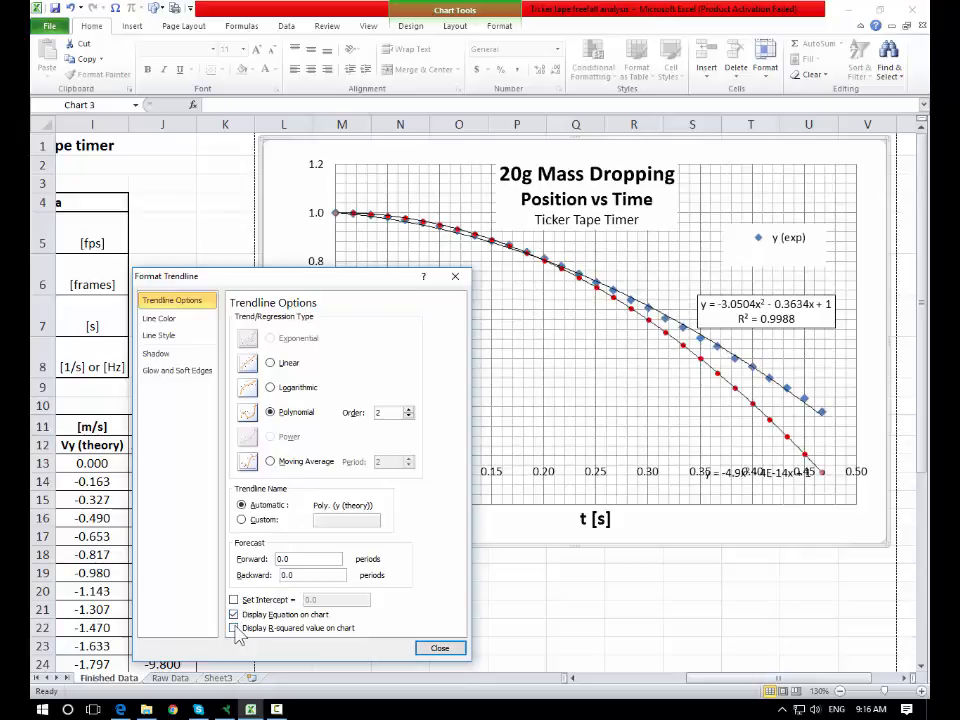
left_click(234, 628)
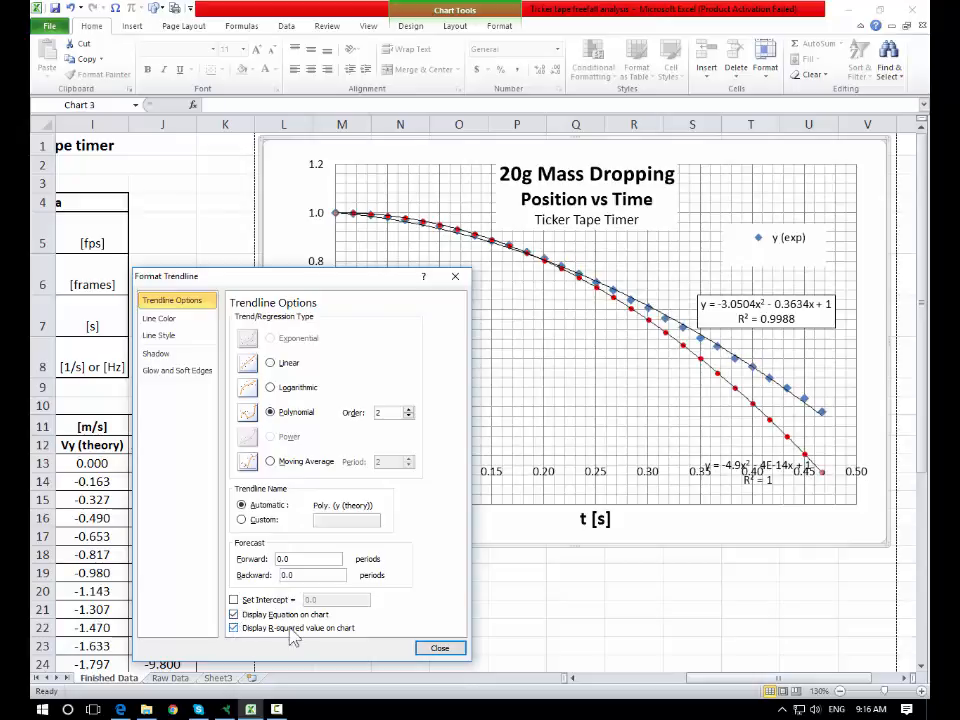
left_click(440, 648)
- Move the y (theory) trendline equation label up beside its curve and give it an outline
left_click(726, 458)
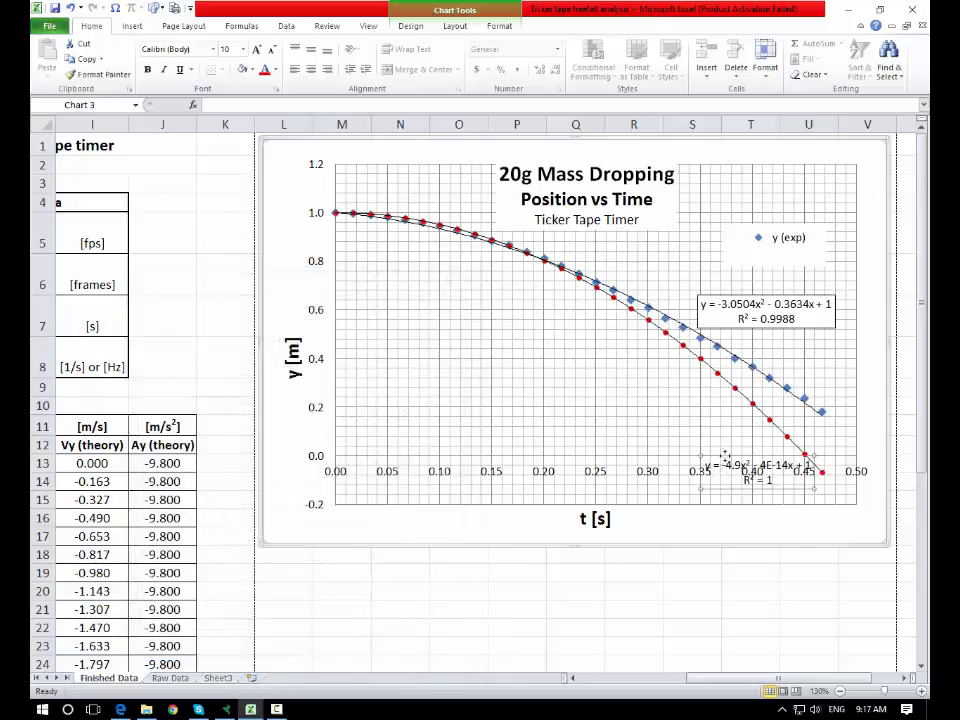
left_click_drag(708, 480, 597, 396)
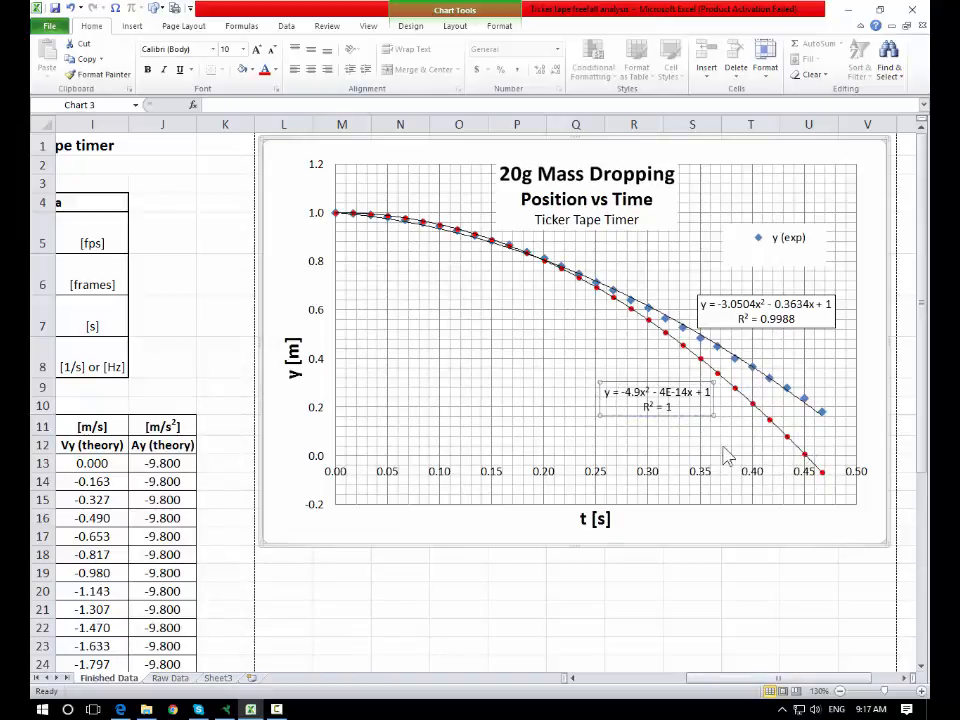
right_click(682, 410)
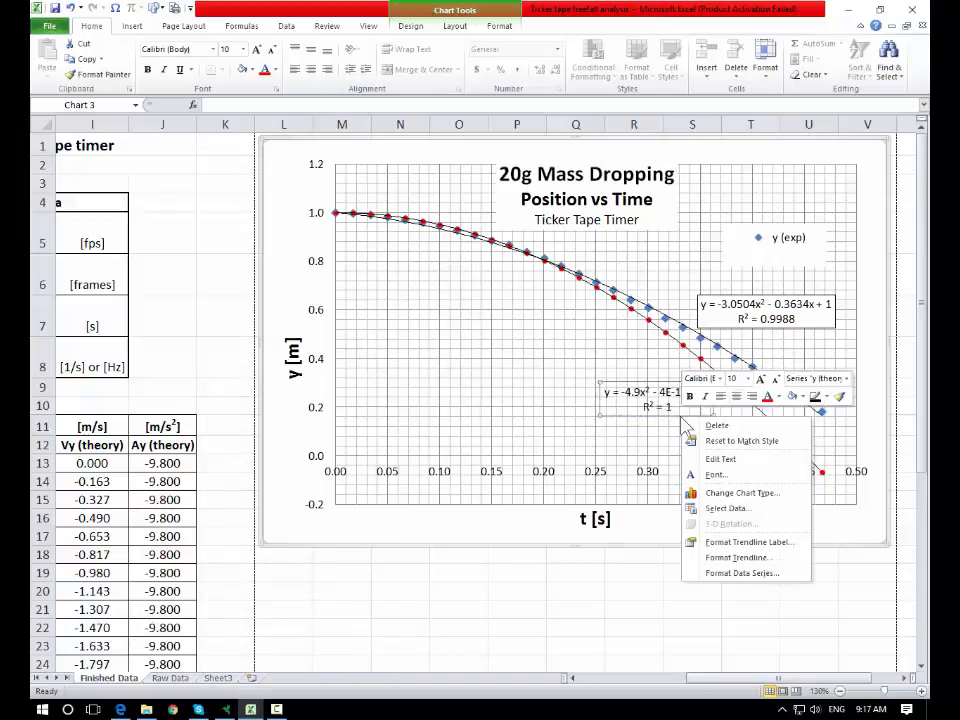
left_click(792, 397)
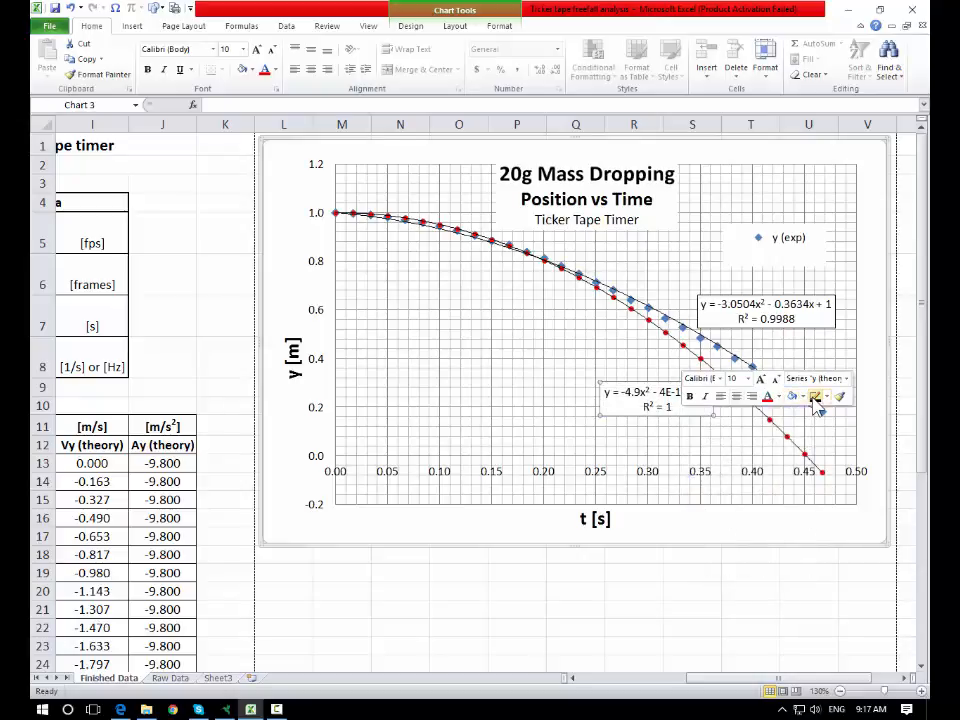
left_click(739, 561)
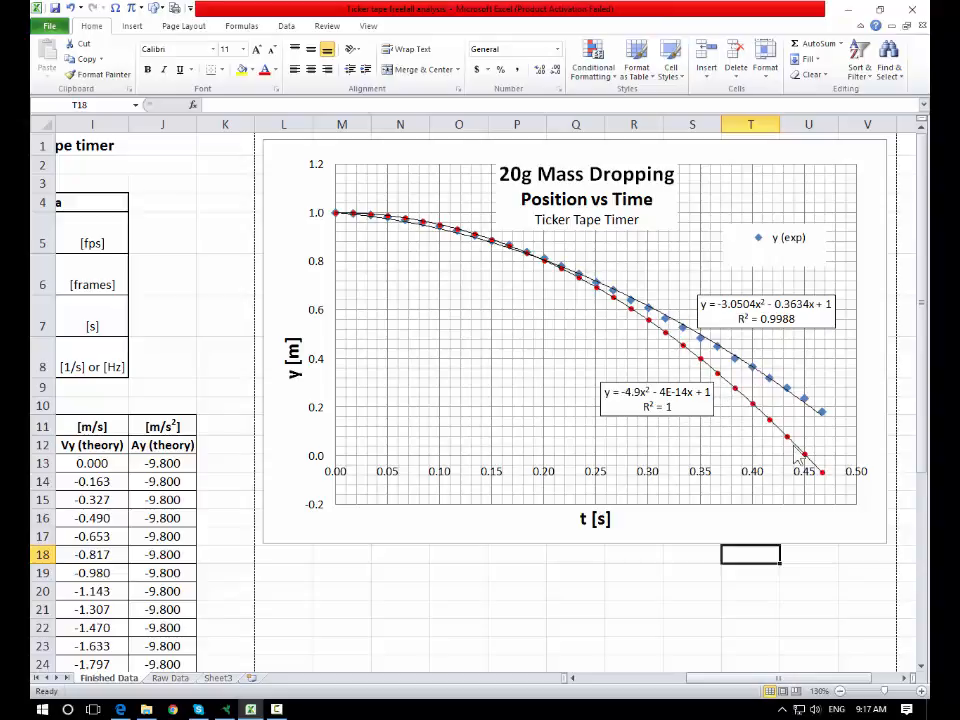
- Enlarge the legend so it lists all four entries, including both polynomial trendlines
left_click(800, 330)
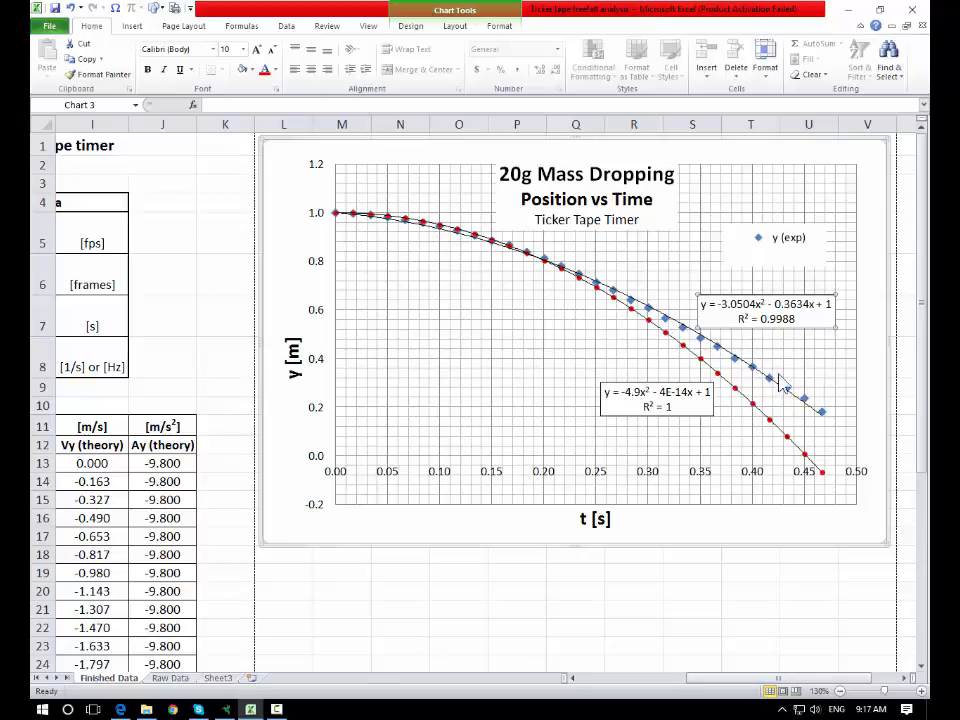
left_click(738, 318)
left_click(683, 375)
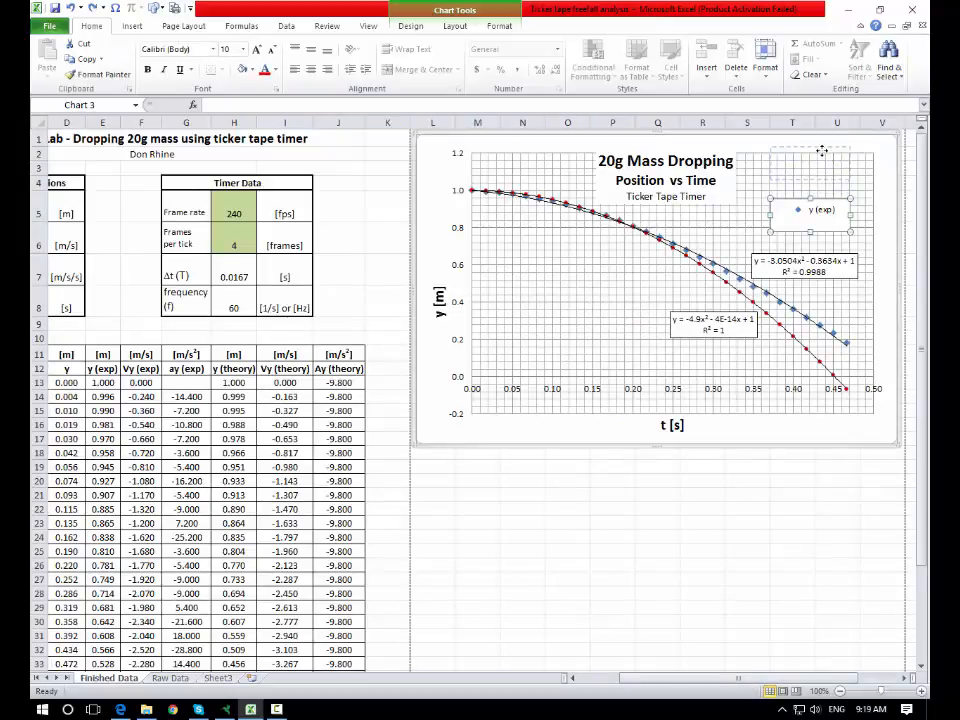
left_click_drag(822, 150, 877, 170)
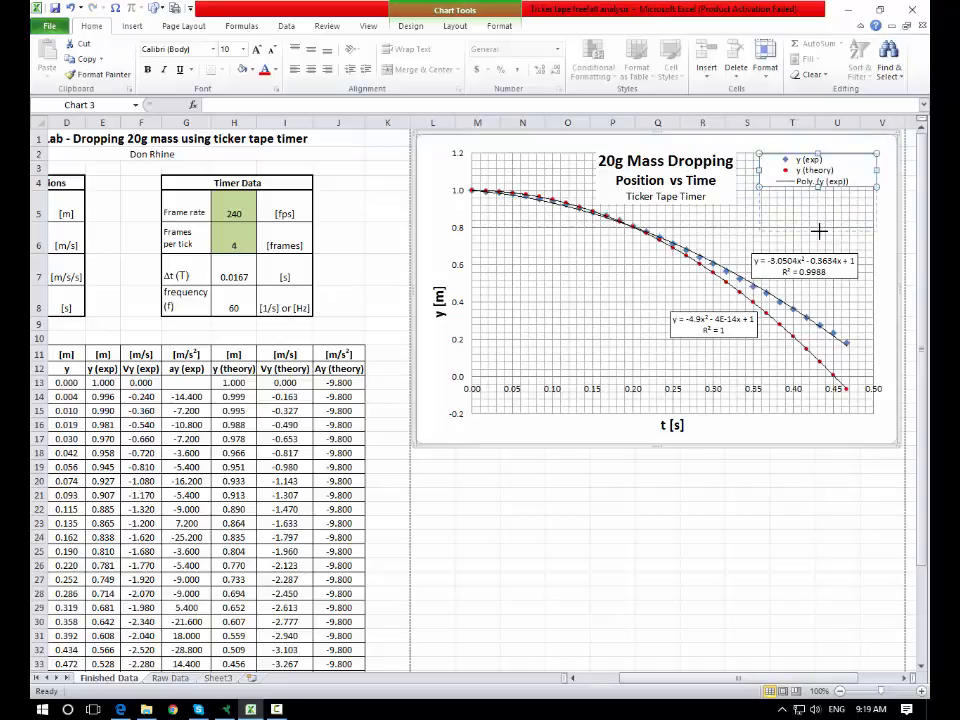
left_click_drag(818, 231, 818, 232)
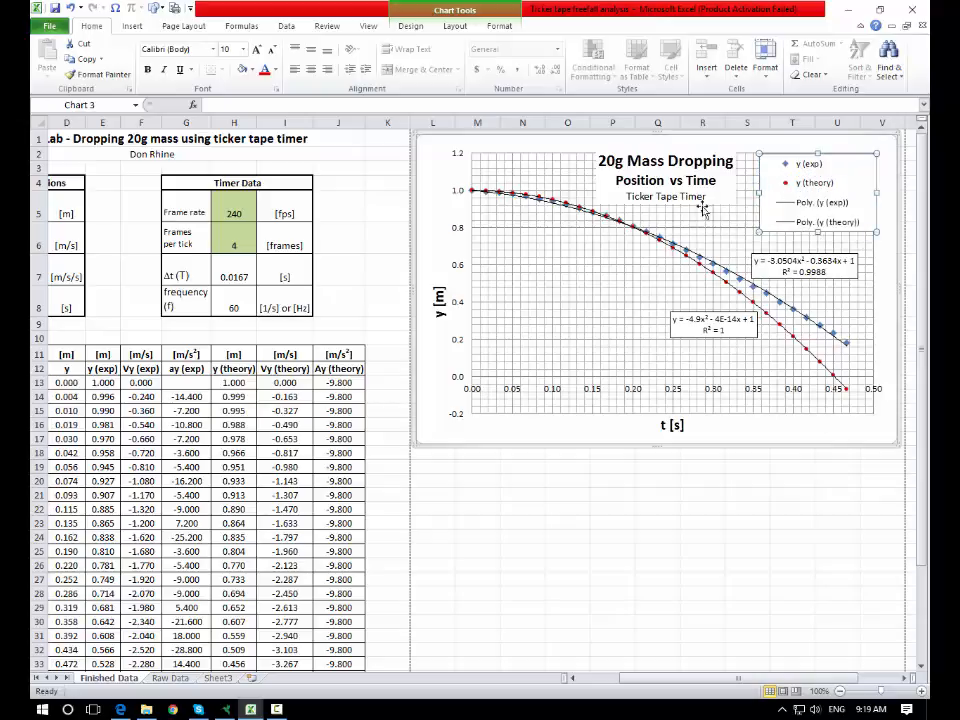
left_click(747, 522)
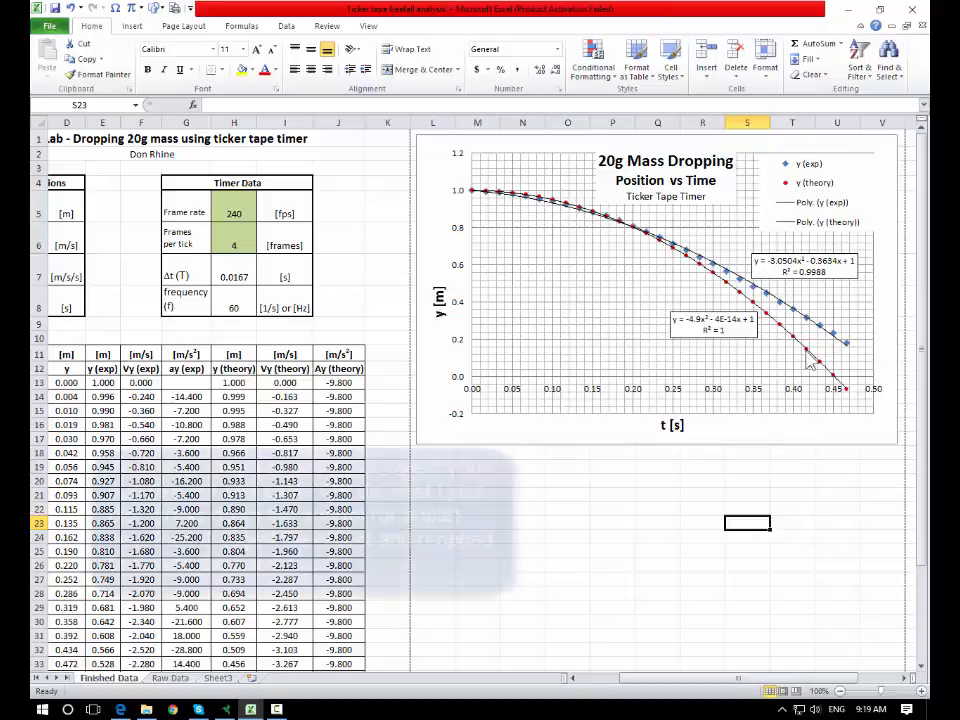
- Duplicate the position chart, placing the copy below the original
scroll(481, 397, "down", 3)
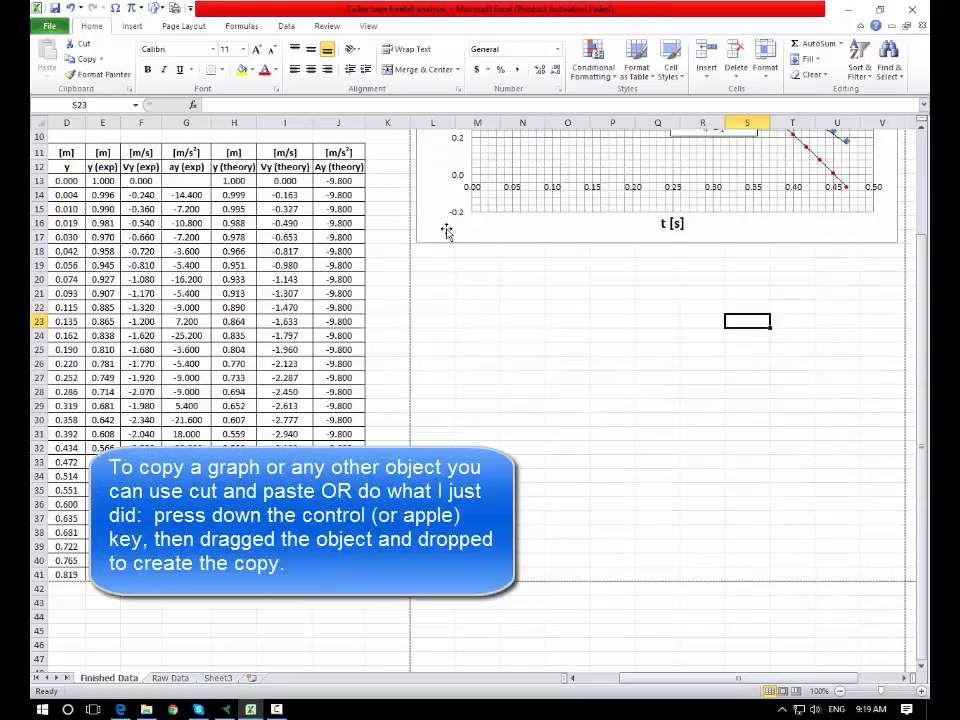
left_click(436, 243)
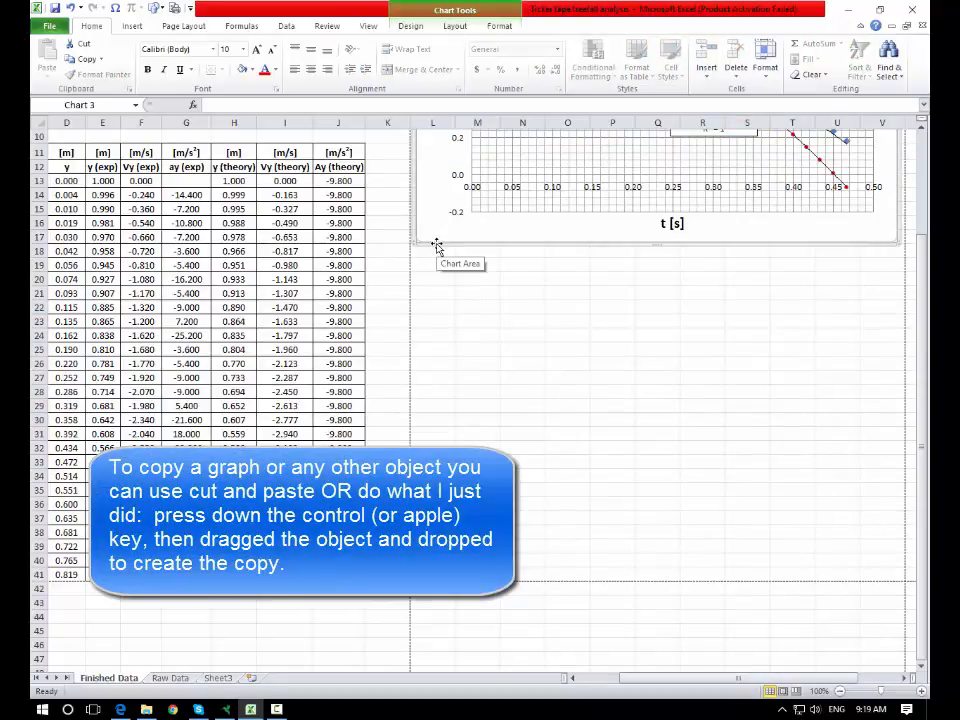
left_click_drag(437, 246, 441, 558)
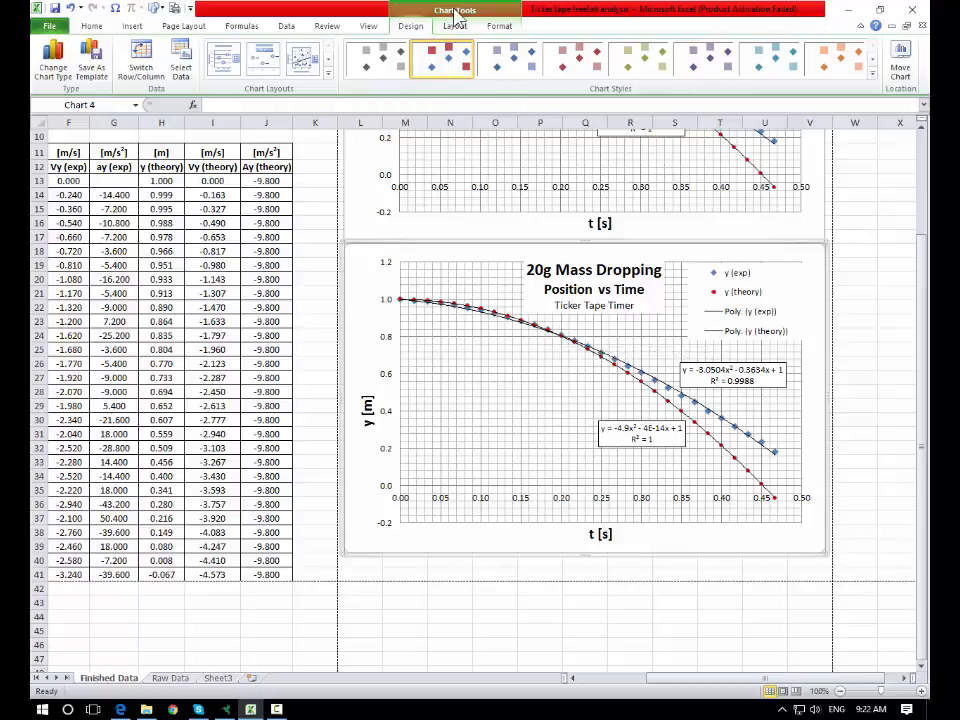
- Change the copied chart's data range to columns B, F and I to plot Vy (exp) and Vy (theory) against time
left_click(90, 27)
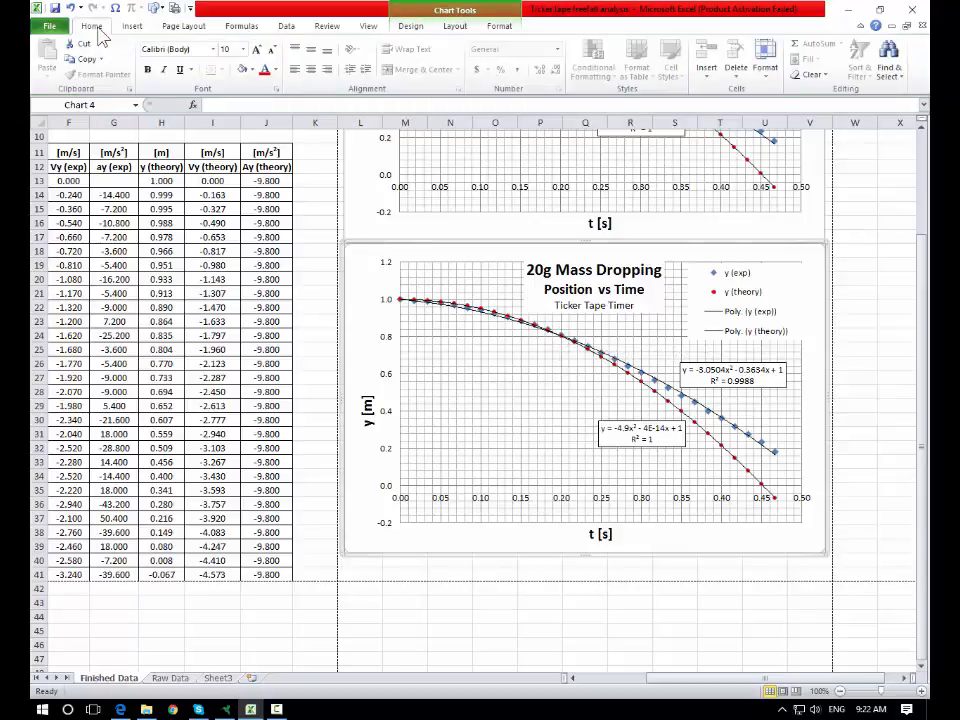
left_click(460, 10)
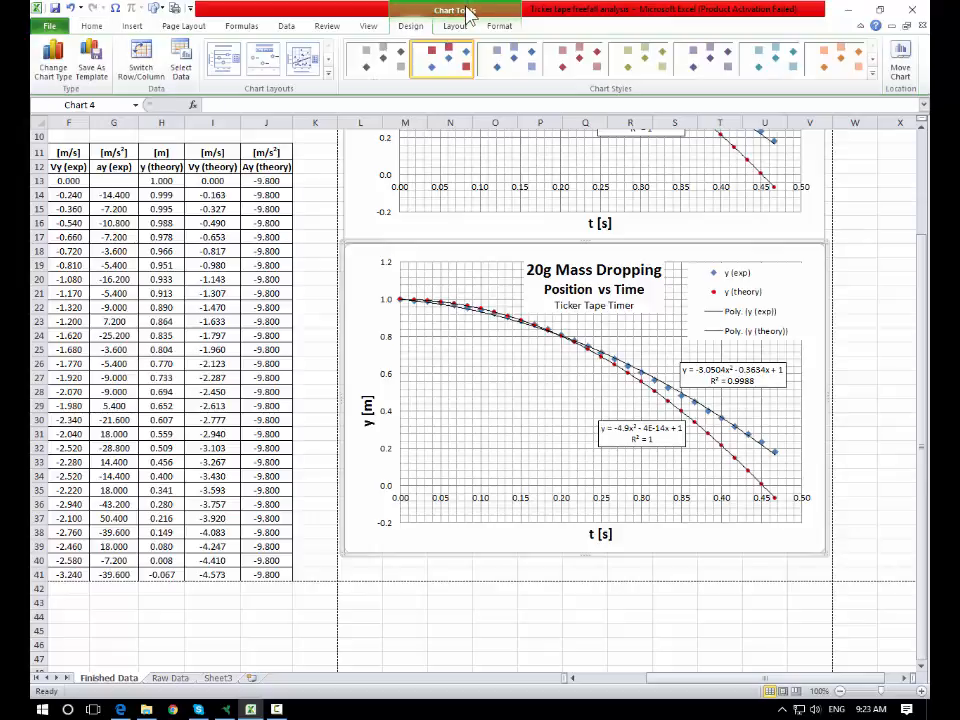
left_click(181, 58)
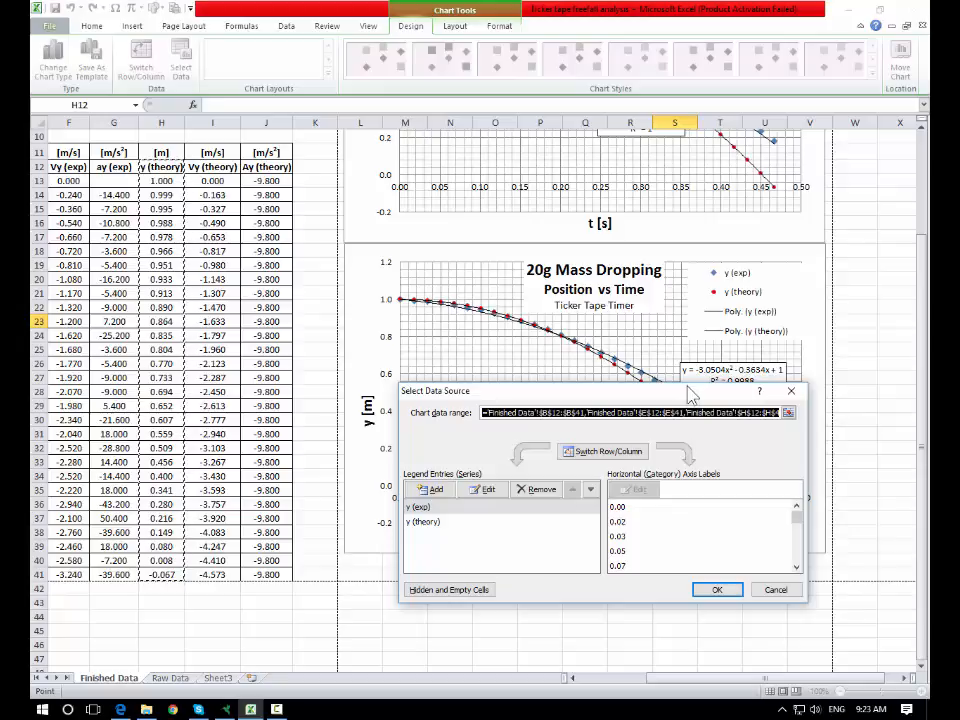
left_click_drag(688, 390, 535, 386)
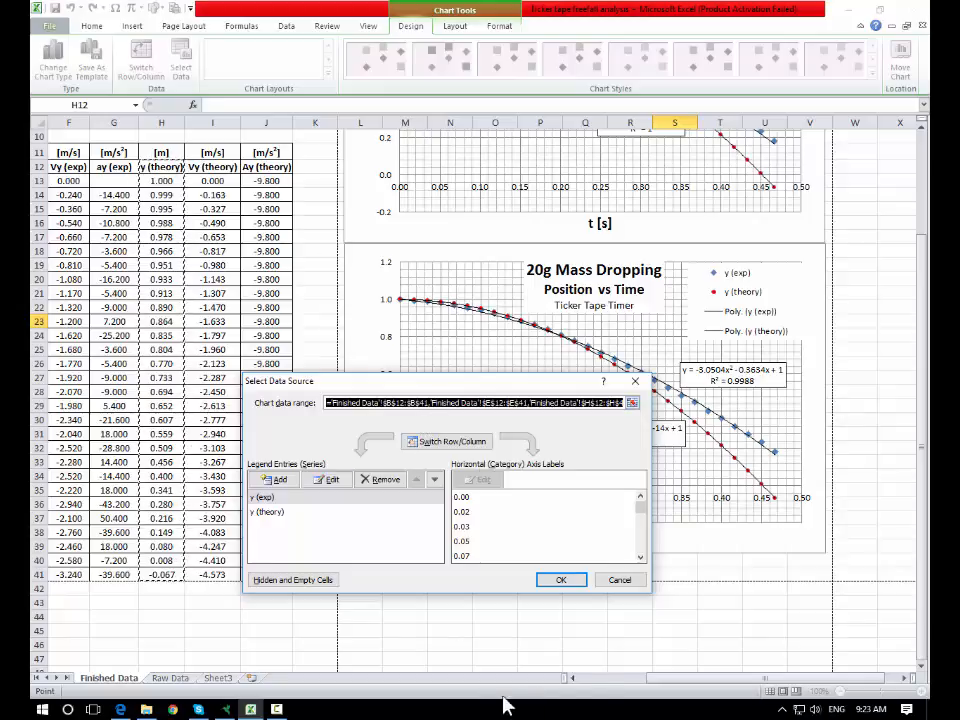
left_click_drag(650, 681, 653, 683)
scroll(636, 681, "left", 3)
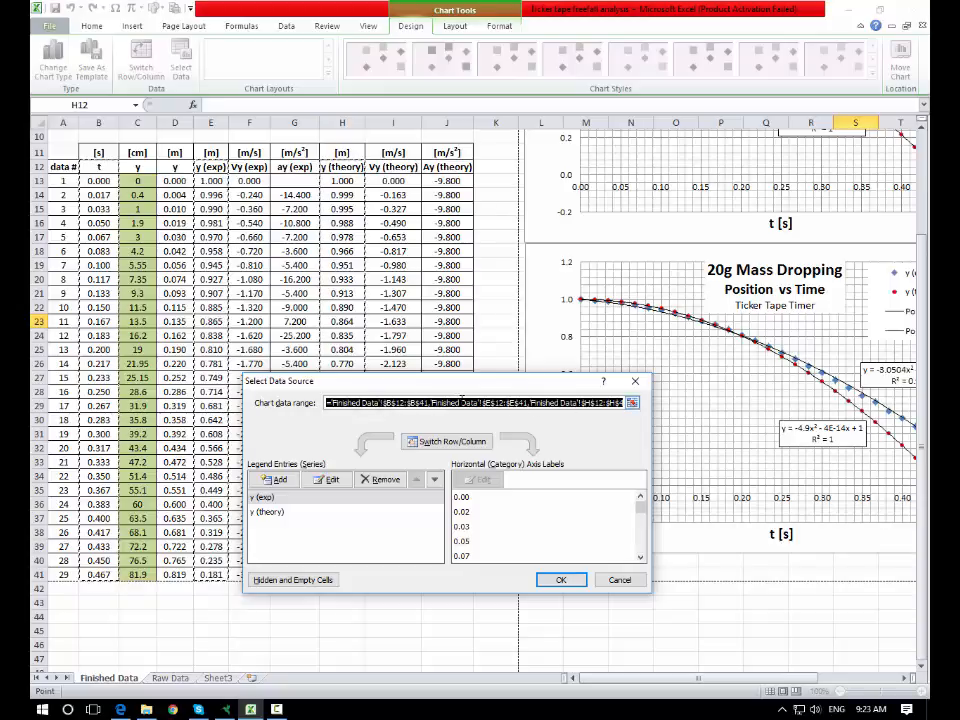
left_click(414, 402)
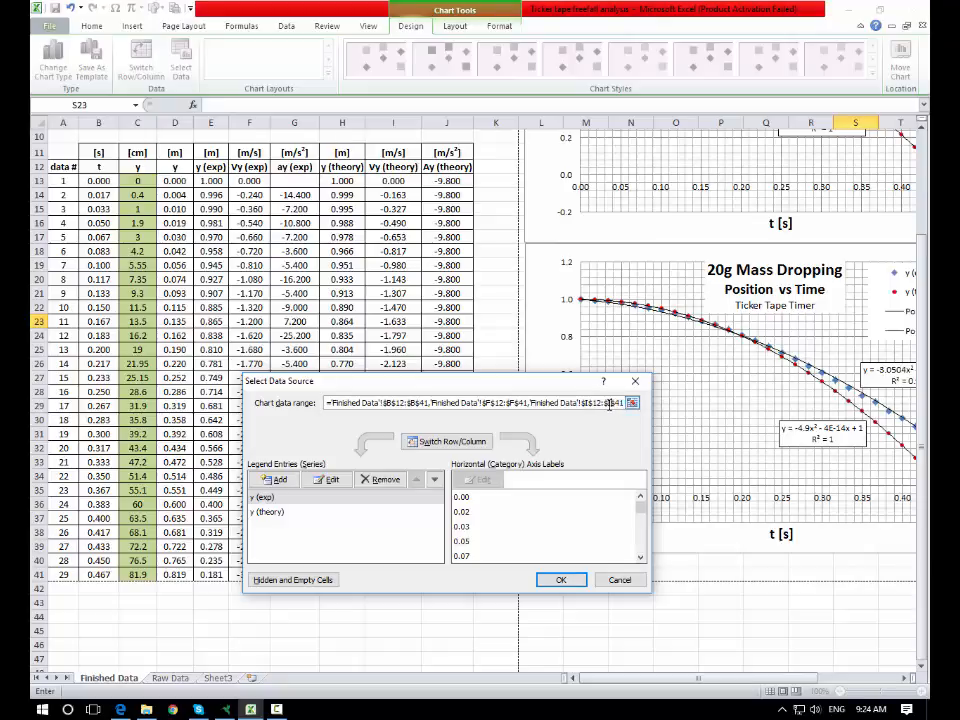
left_click(559, 580)
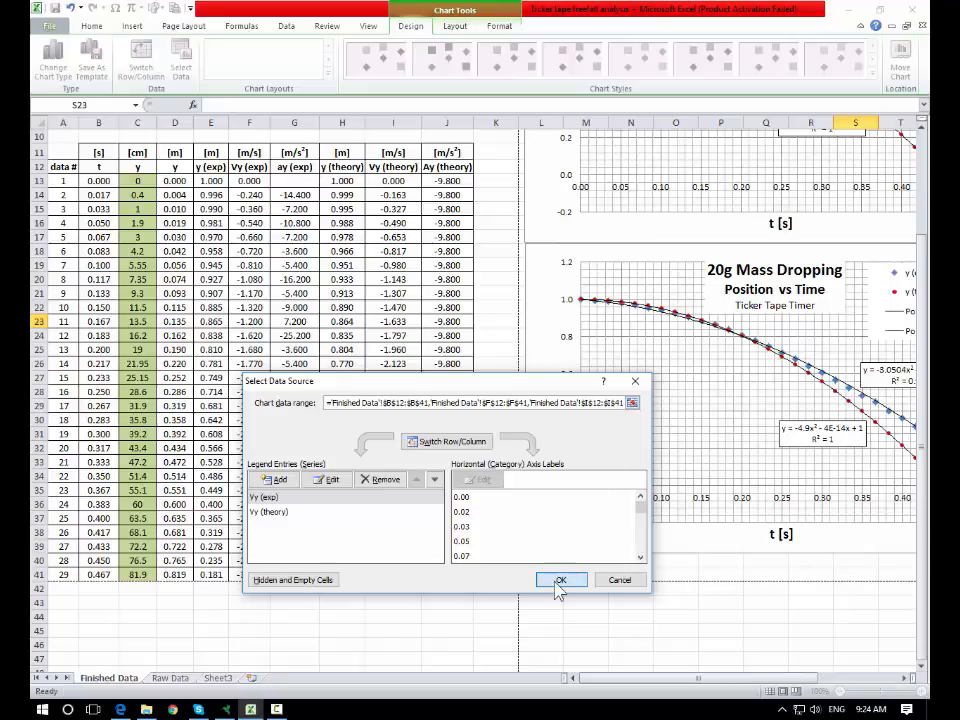
- Delete both trendlines and their equation labels from the copied chart and retitle it Velocity vs Time
left_click(912, 684)
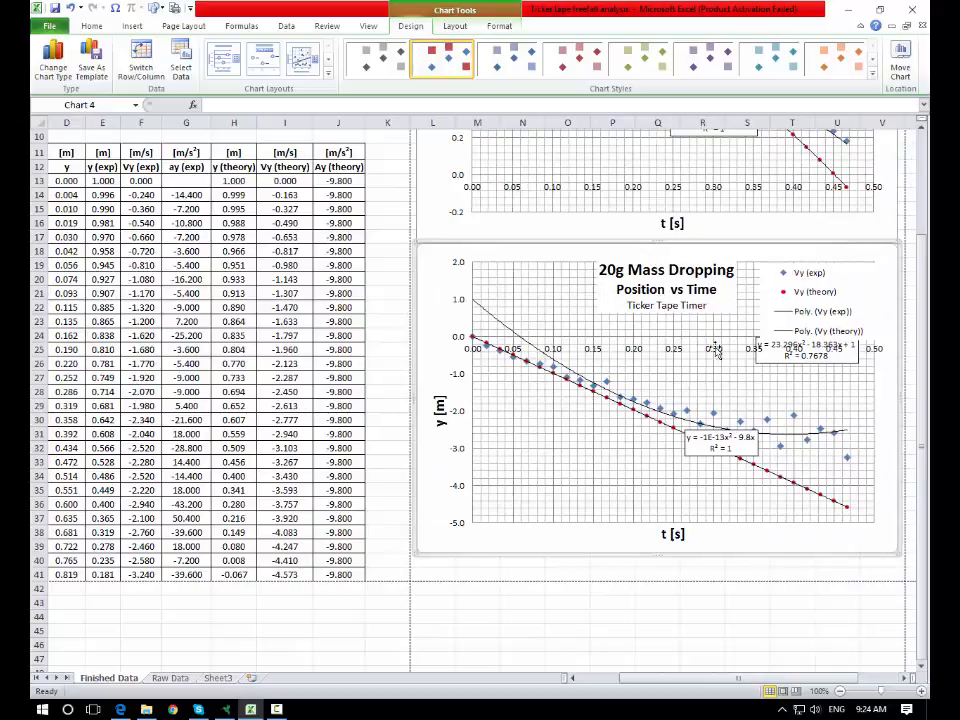
left_click(817, 314)
left_click(690, 433)
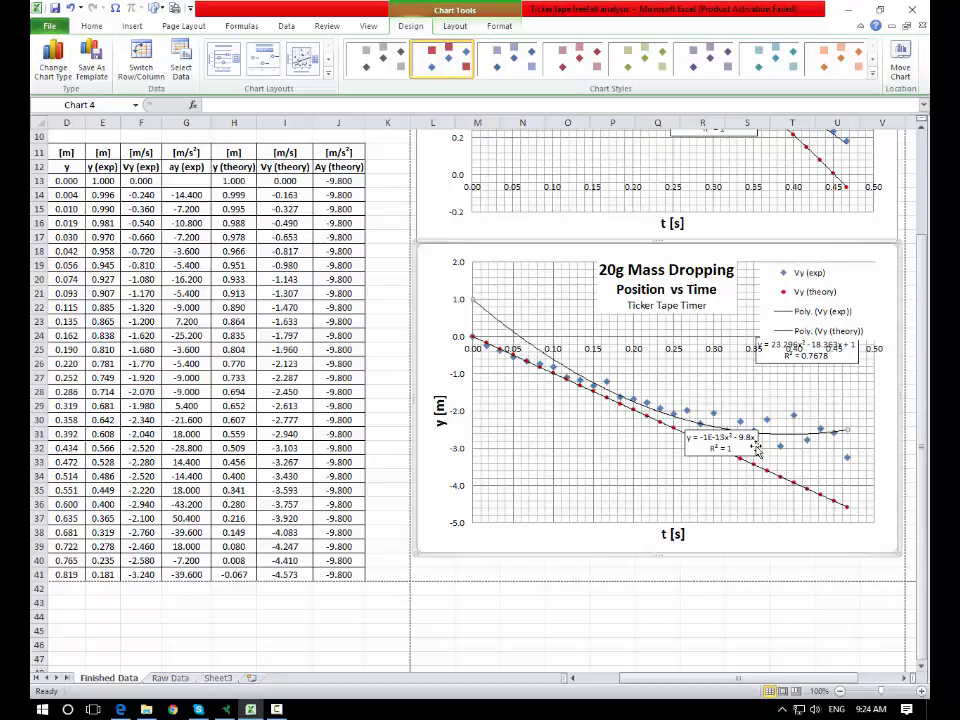
left_click_drag(758, 452, 823, 365)
key("Delete")
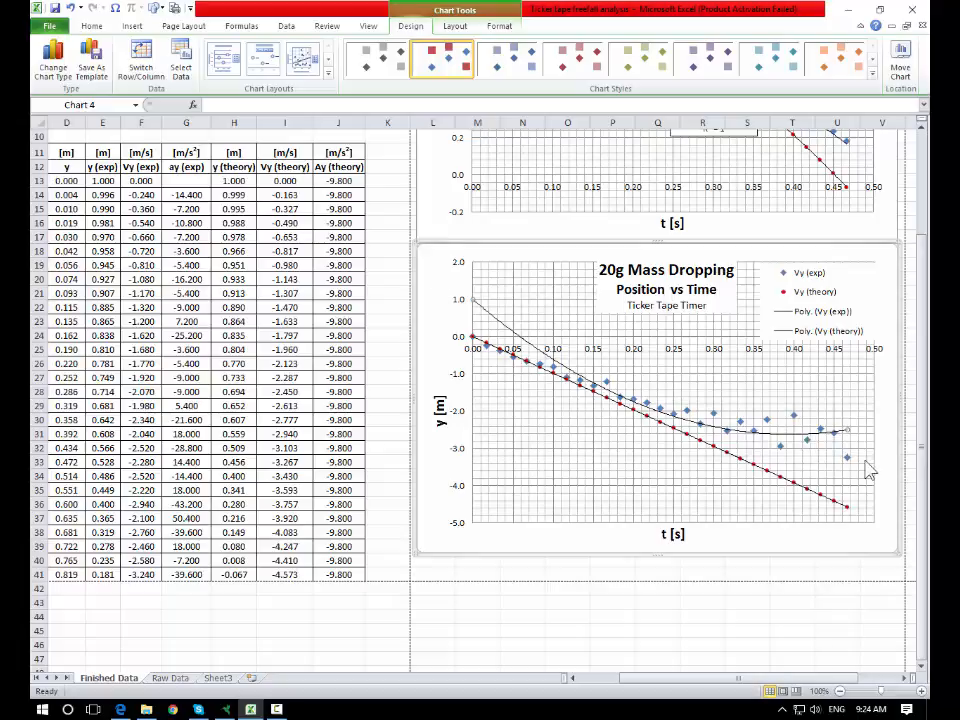
key("Delete")
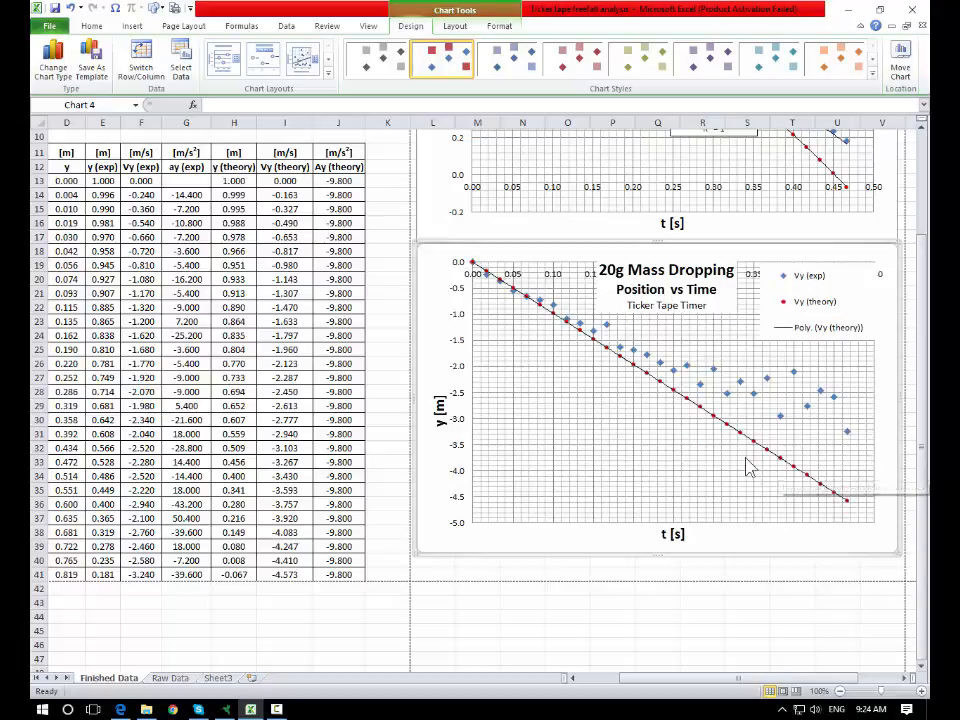
left_click_drag(687, 292, 709, 320)
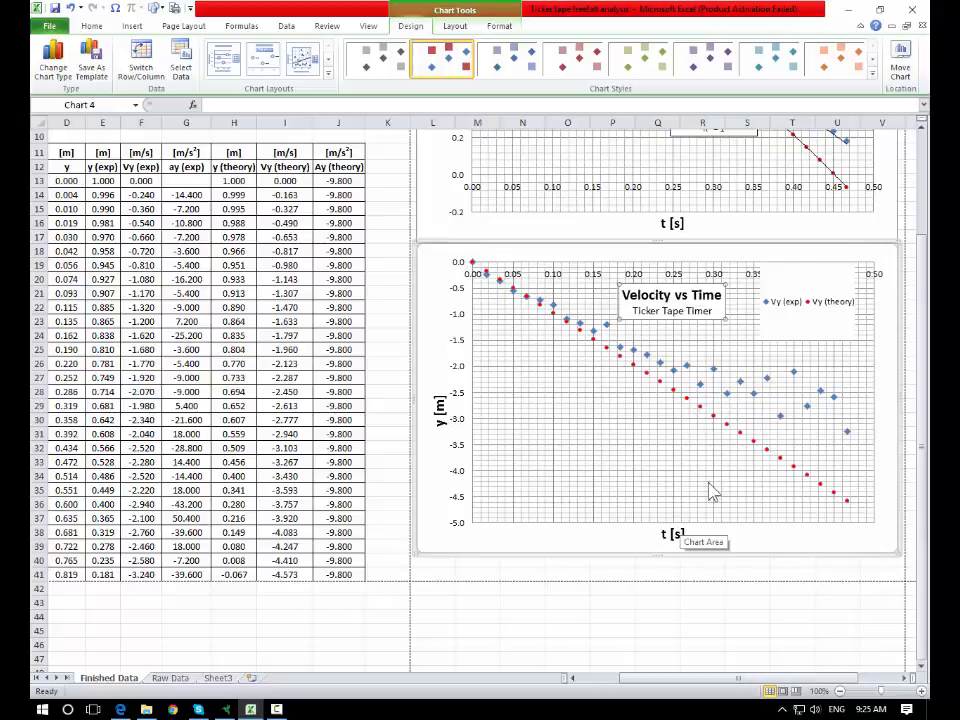
- Move the legend into the plot area and reduce the velocity chart's height
left_click(782, 337)
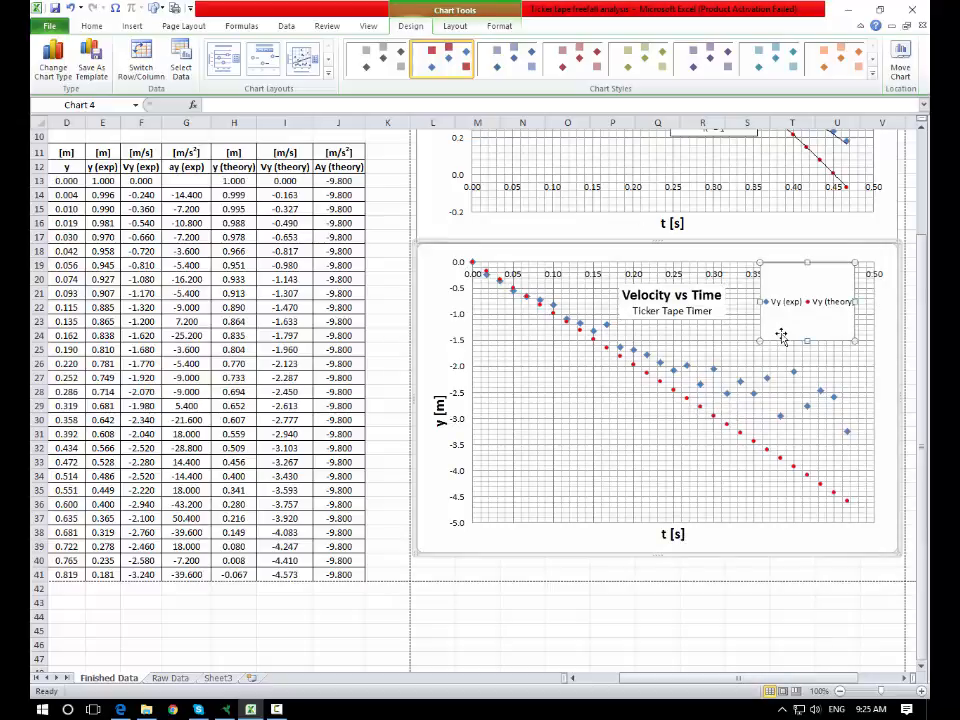
left_click_drag(758, 557, 660, 435)
left_click(776, 542)
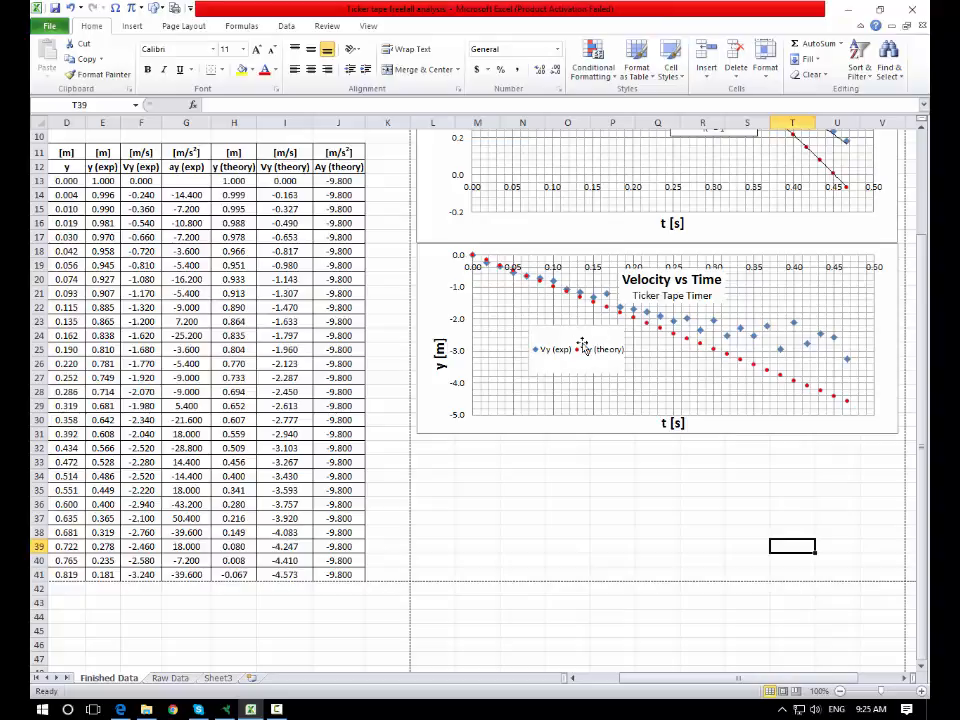
- Add a linear trendline to the Vy (exp) series with its intercept fixed at 0
left_click(730, 337)
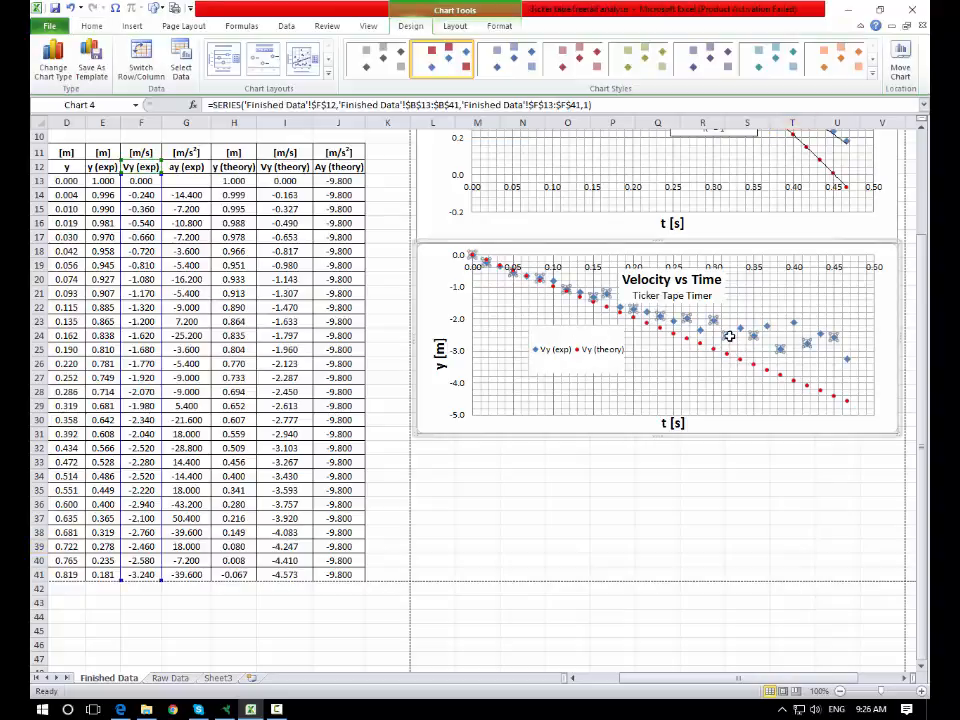
right_click(730, 337)
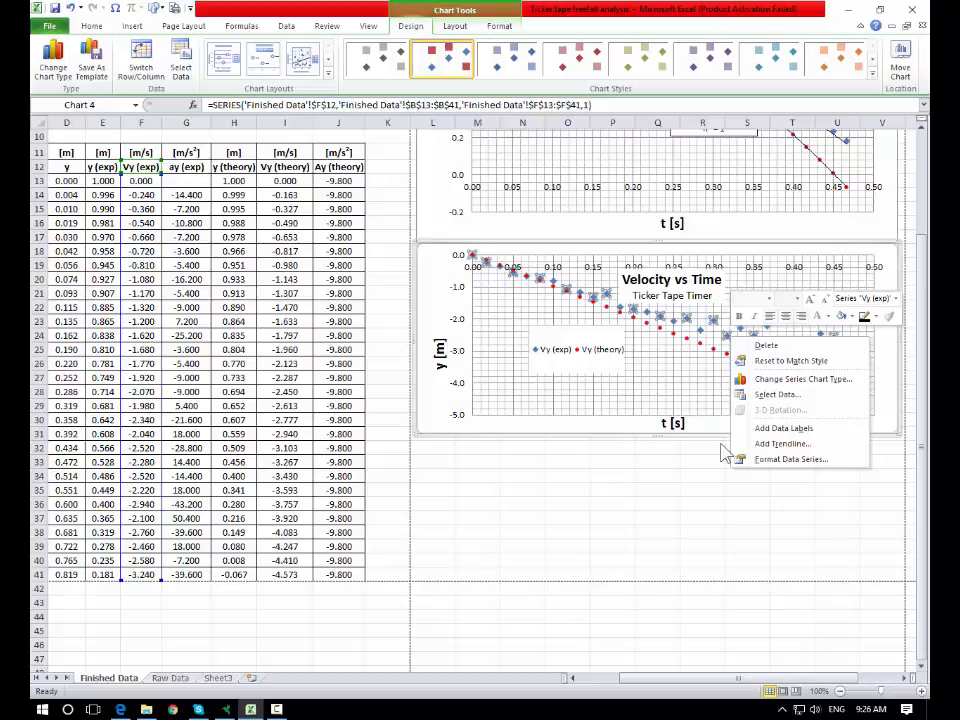
left_click(777, 446)
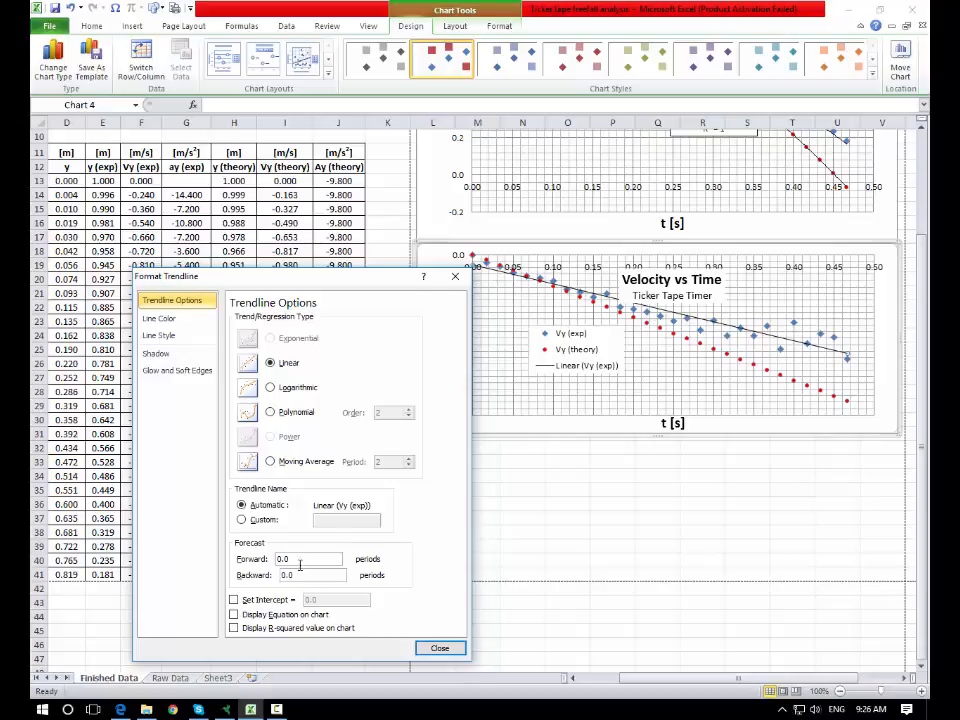
left_click(234, 599)
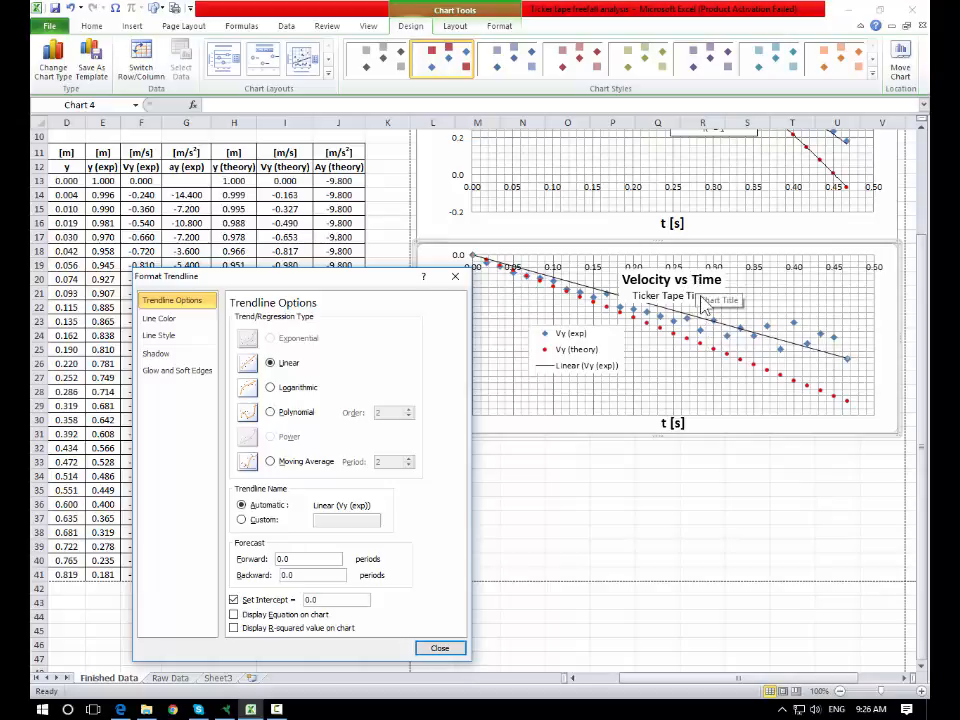
- Move the chart title to the upper right of the velocity chart and place the trendline equation label beside it
left_click_drag(692, 283, 823, 303)
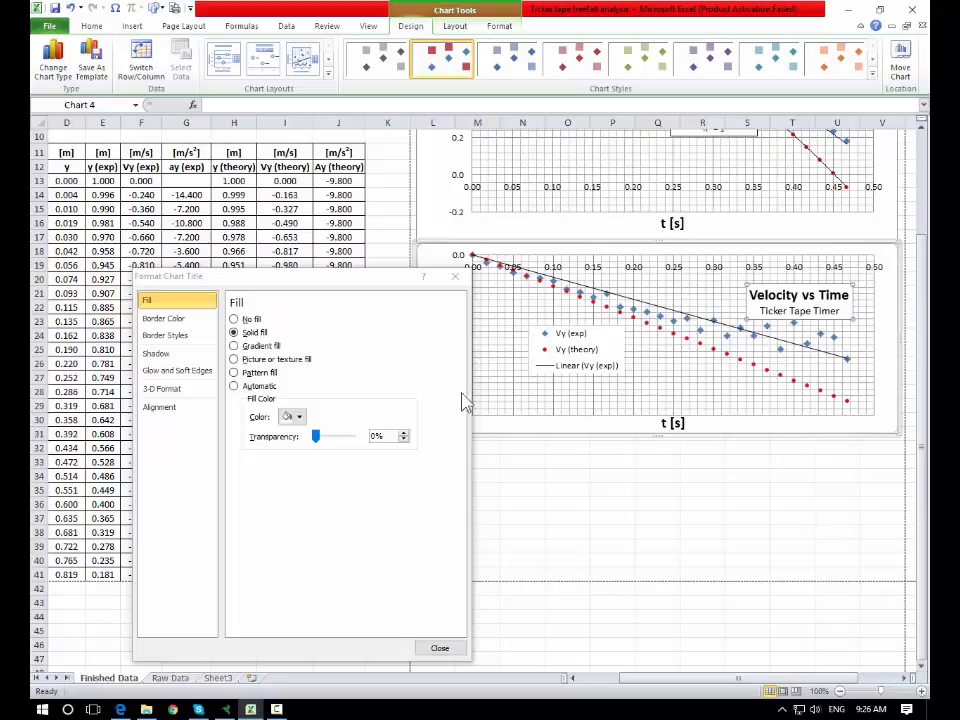
left_click(442, 649)
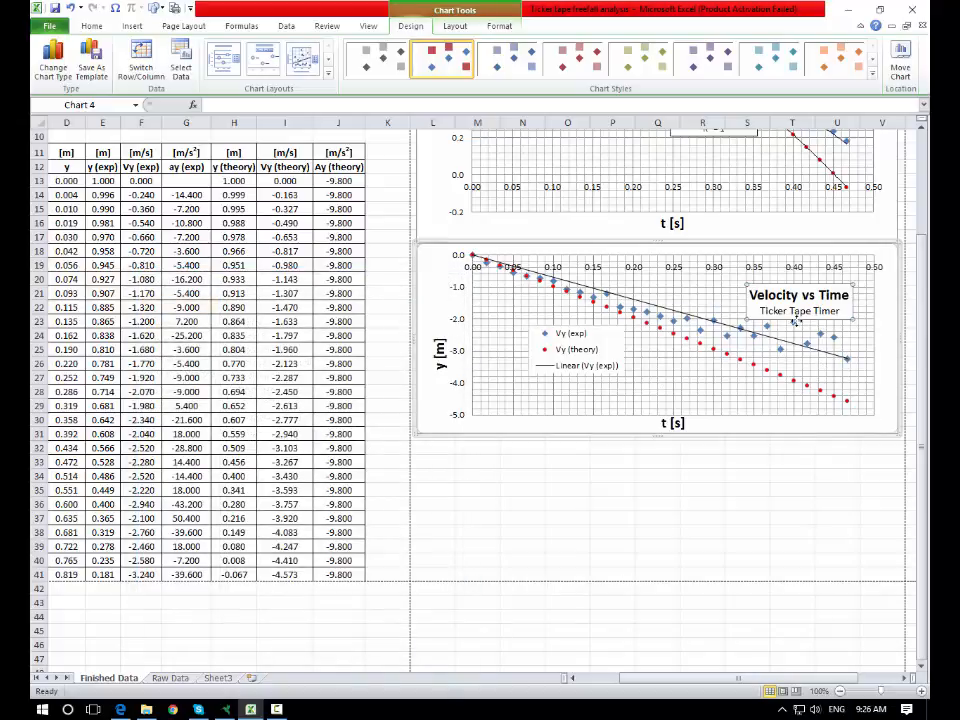
left_click(674, 311)
left_click_drag(839, 370, 714, 300)
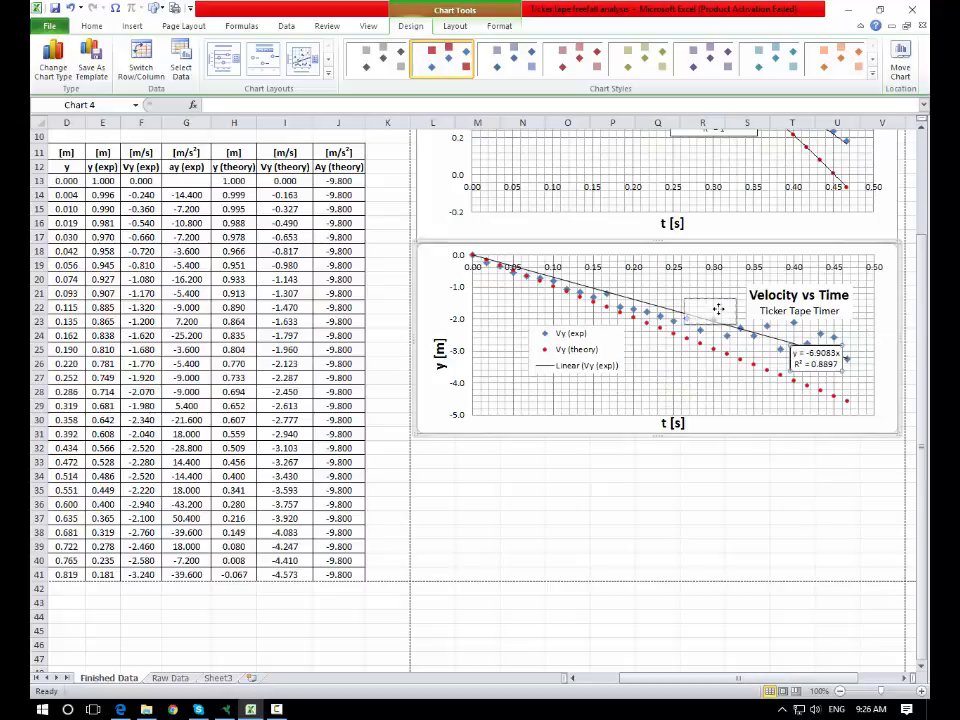
left_click(812, 315)
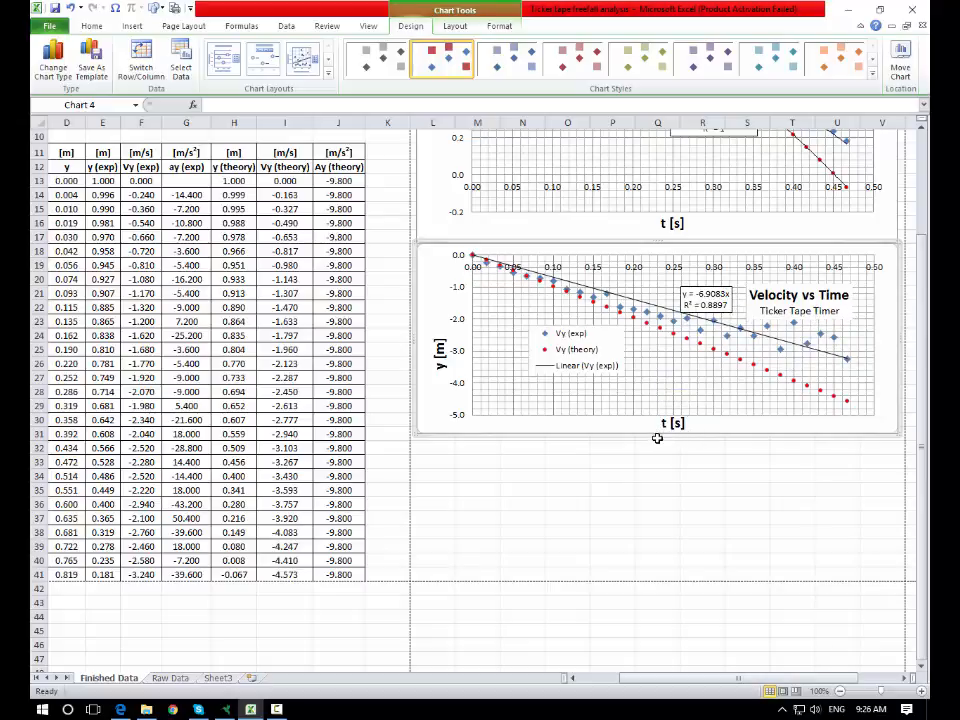
- Remove the minor gridlines from the velocity chart's vertical axis
right_click(490, 320)
left_click(553, 461)
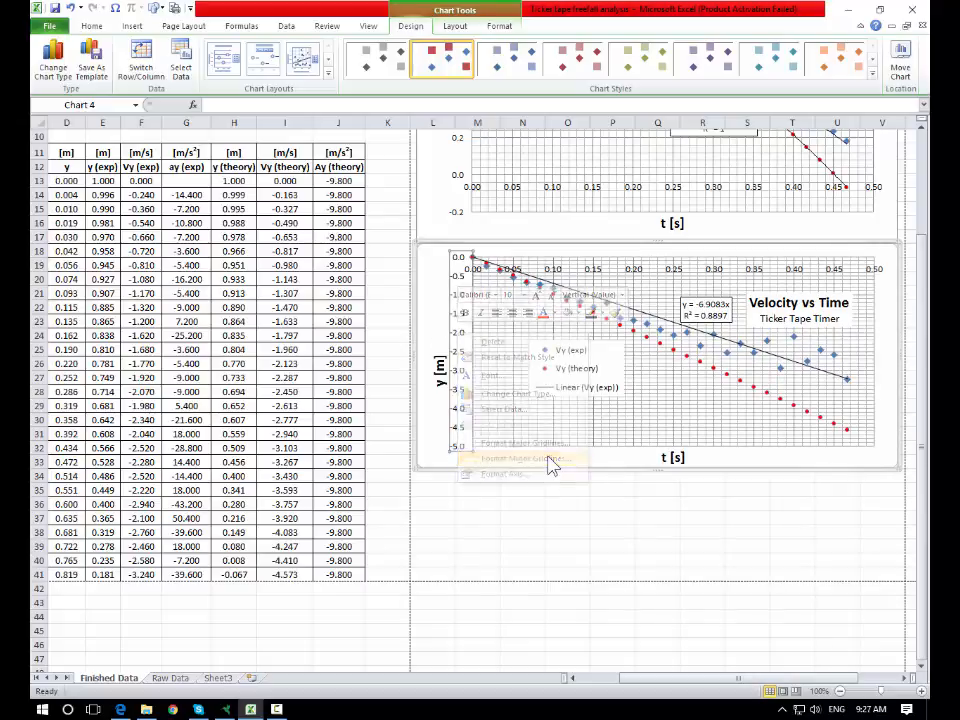
left_click(258, 326)
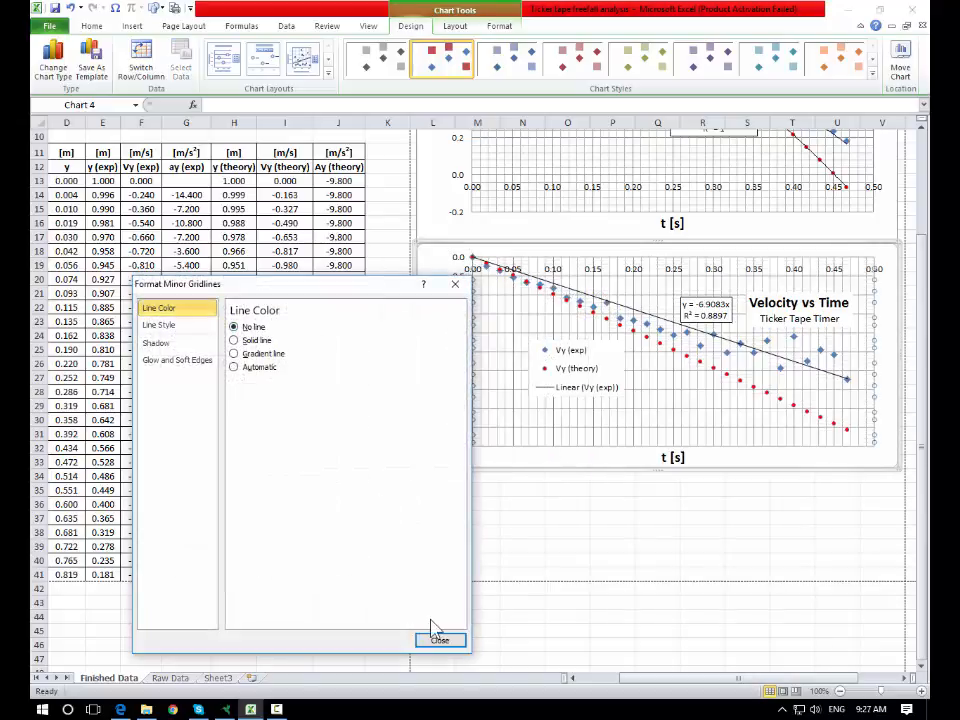
left_click(439, 640)
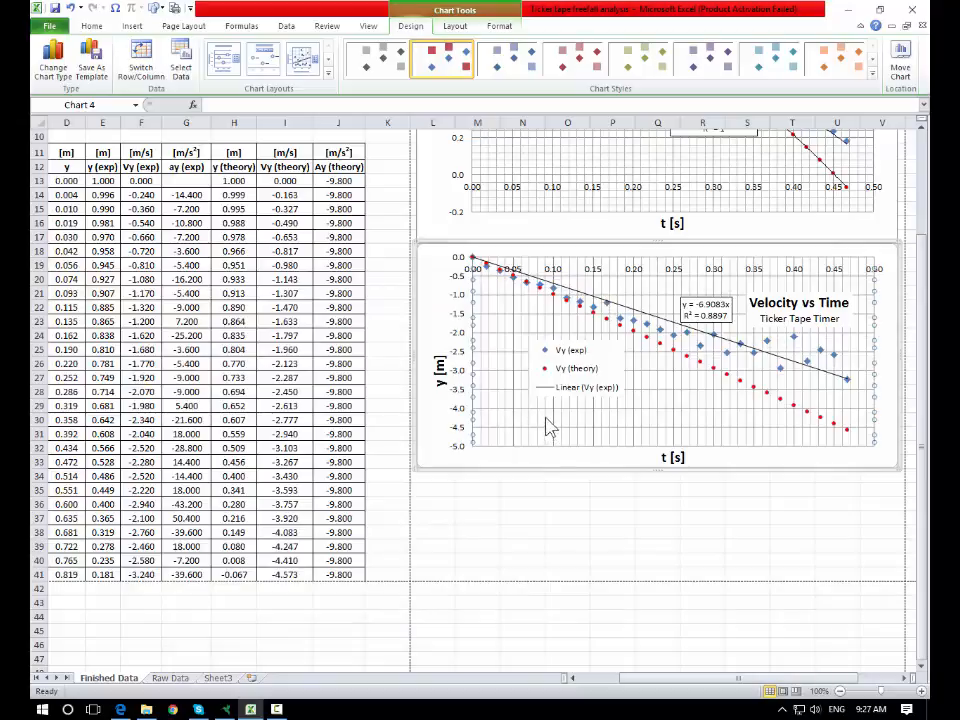
- Compare the velocity chart's formatting with the position chart above it
left_click(748, 518)
left_click(707, 307)
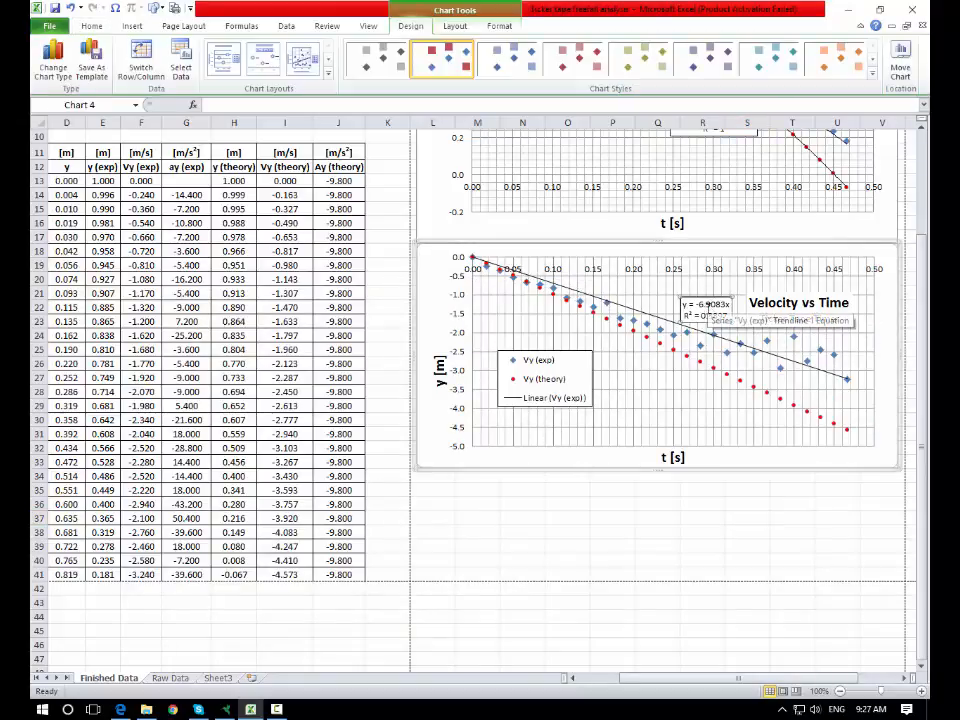
left_click(922, 126)
left_click(922, 128)
left_click(922, 128)
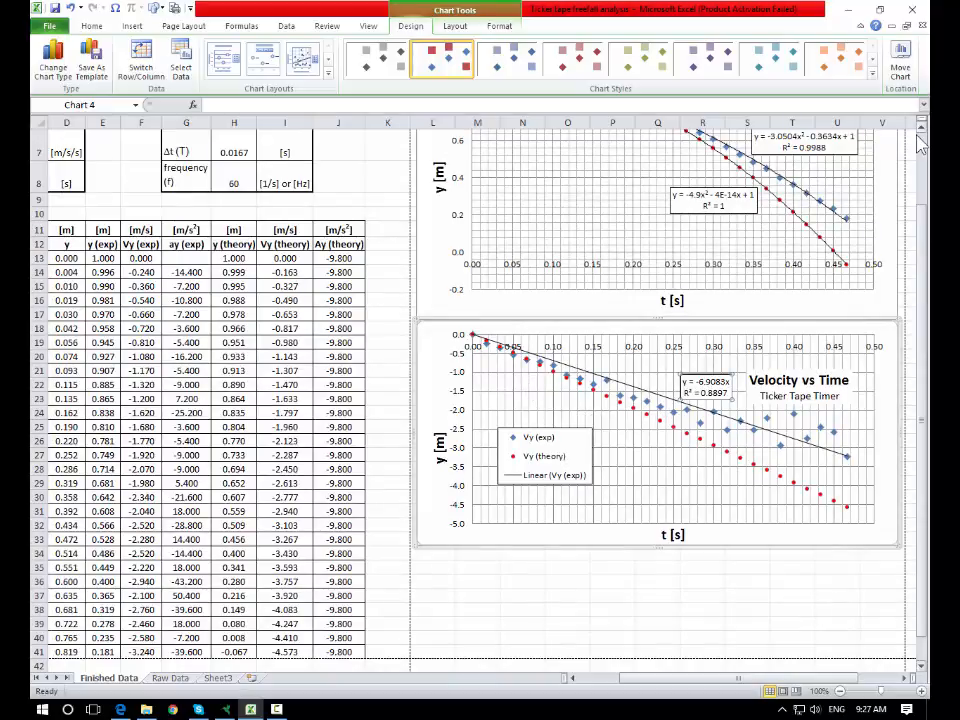
left_click(921, 128)
left_click(921, 128)
left_click(921, 128)
left_click(921, 128)
left_click(921, 128)
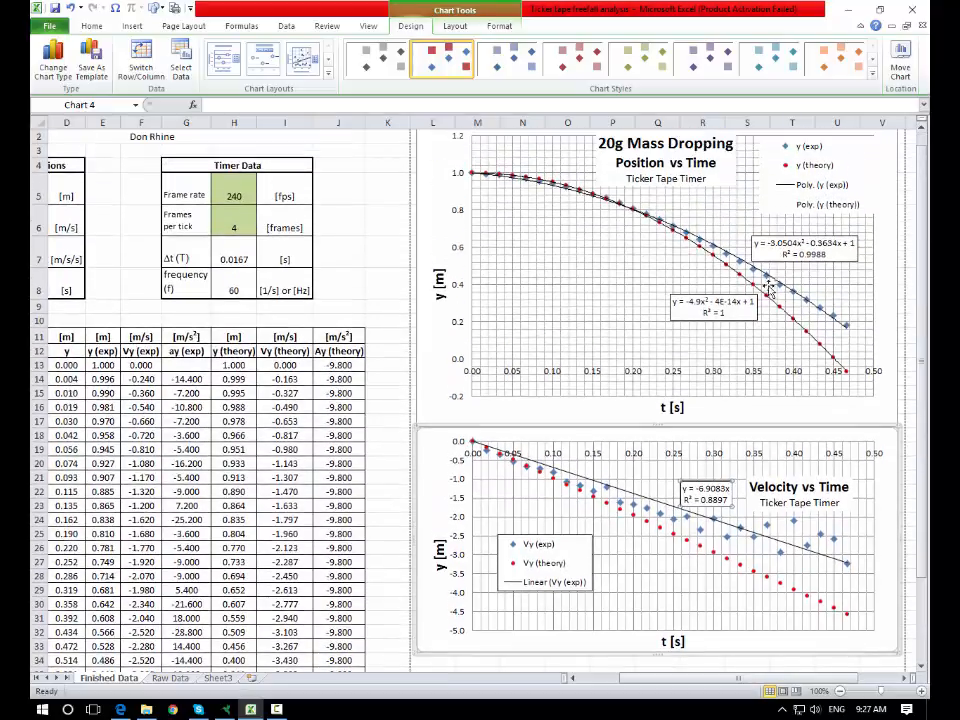
left_click(831, 257)
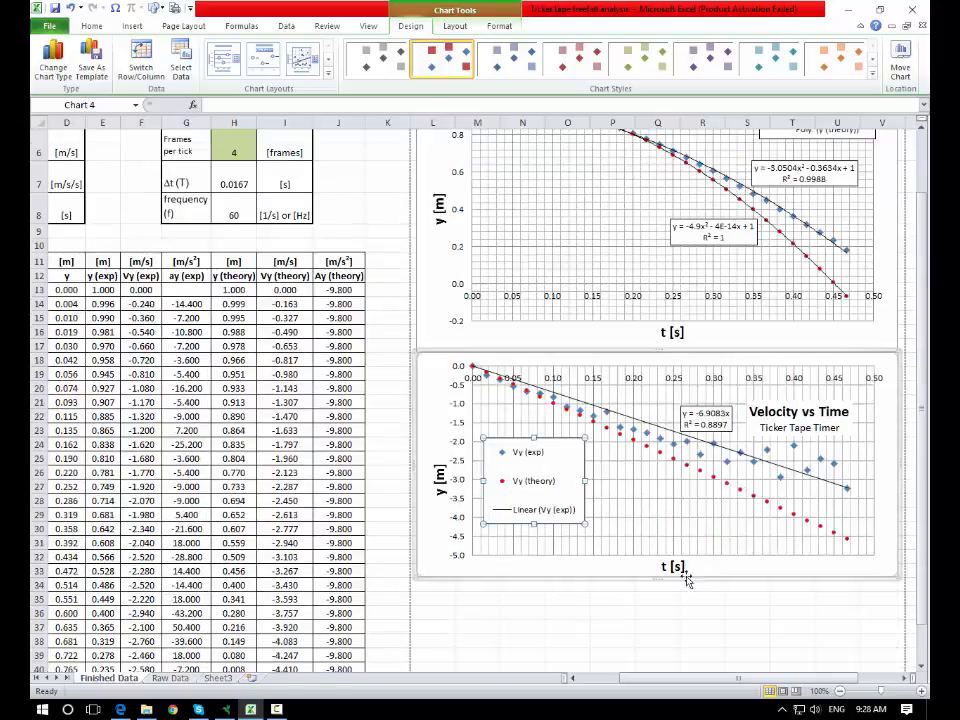
- Select the velocity chart
left_click(622, 610)
scroll(622, 610, "down", 1)
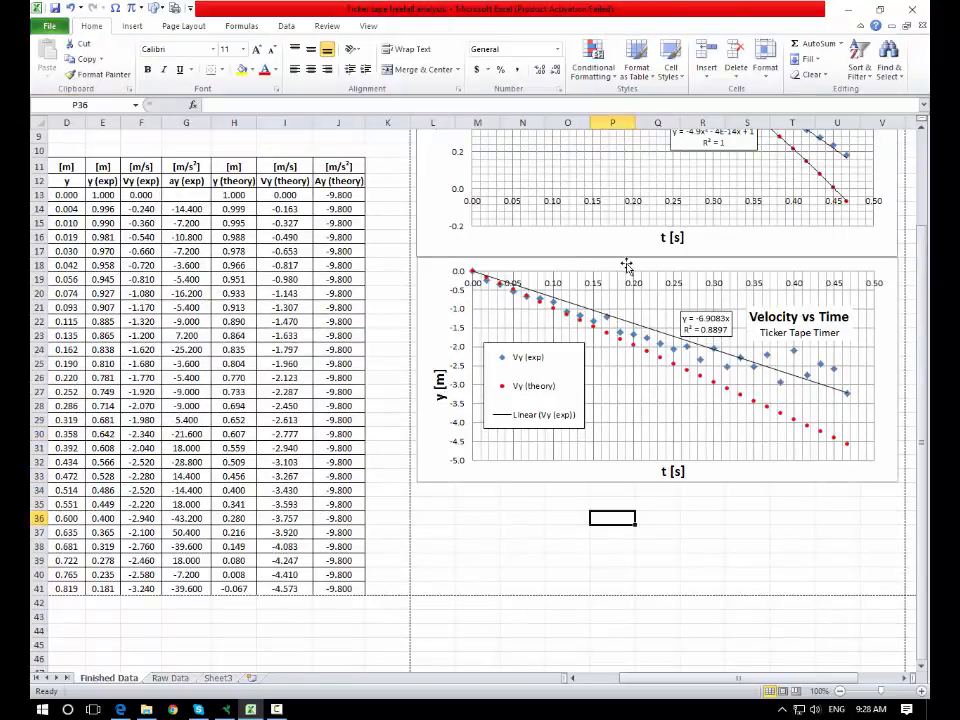
left_click(624, 267)
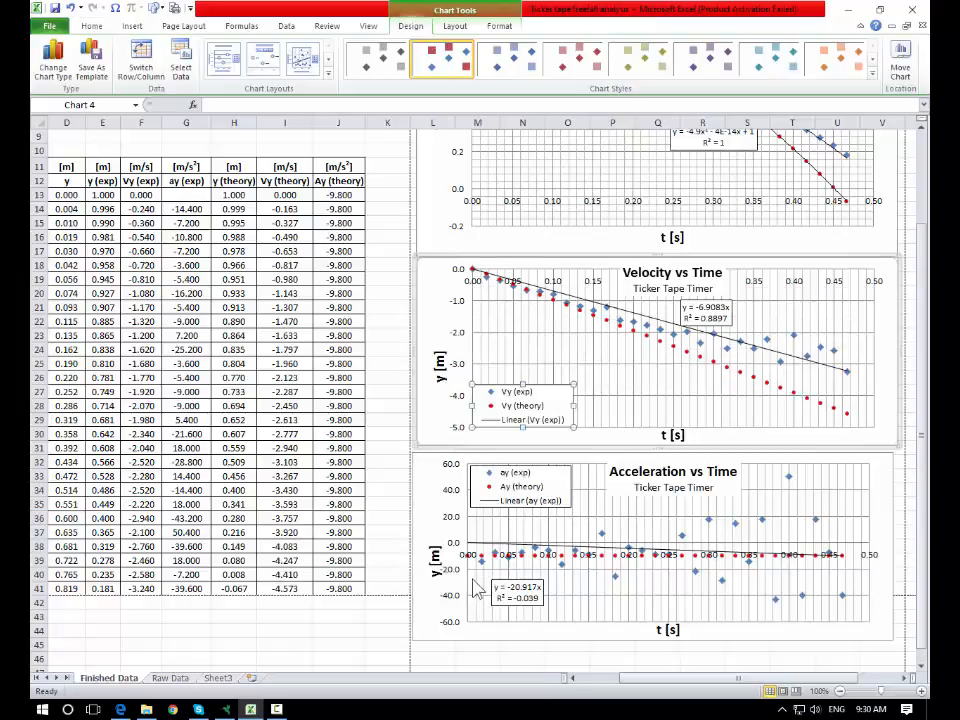